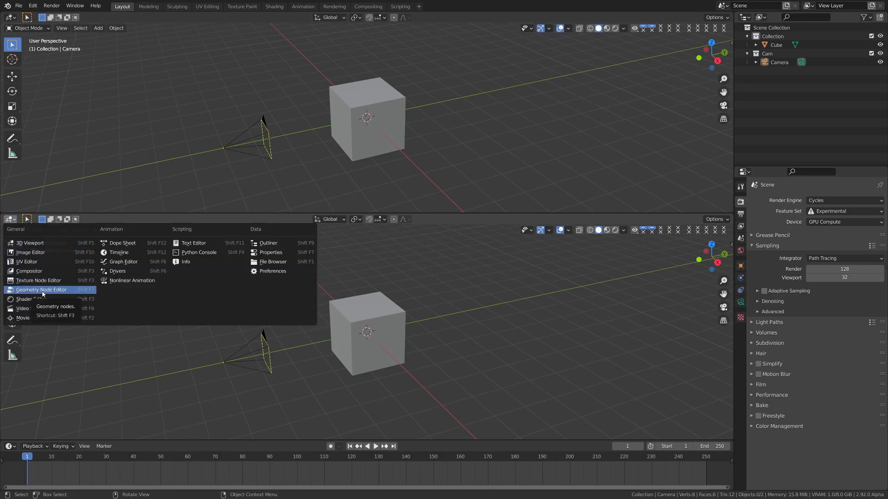
Step: Switch the lower viewport to the Geometry Node Editor and create a new node tree on the cube
left_click(42, 290)
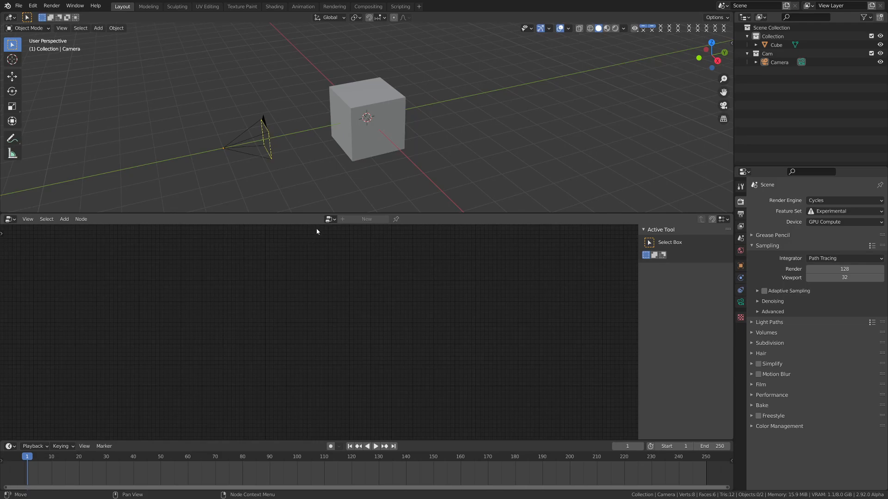
left_click(364, 150)
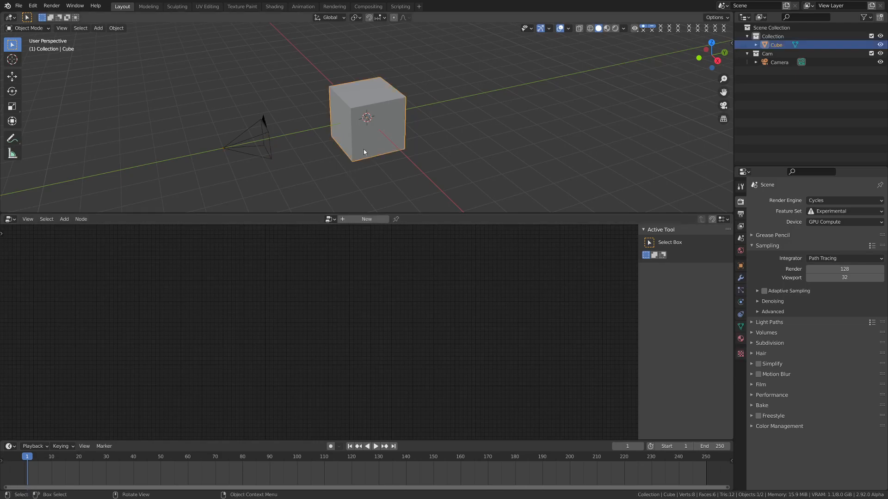
left_click(366, 219)
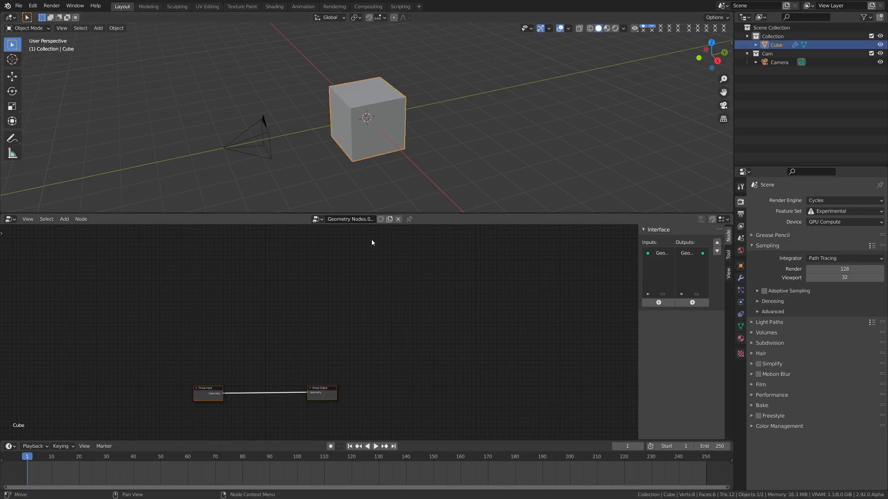
Step: Rename the cube's node tree to Geo and show the cube's modifier properties
double_click(356, 219)
key("ctrl+a")
type("Geo")
key("Return")
middle_click_drag(338, 341, 426, 262)
scroll(362, 350, "up", 2)
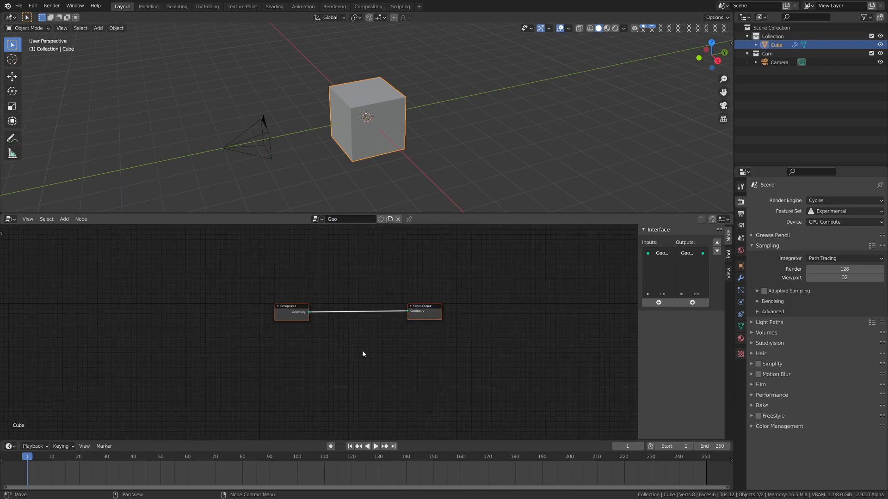
middle_click_drag(379, 339, 344, 348)
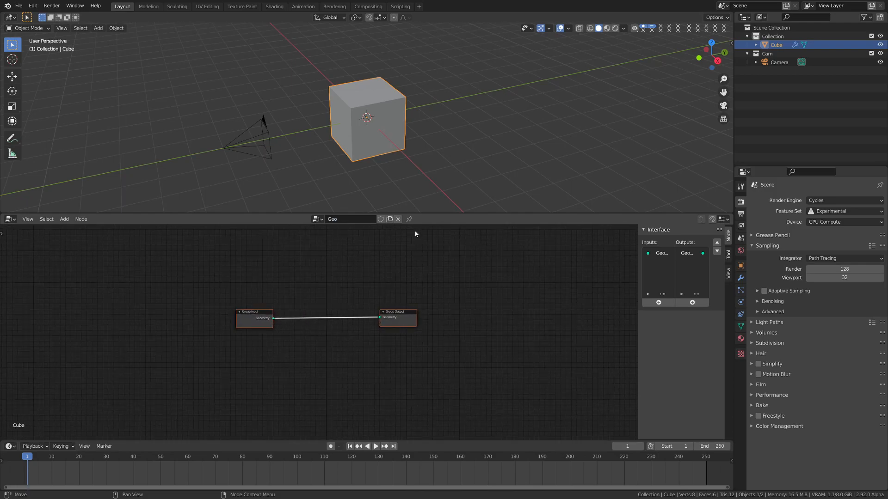
left_click(740, 278)
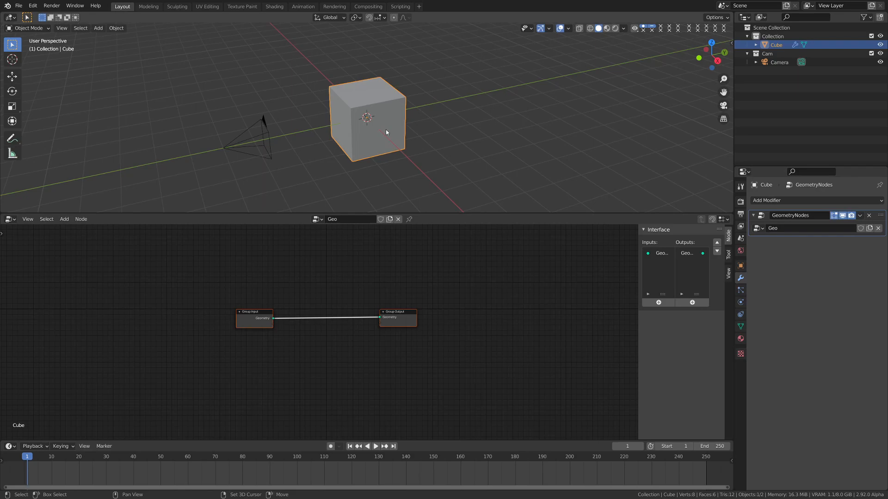
Step: Add a second cube and move it along the Y axis until it stands clear of the first
key("shift+a")
mouse_move(385, 129)
left_click(426, 141)
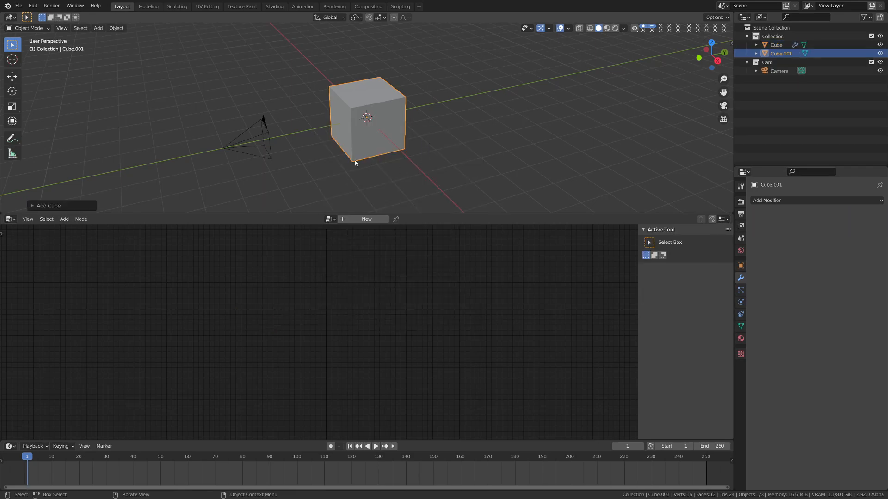
key("g")
key("y")
left_click(479, 132)
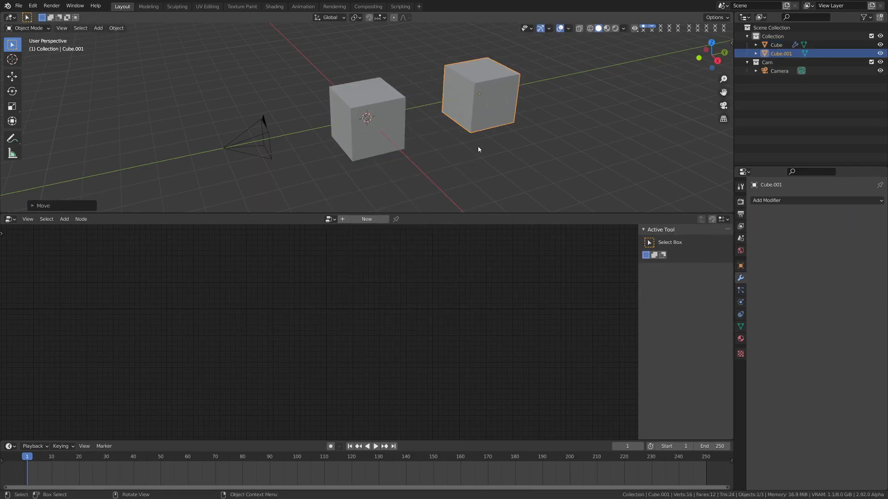
Step: Add a Geometry Nodes modifier to the second cube and choose an existing node tree for it
left_click(767, 201)
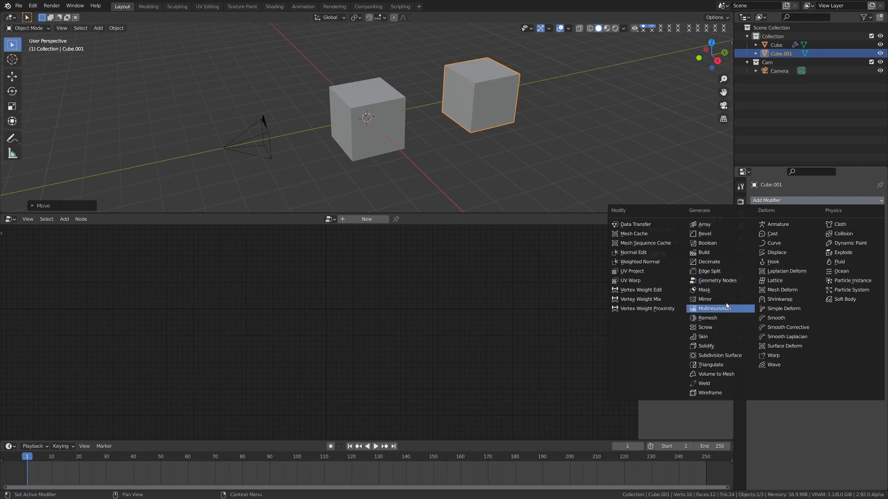
left_click(729, 281)
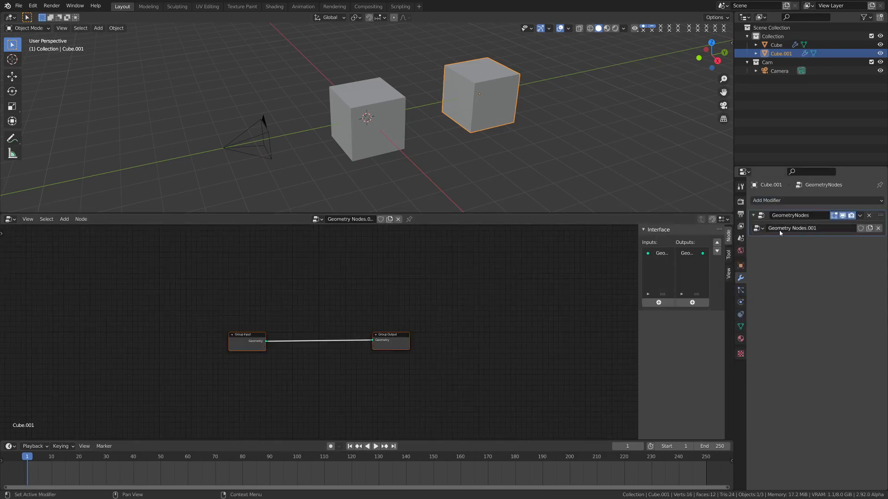
left_click(758, 228)
left_click(793, 241)
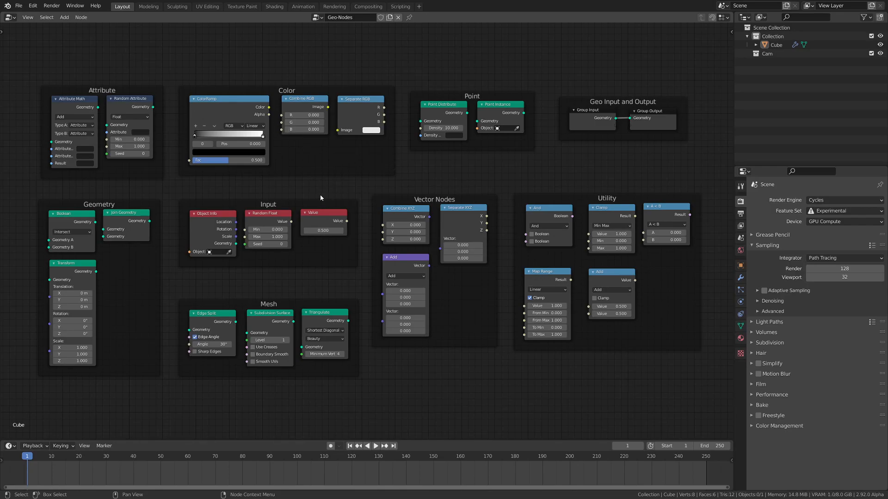
Step: Examine the geometry node overview from the Geo Input and Output frame through Point and Color to Attribute
key("shift+a")
left_click(65, 17)
middle_click_drag(567, 153, 355, 196)
scroll(453, 169, "up", 6)
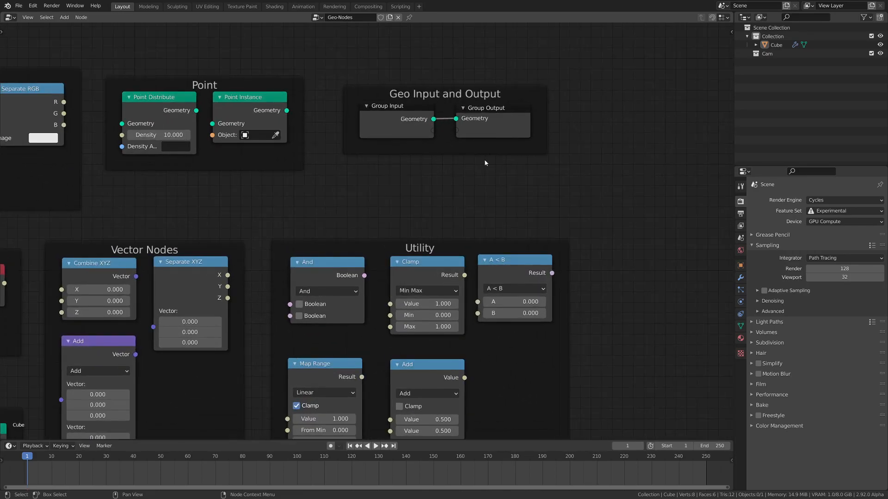
middle_click_drag(481, 162, 414, 252)
scroll(416, 250, "up", 1)
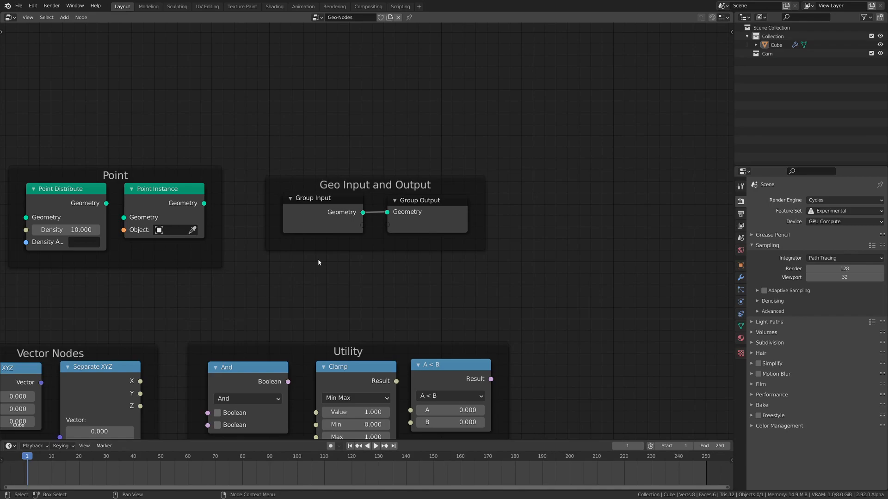
middle_click_drag(134, 276, 378, 267)
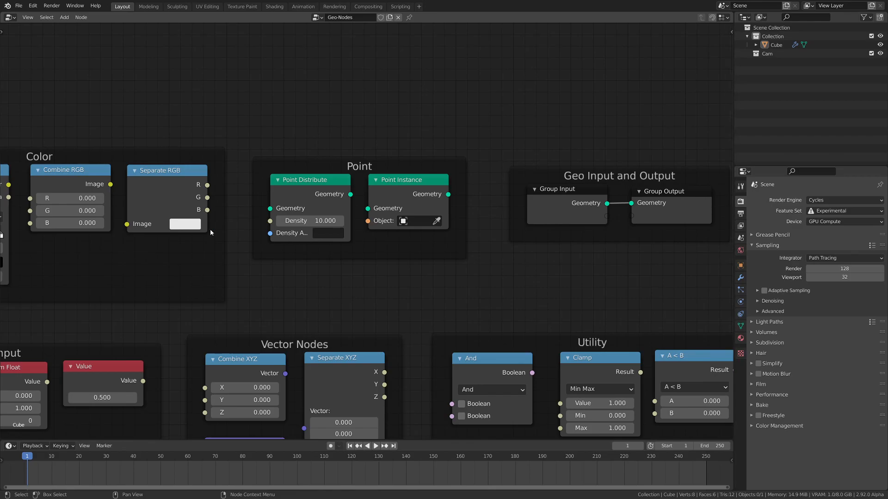
middle_click_drag(233, 234, 454, 232)
mouse_move(180, 214)
middle_mouse_down()
mouse_move(388, 211)
mouse_move(437, 199)
middle_mouse_up()
middle_click_drag(199, 269, 206, 267)
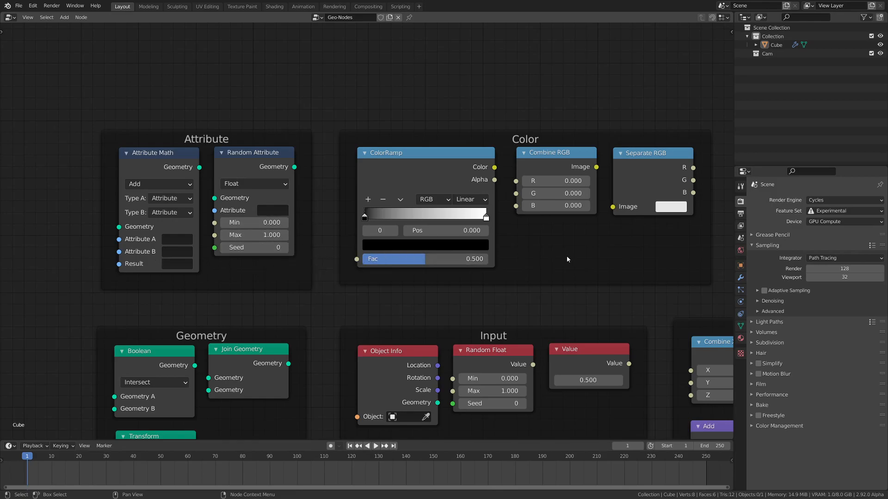
Step: Examine the Combine RGB and Separate RGB nodes and the Point Distribute and Point Instance nodes
middle_click_drag(570, 257, 380, 257)
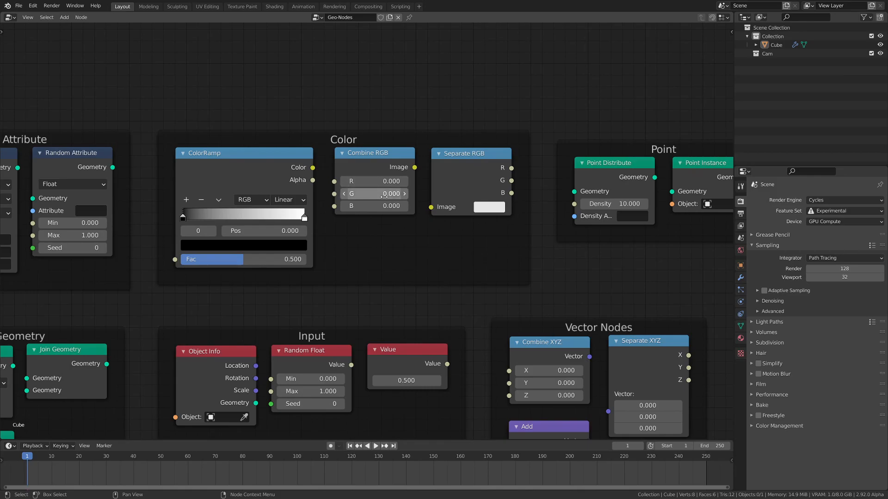
left_click(402, 187)
middle_click_drag(401, 187, 217, 186)
middle_click_drag(515, 204, 362, 202)
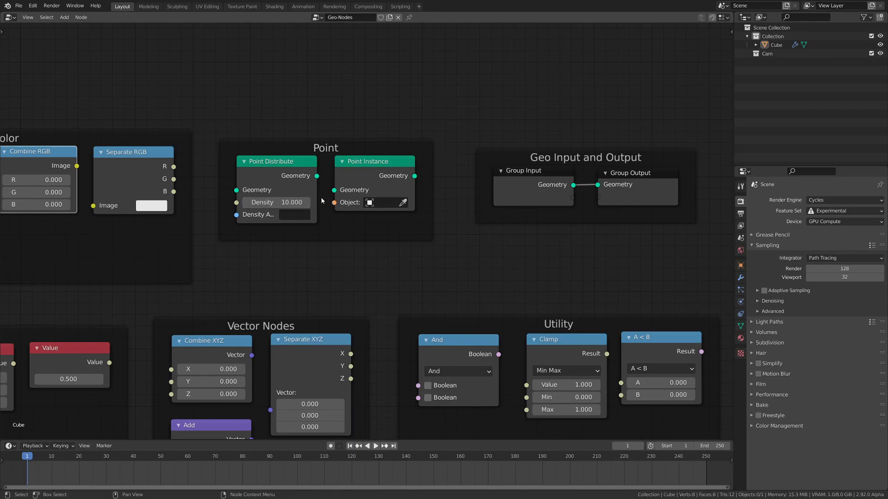
left_click(289, 172)
left_click(371, 165)
left_click(289, 176)
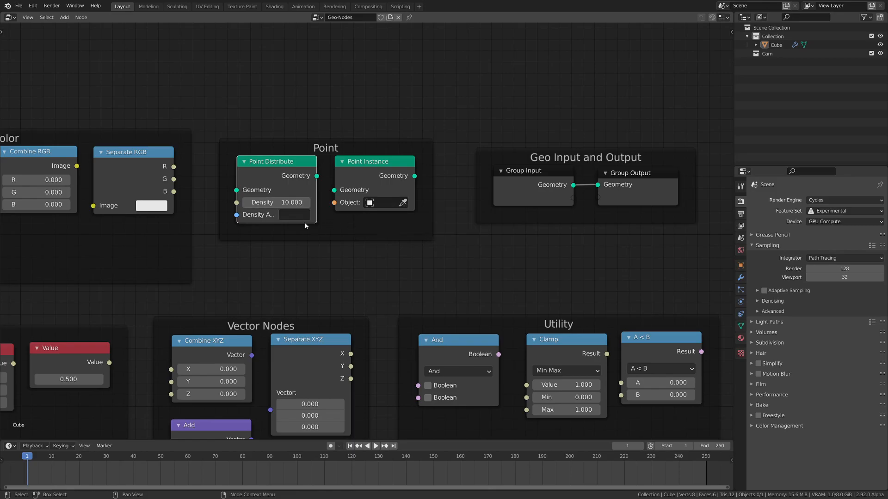
Step: Examine the Boolean, Join Geometry and Transform nodes in the Geometry frame
middle_click_drag(149, 314, 399, 292)
mouse_move(213, 284)
middle_mouse_down()
mouse_move(462, 248)
mouse_move(267, 201)
mouse_move(226, 256)
mouse_move(228, 243)
middle_mouse_up()
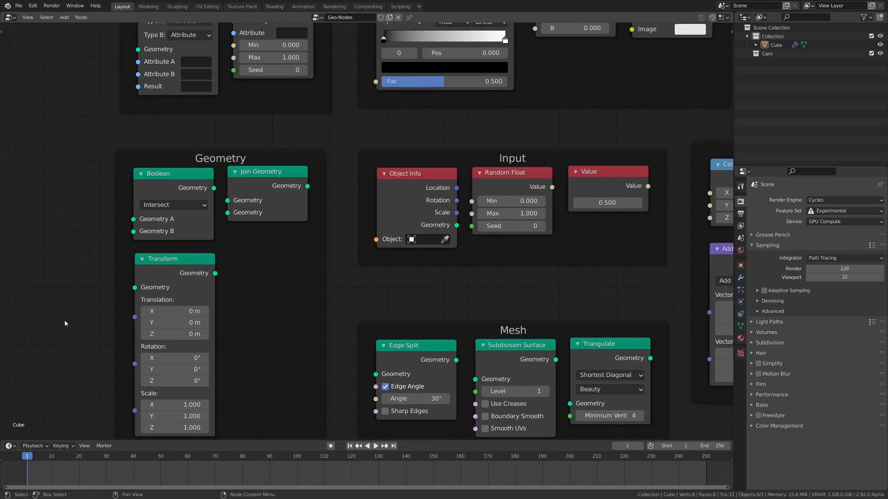
middle_click_drag(238, 334, 247, 303)
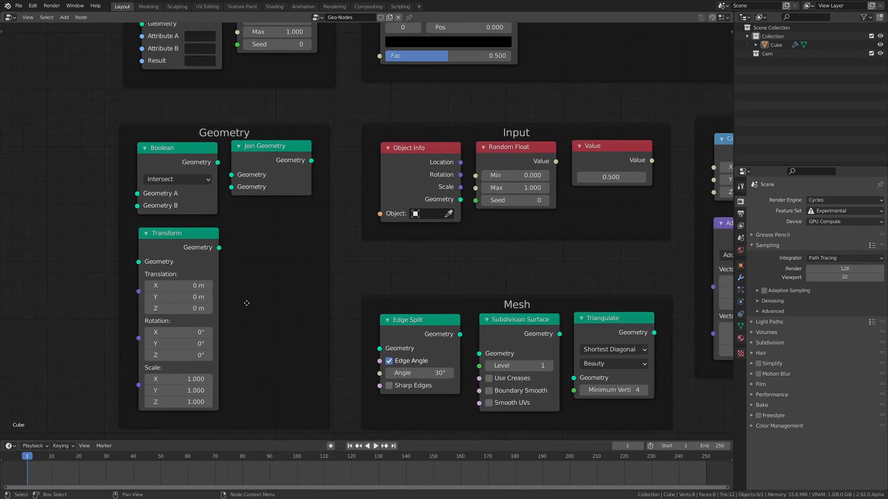
mouse_move(194, 158)
left_mouse_down()
mouse_move(192, 147)
mouse_move(190, 155)
left_mouse_up()
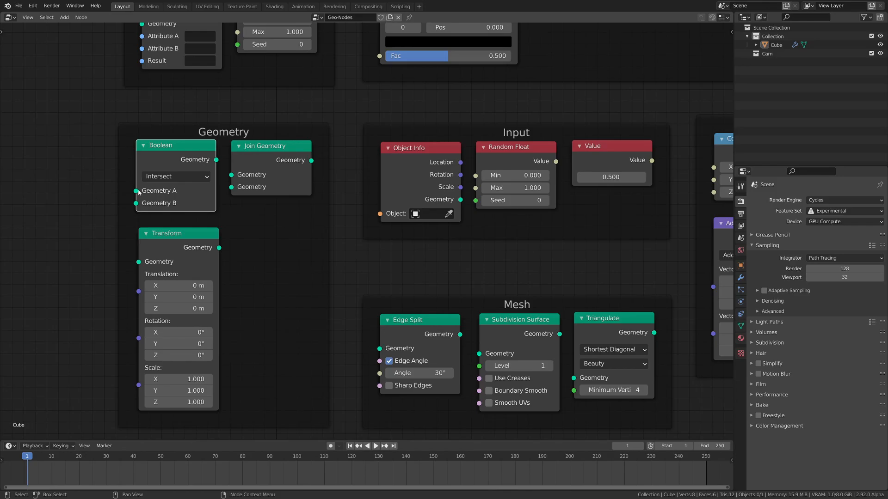
left_click(183, 179)
left_click_drag(263, 151, 271, 149)
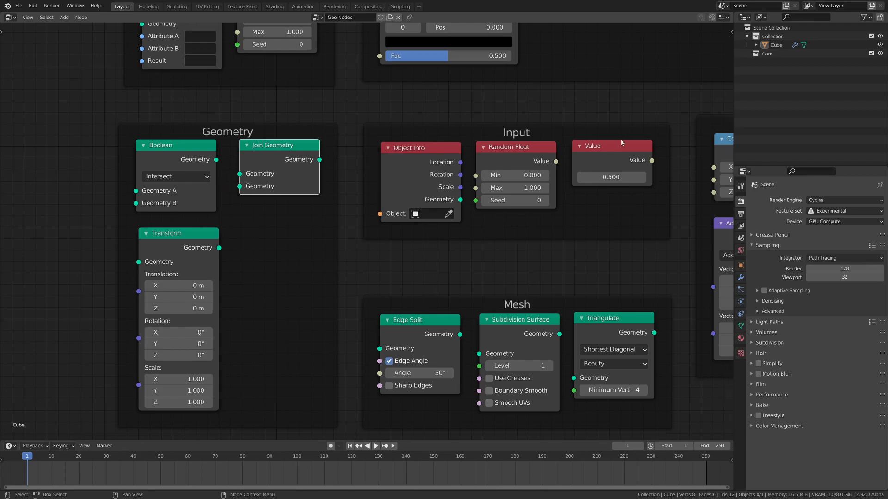
left_click_drag(272, 157, 272, 160)
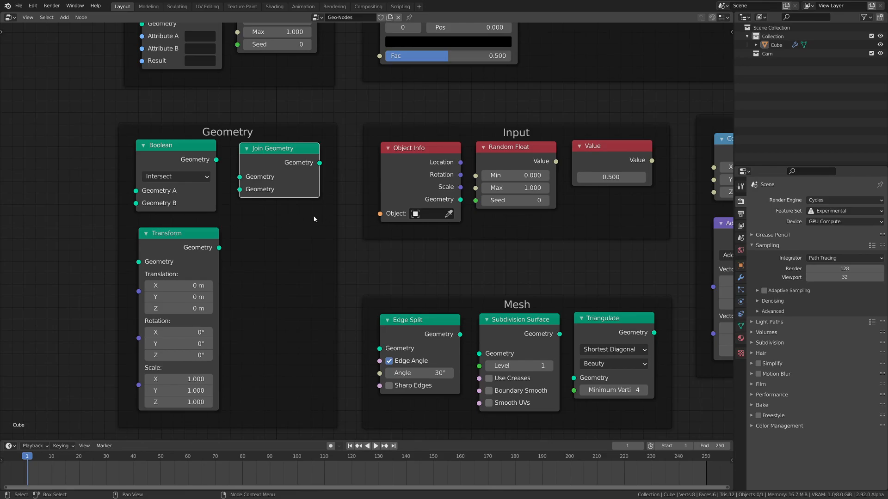
left_click(187, 235)
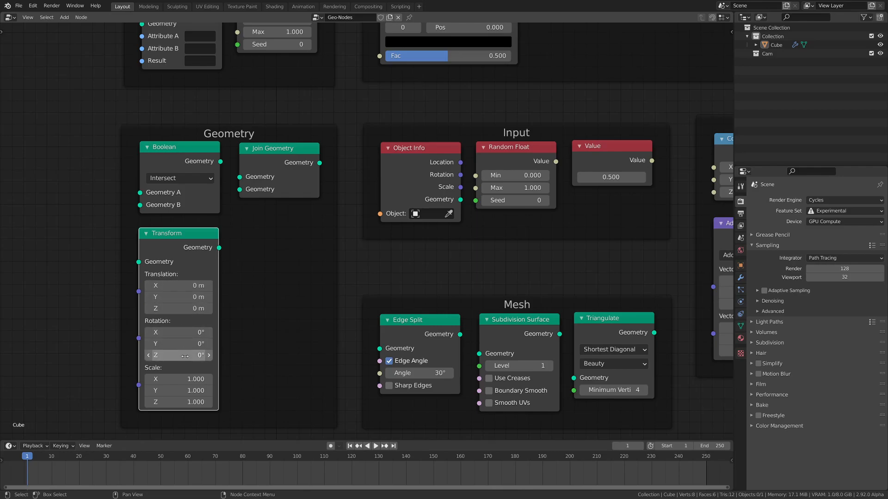
Step: Examine the Random Float, Object Info and Value nodes in the Input frame, comparing them with Point Distribute
middle_click_drag(540, 250, 336, 282)
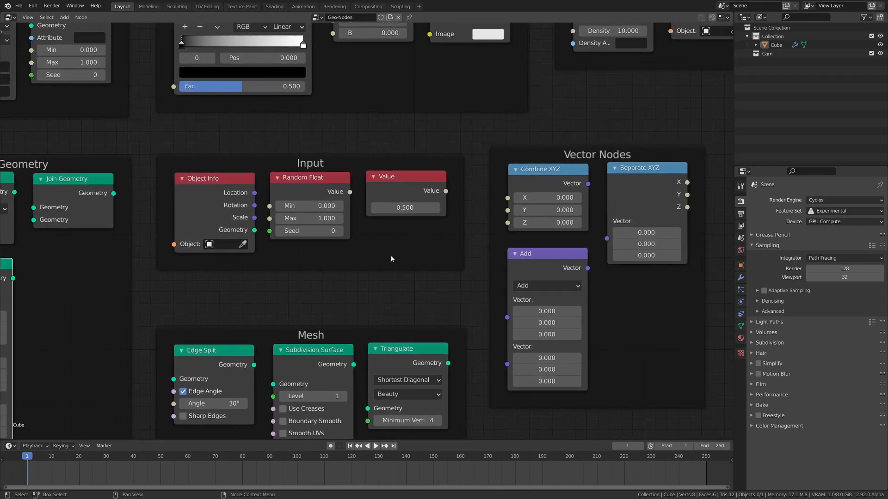
middle_click_drag(387, 257, 341, 263)
left_click_drag(291, 189, 295, 188)
middle_click_drag(401, 157, 374, 214)
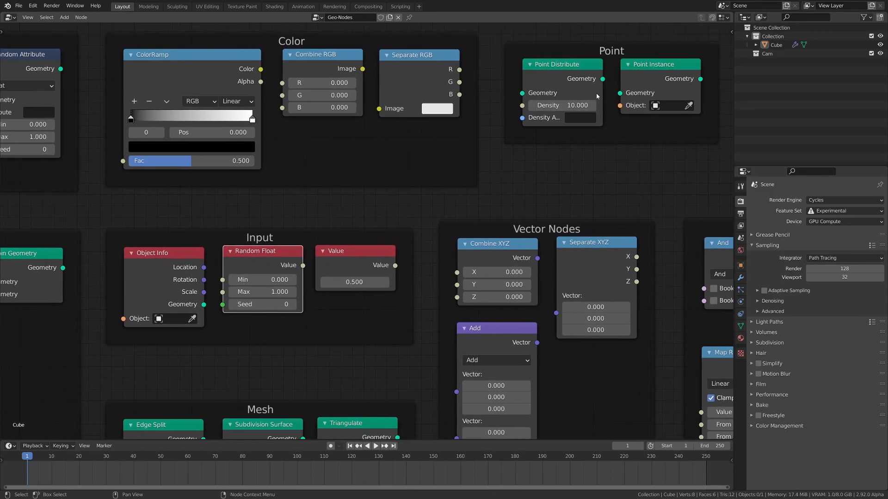
left_click_drag(167, 260, 171, 262)
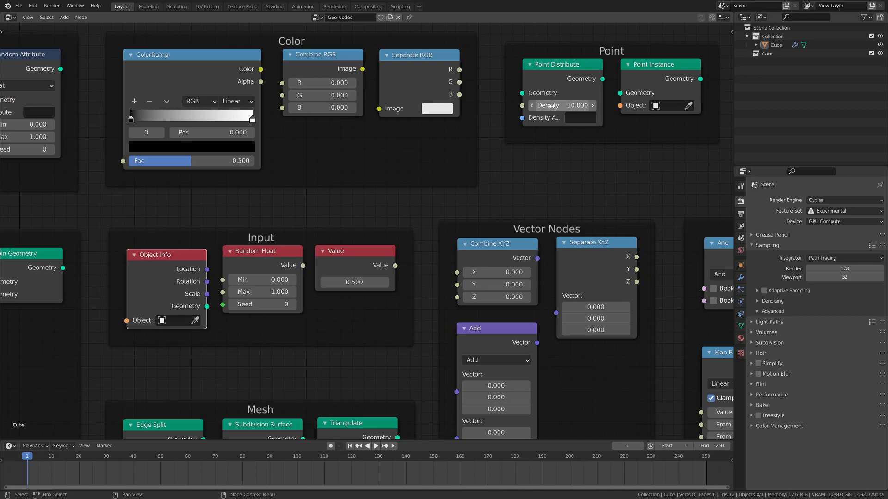
left_click_drag(562, 68, 566, 65)
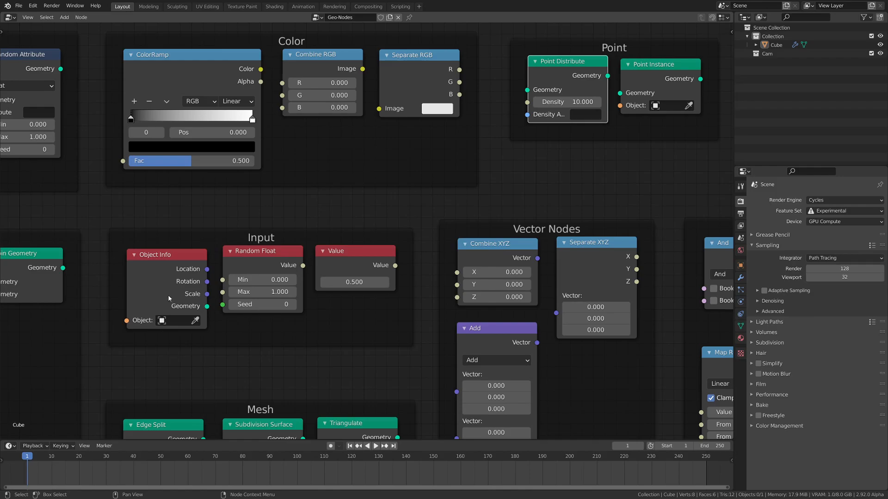
middle_click_drag(321, 326, 312, 321)
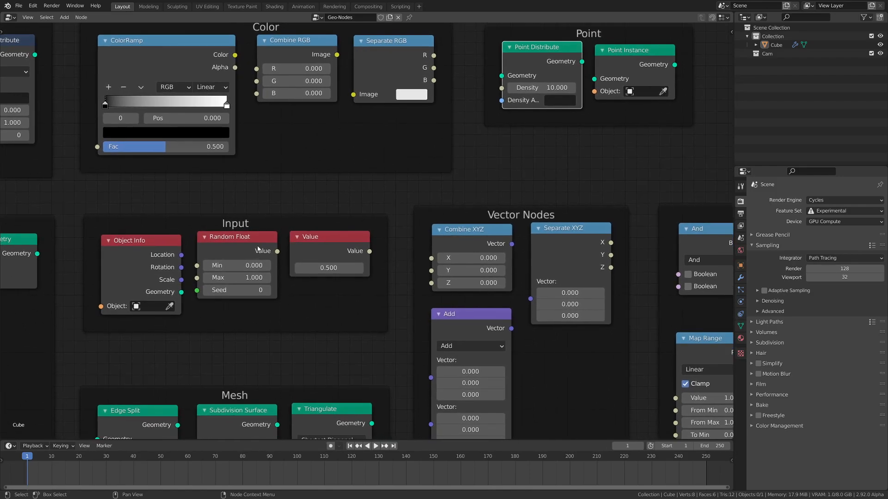
left_click_drag(313, 246, 315, 244)
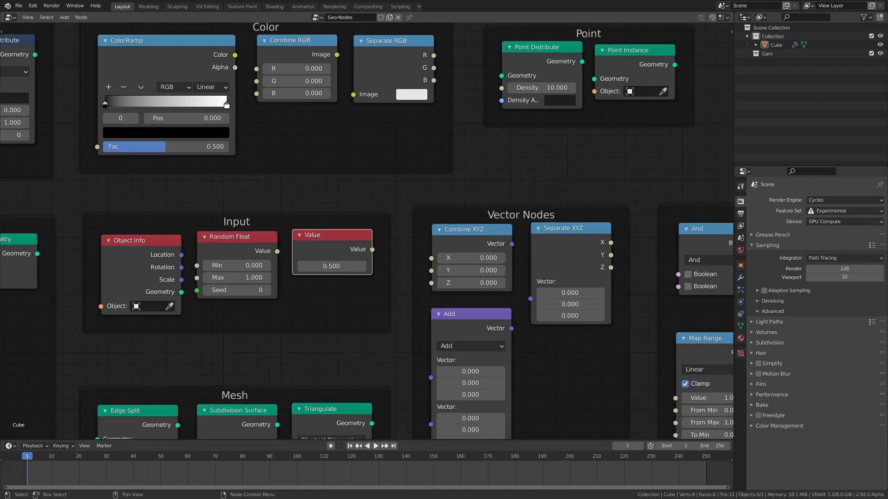
Step: Examine the nodes in the Vector Nodes and Utility frames
middle_click_drag(509, 348, 397, 287)
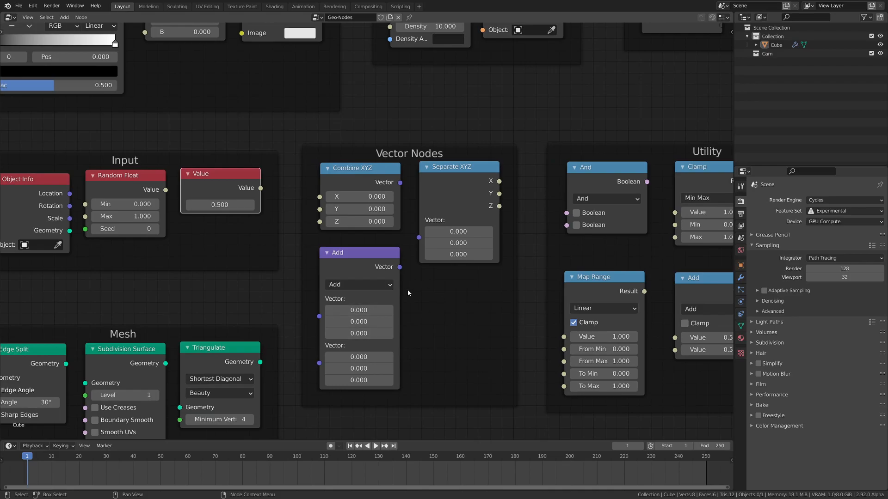
middle_click_drag(559, 269, 408, 242)
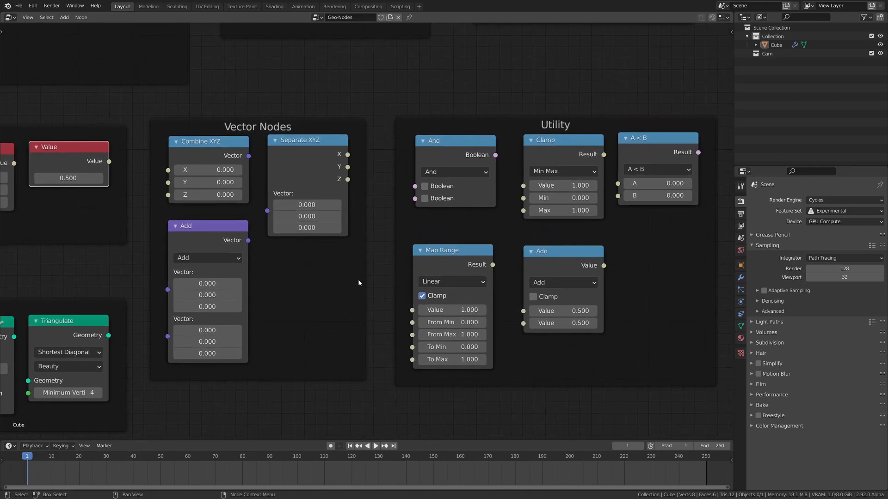
middle_click_drag(358, 279, 339, 291)
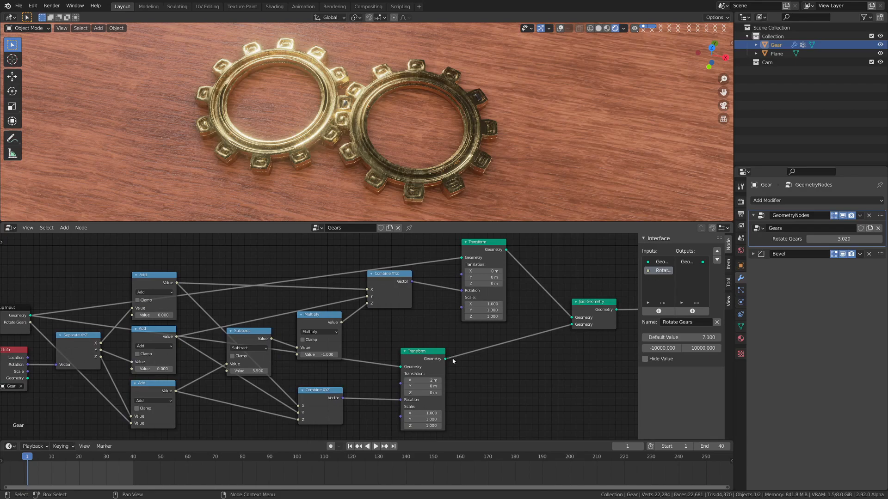
Step: Adjust the Rotate Gears value in the gear's Geometry Nodes modifier
mouse_move(853, 241)
left_mouse_down()
mouse_move(802, 241)
mouse_move(881, 240)
mouse_move(846, 241)
left_mouse_up()
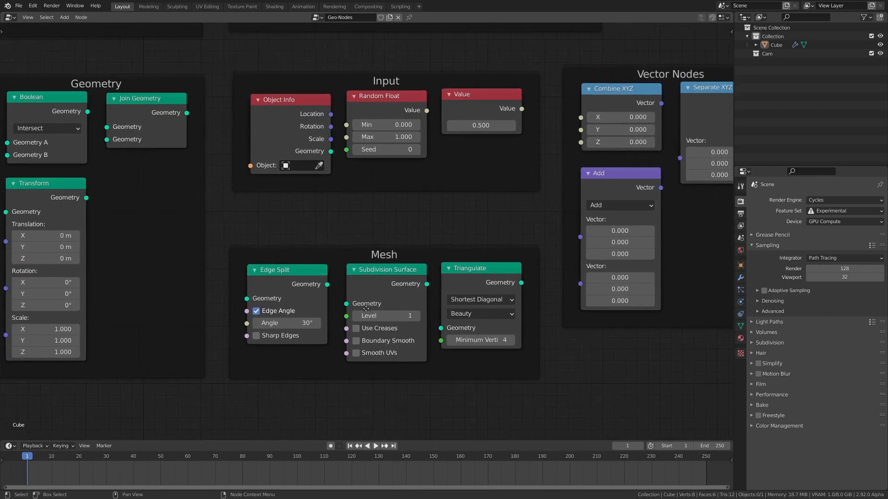
Step: Examine the Edge Split, Subdivision Surface and Triangulate nodes in the Mesh frame
middle_click_drag(366, 308, 343, 298)
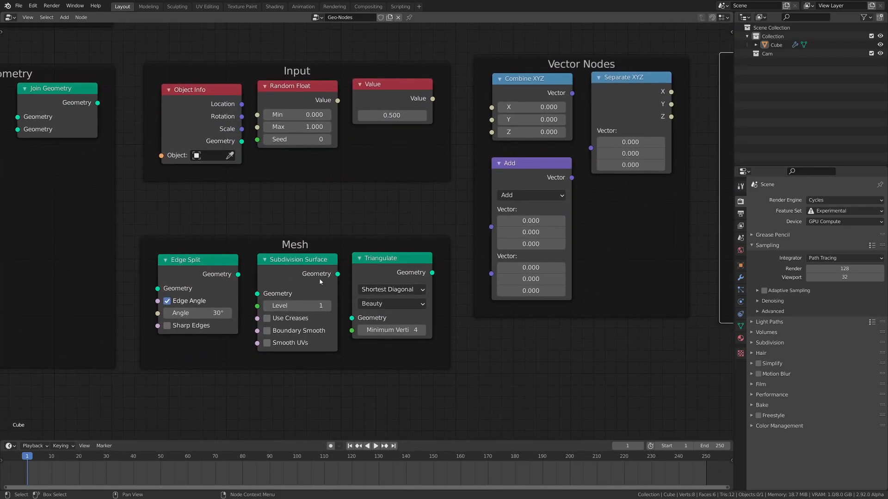
middle_click_drag(303, 250, 298, 250)
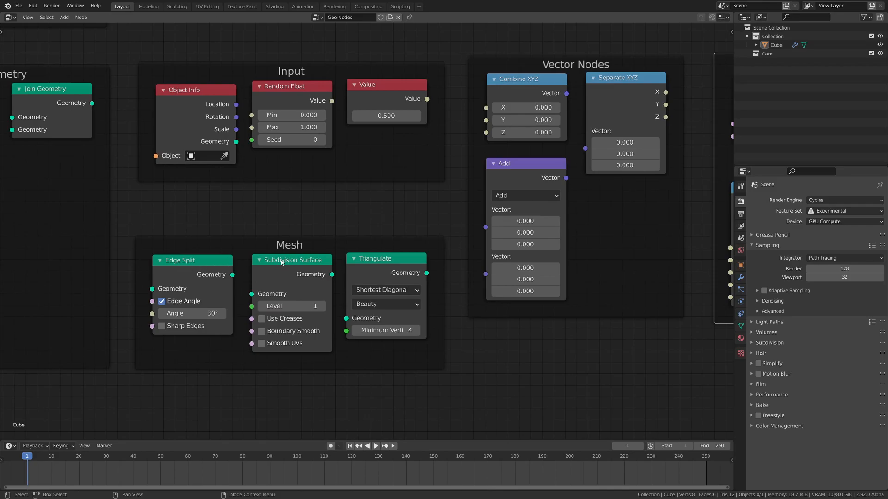
mouse_move(392, 262)
left_mouse_down()
mouse_move(414, 269)
mouse_move(408, 264)
left_mouse_up()
middle_click_drag(254, 250, 270, 253)
left_click_drag(294, 263, 304, 262)
left_click_drag(304, 263, 304, 263)
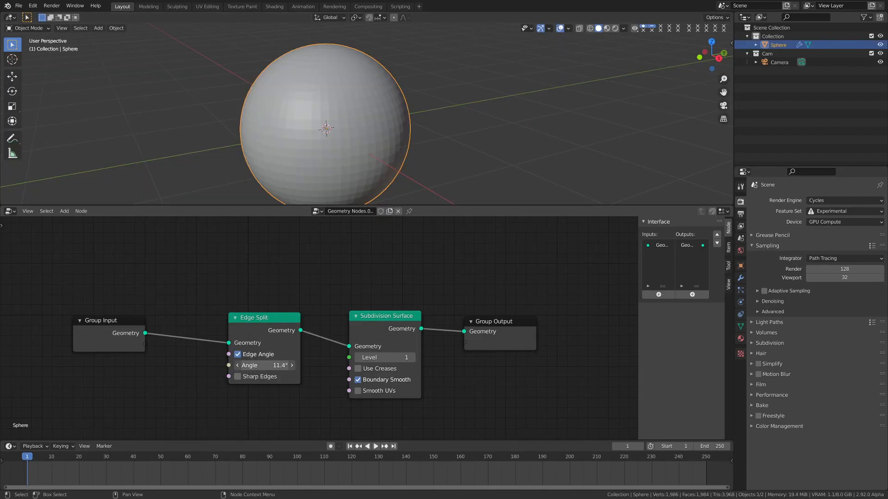
Step: Adjust the Angle value of the Edge Split node in the sphere's node tree
left_click_drag(264, 366, 324, 372)
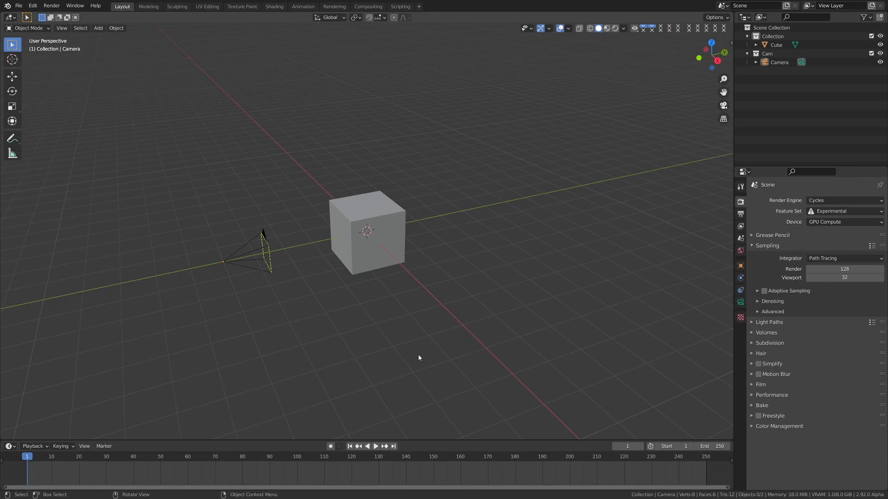
Step: Delete the cube and the camera from the scene
left_click_drag(463, 174, 136, 316)
key("x")
left_click(251, 285)
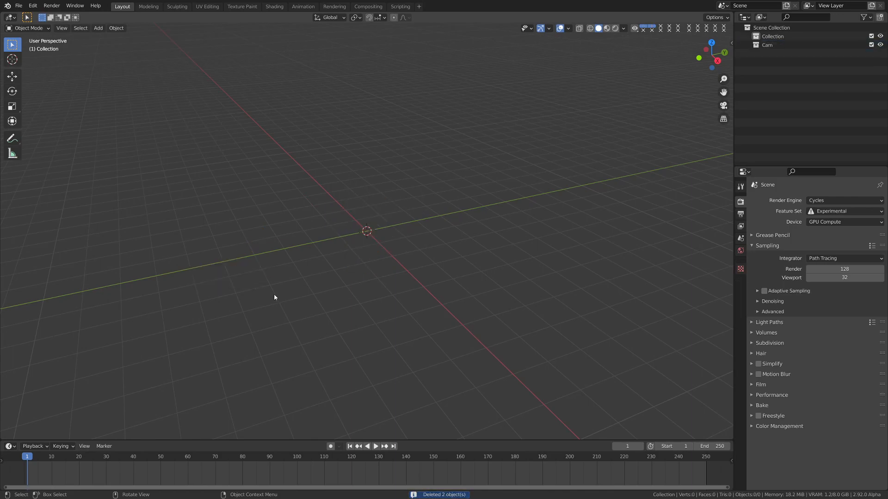
Step: Add a plane to the scene and rename it Ground
key("shift+a")
mouse_move(329, 283)
left_click(370, 282)
middle_click_drag(384, 263, 372, 273, "shift")
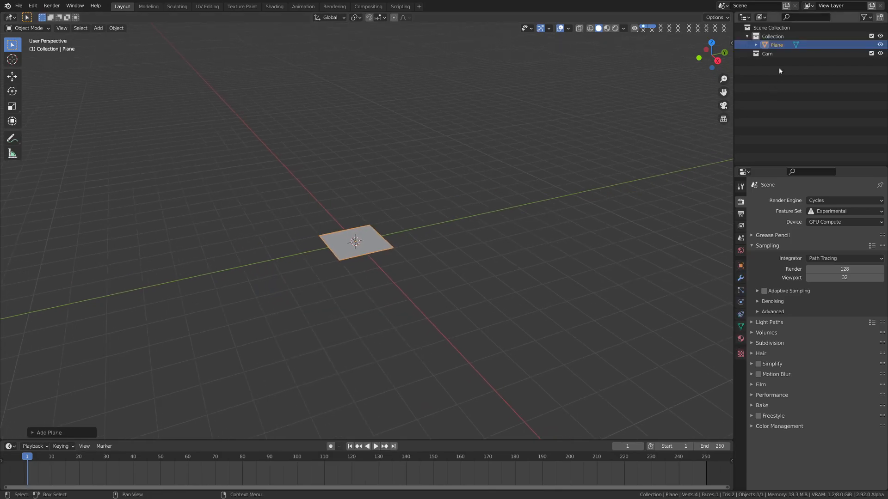
double_click(776, 45)
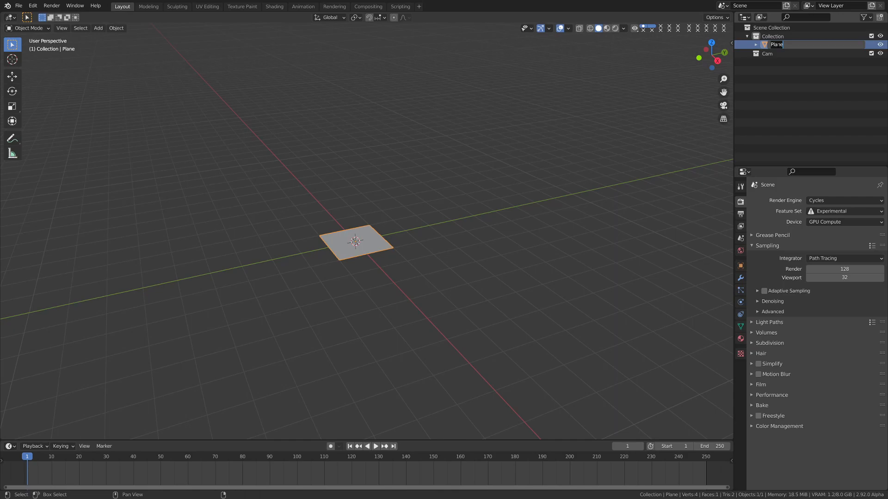
type("Ground")
key("Return")
Step: Subdivide the Ground mesh in Edit Mode with 24 cuts
scroll(333, 264, "up", 6)
middle_click_drag(333, 264, 341, 280, "shift")
key("Tab")
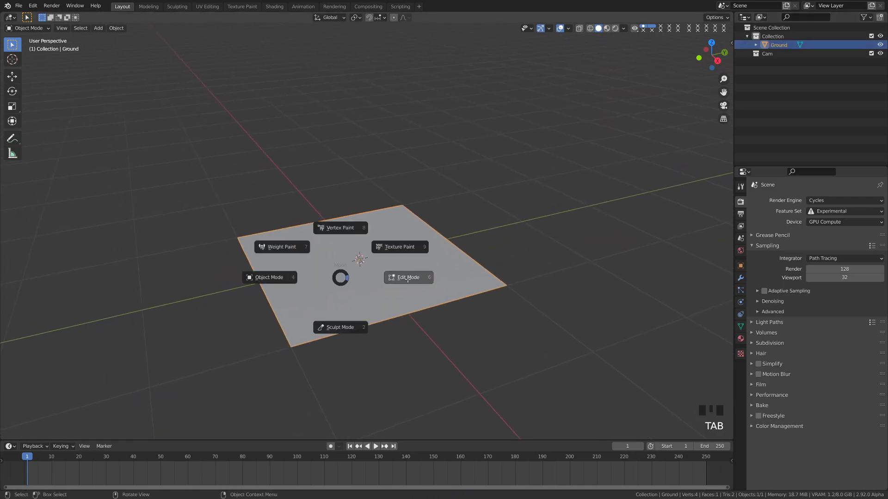
right_click(311, 276)
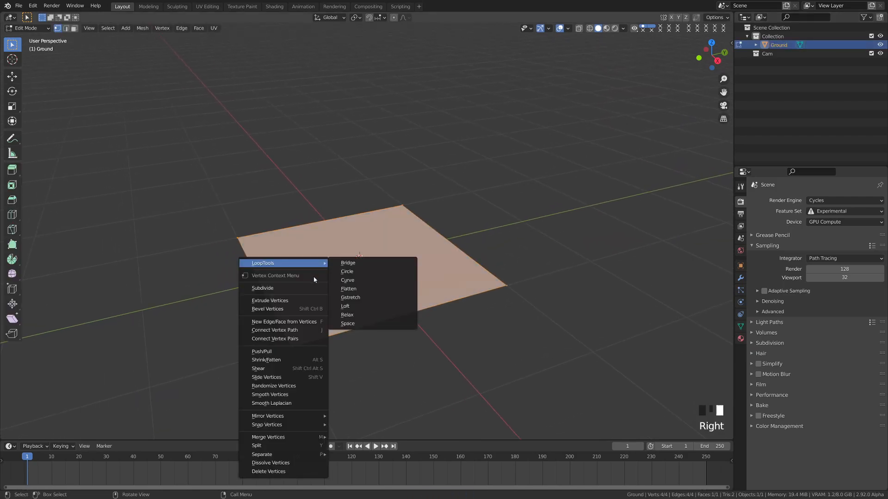
left_click(286, 289)
left_click(33, 434)
double_click(107, 373)
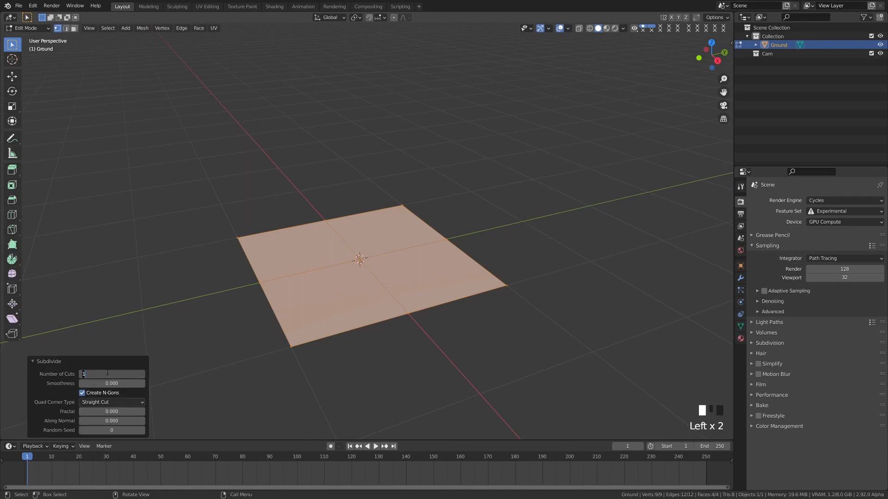
key("Return")
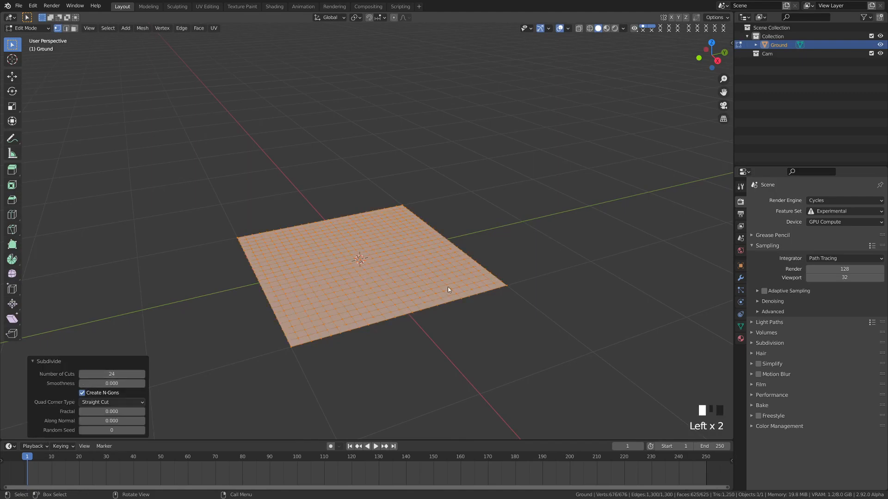
left_click(169, 326)
Step: Add a Subdivision Surface modifier to Ground with a viewport level of 2 and return to Object Mode
left_click(740, 278)
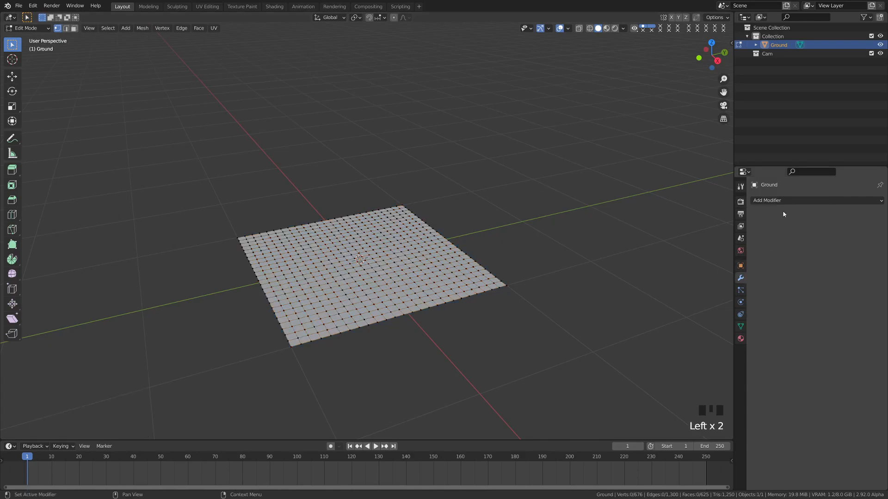
left_click(783, 201)
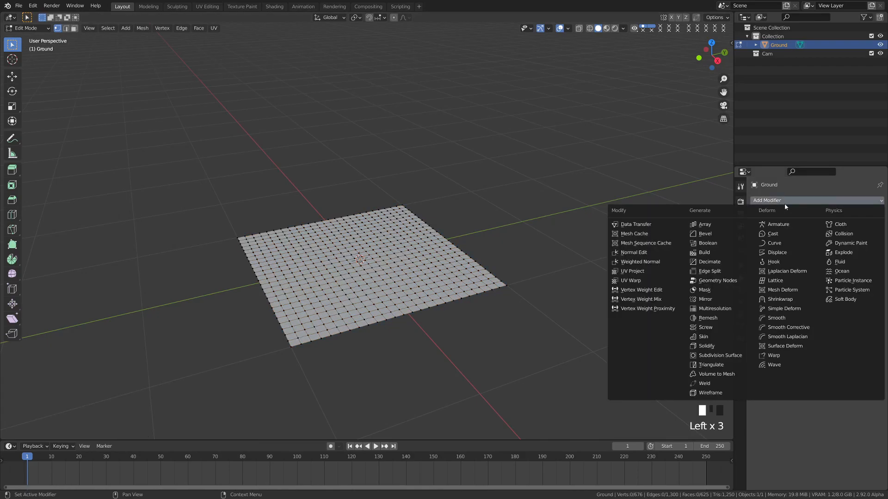
left_click(720, 355)
left_click(870, 250)
key("Tab")
middle_click_drag(308, 323, 387, 311)
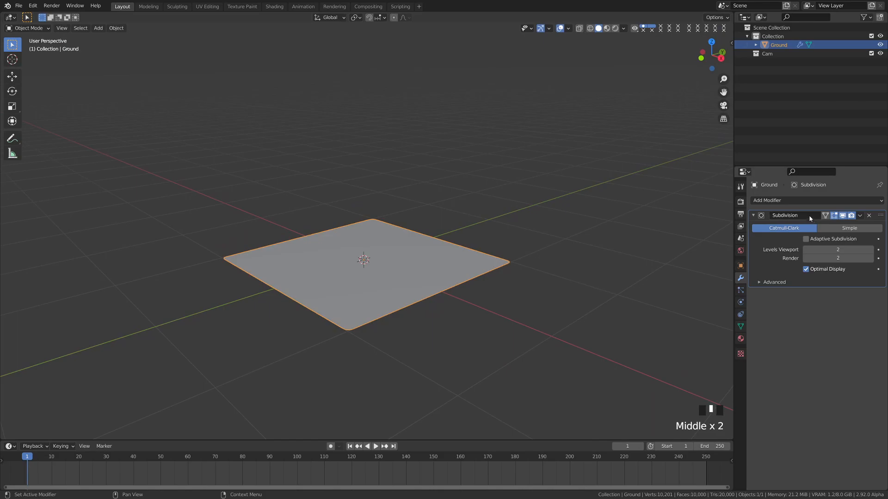
Step: Add a Displace modifier to Ground and give it a new texture named Ground
left_click(794, 200)
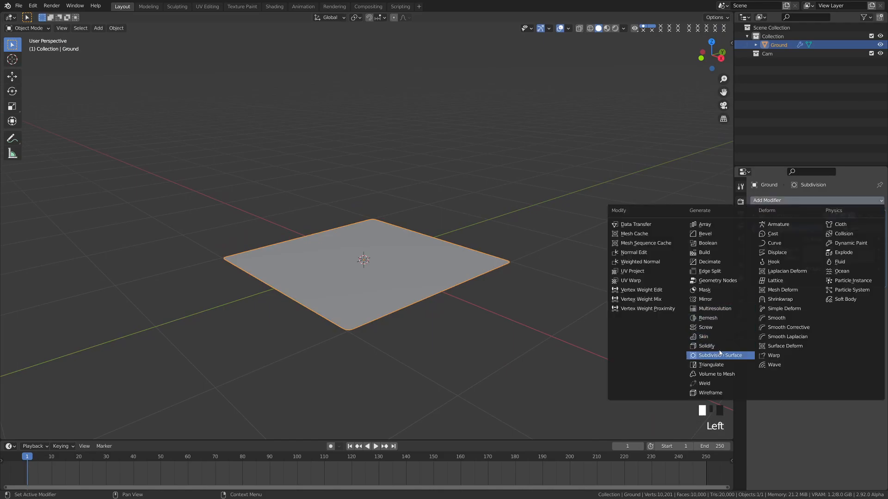
left_click(781, 258)
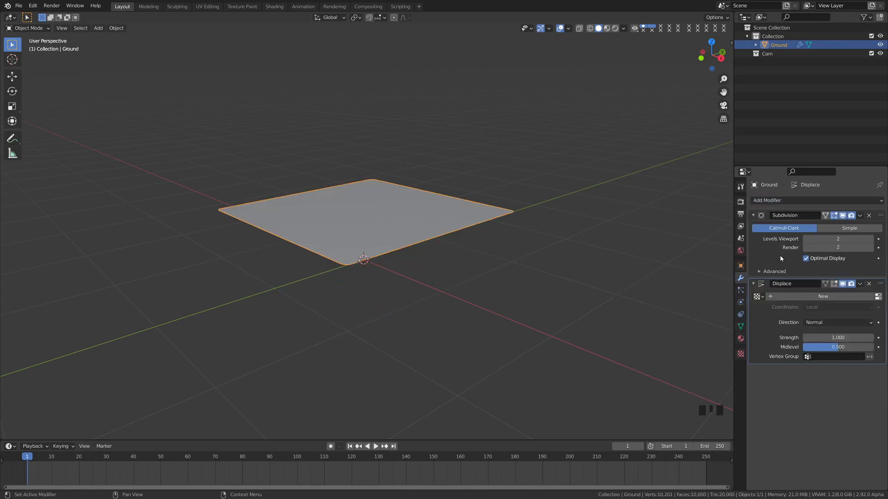
left_click(804, 296)
left_click(806, 296)
type("Ground")
key("Return")
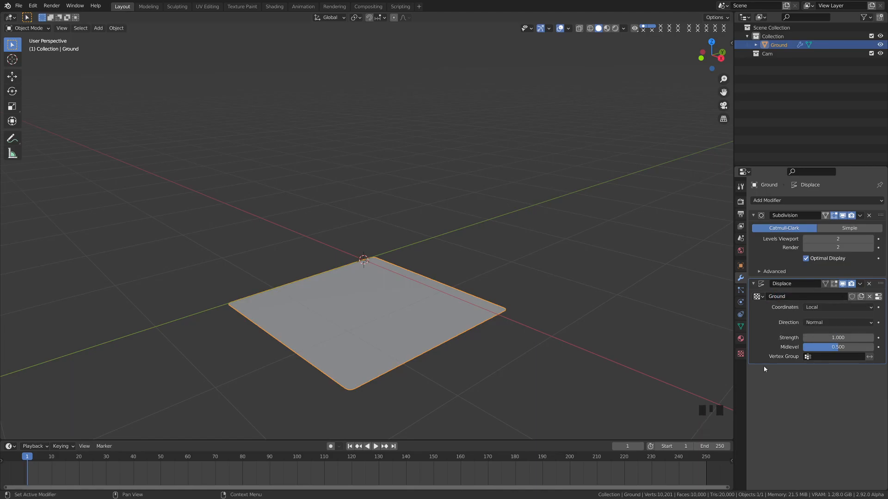
Step: Set the type of the Ground displacement texture to Clouds
left_click(740, 354)
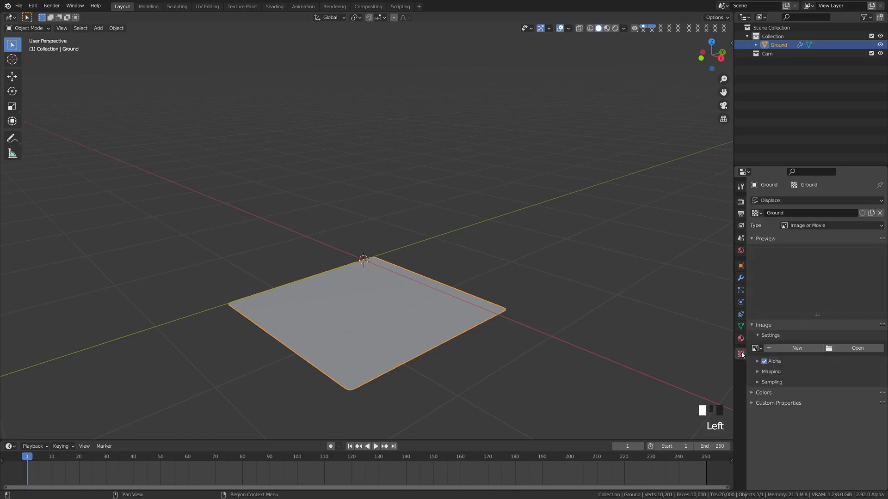
left_click(798, 228)
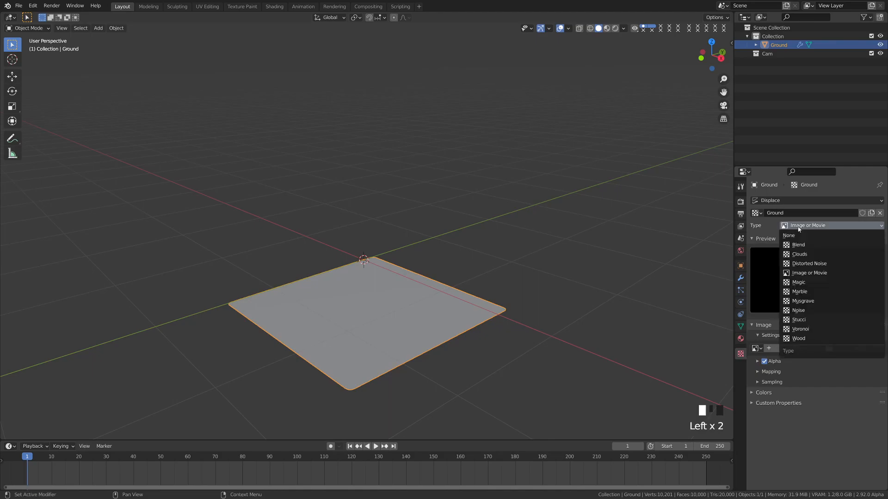
left_click(826, 256)
middle_click_drag(498, 312, 476, 319)
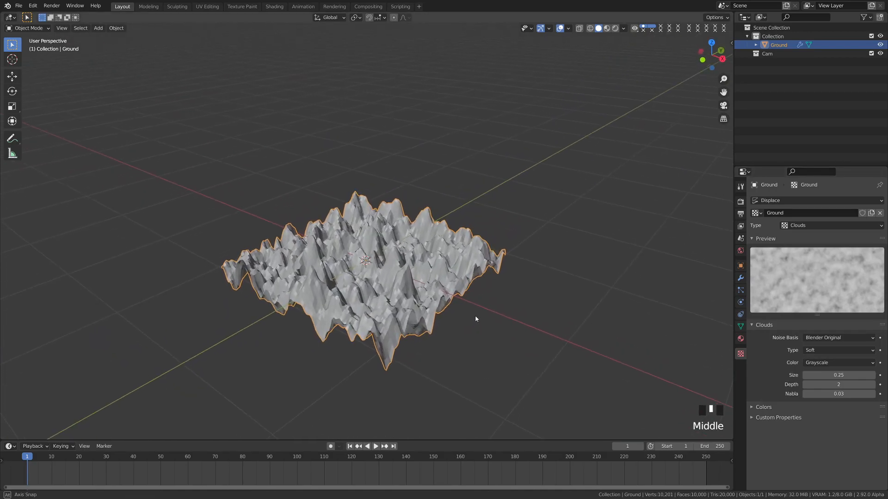
Step: Set the Displace modifier's strength to 0.1 and apply the modifier
left_click(740, 278)
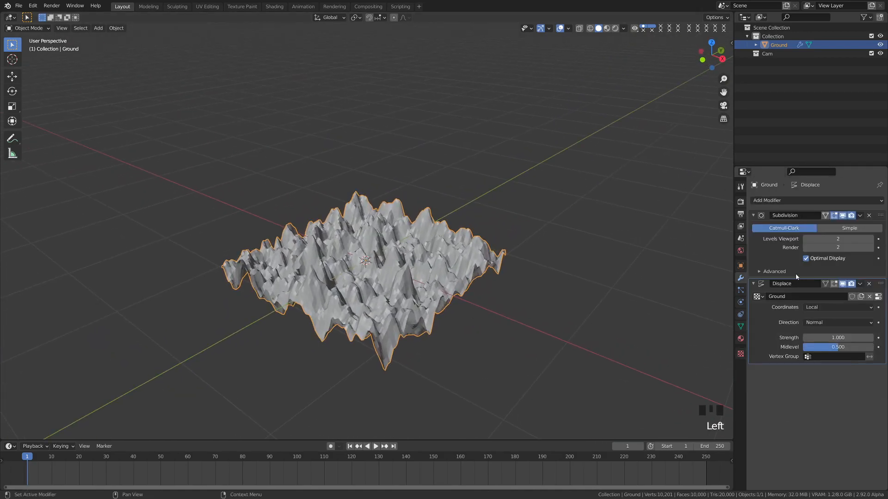
left_click(838, 337)
type("0.1")
key("Return")
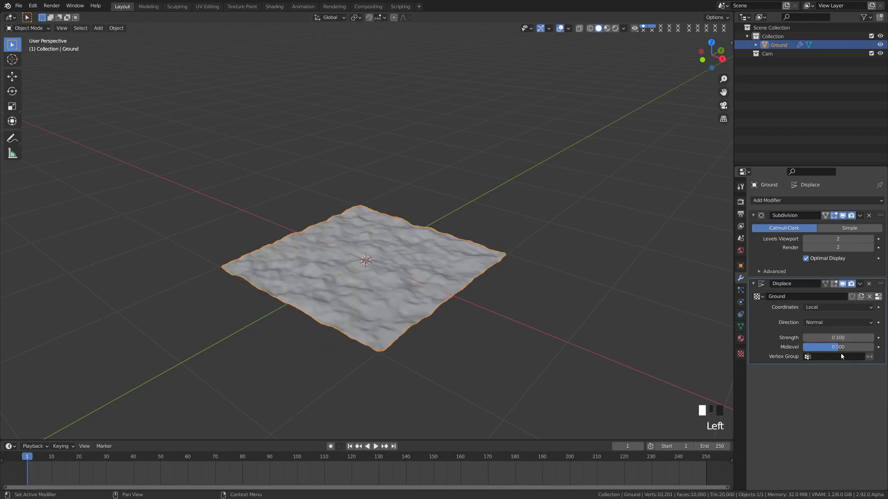
left_click(860, 283)
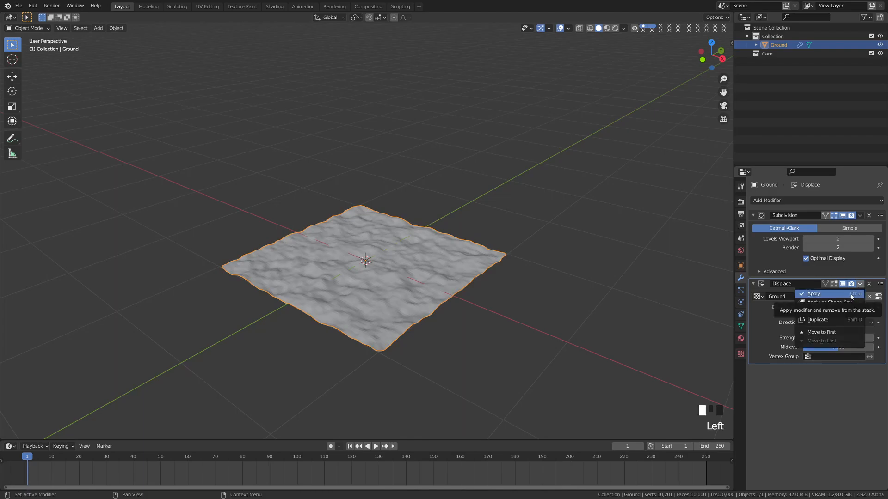
left_click(851, 295)
Step: Shade the Ground object smooth
middle_click_drag(454, 321, 355, 323)
scroll(416, 319, "up", 3)
right_click(384, 313)
left_click(374, 315)
Step: In Edit Mode, enable proportional editing and raise a vertex near the ground's far corner with a proportional size of about 1.1 to form a hill
key("Tab")
middle_click_drag(340, 273, 406, 278)
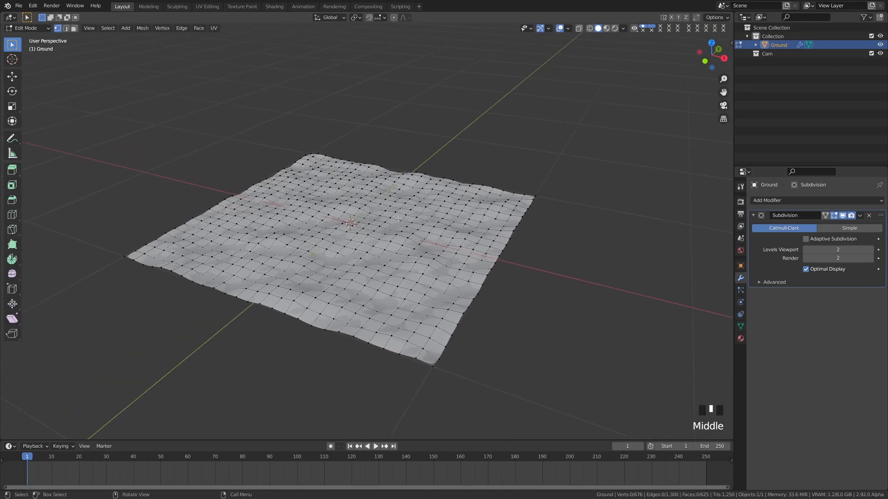
left_click(394, 18)
left_click(14, 79)
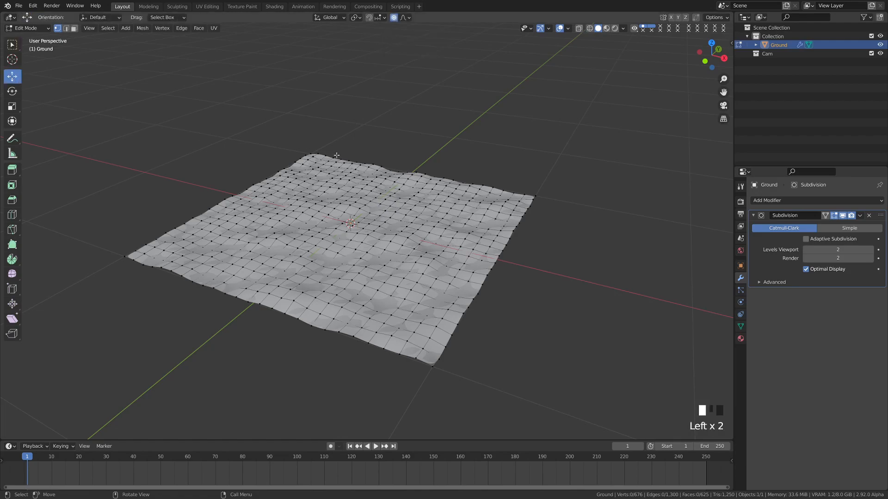
left_click(316, 175)
left_click_drag(314, 150, 319, 125)
scroll(319, 130, "up", 4)
scroll(319, 128, "down", 7)
scroll(319, 126, "down", 3)
Step: Raise a vertex near the ground's right edge by about 0.07 m and another near its front-left edge, then return to Object Mode
left_click(471, 250)
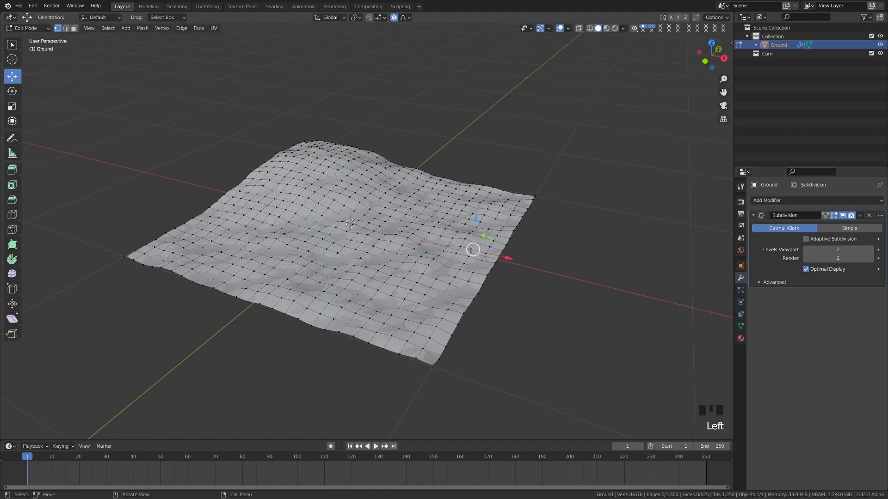
left_click_drag(478, 229, 478, 219)
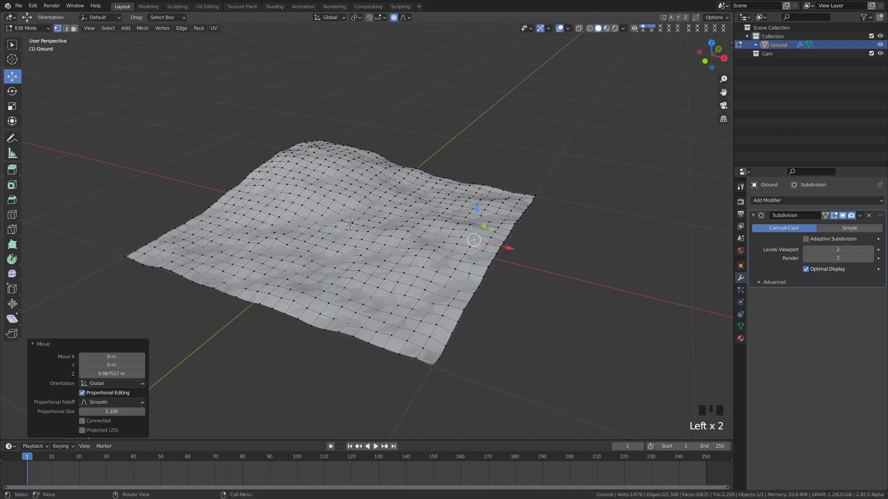
left_click(223, 267)
left_click_drag(222, 246, 221, 234)
key("alt+a")
key("Tab")
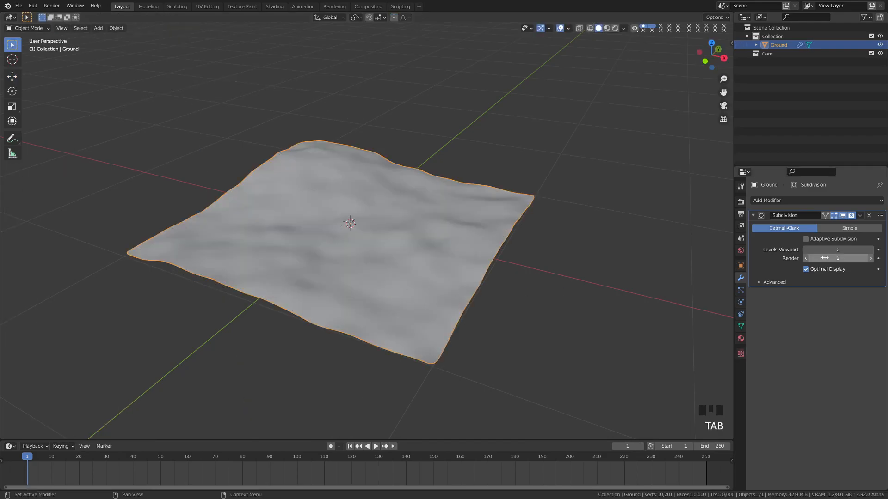
Step: Apply the Subdivision modifier on Ground
left_click(859, 216)
left_click(822, 226)
middle_click_drag(560, 275, 399, 289, "shift")
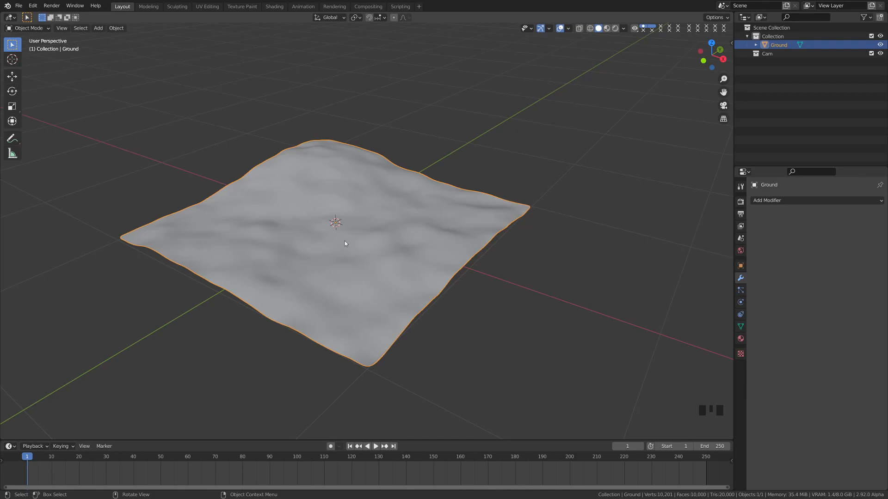
middle_click_drag(391, 254, 307, 261, "shift")
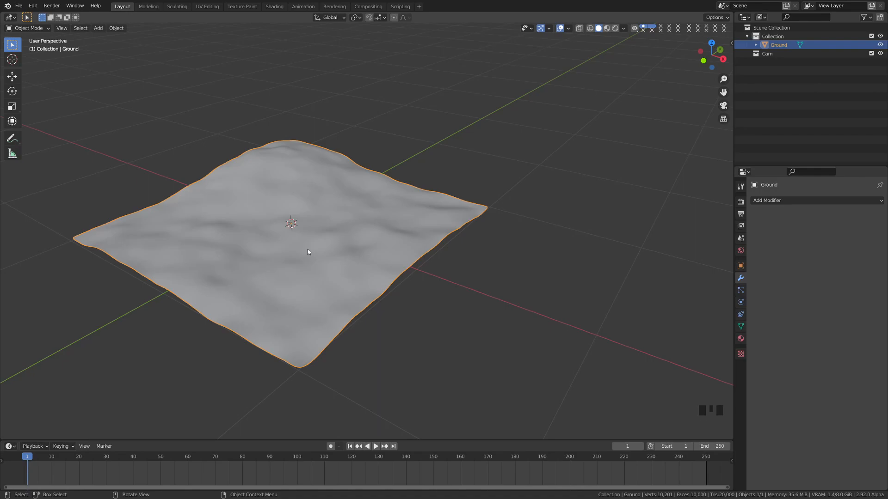
mouse_move(298, 258)
middle_mouse_down("shift")
mouse_move(272, 245)
mouse_move(280, 260)
mouse_move(306, 272)
middle_mouse_up("shift")
middle_click_drag(247, 213, 207, 213, "shift")
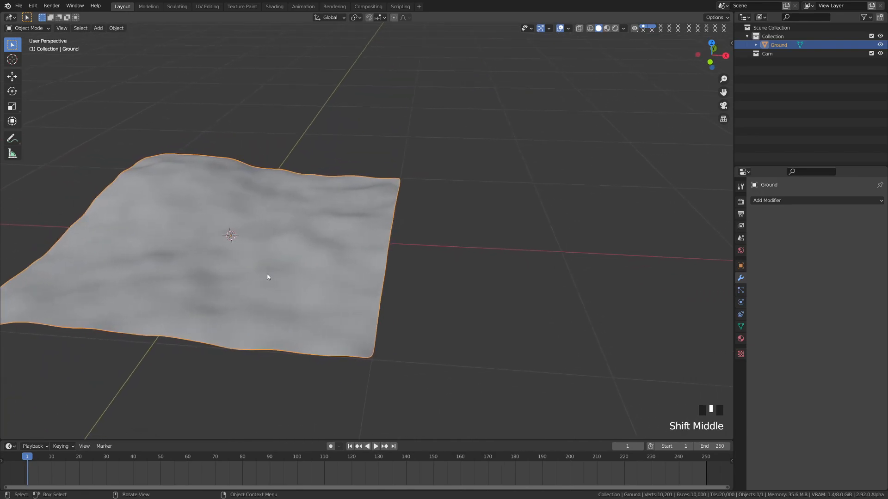
middle_click_drag(237, 280, 285, 272, "shift")
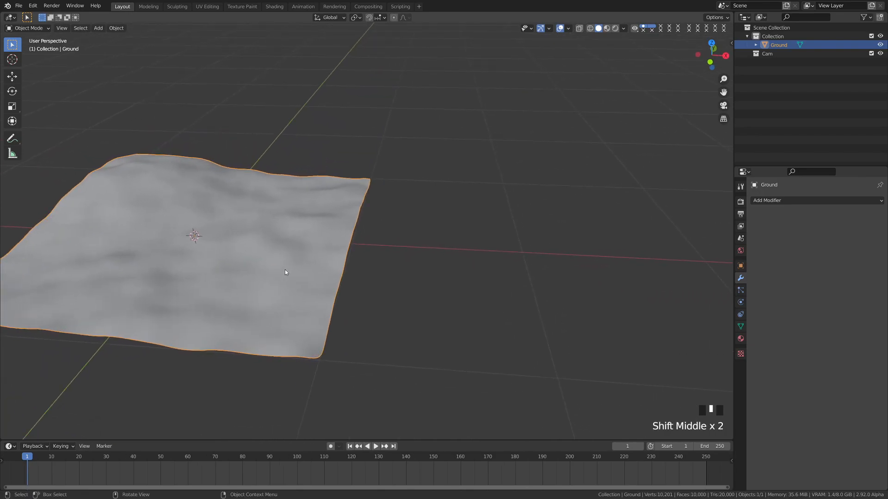
middle_click_drag(285, 270, 342, 259, "shift")
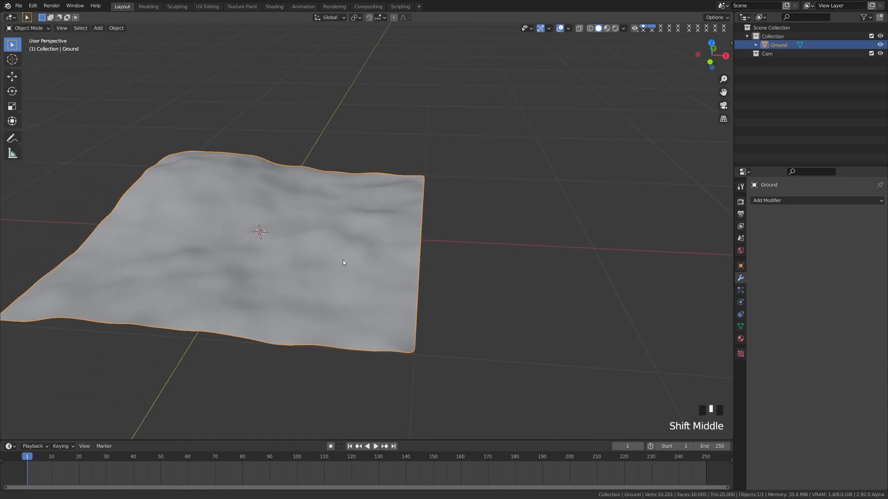
Step: Hide the Ground object and create a new collection named Environment
left_click(879, 44)
left_click(879, 17)
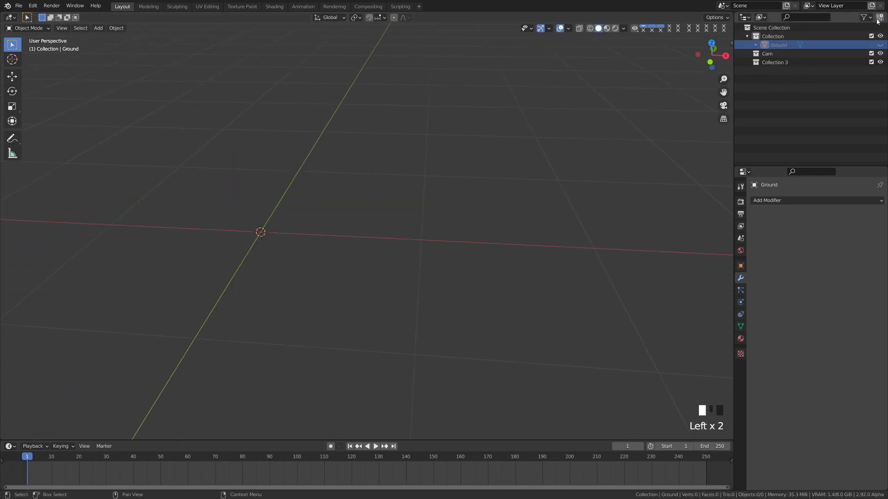
left_click(774, 63)
double_click(775, 62)
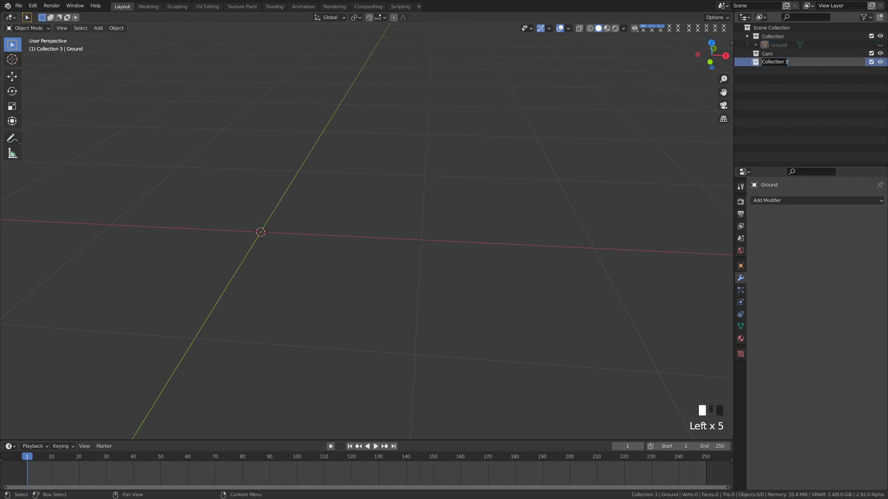
type("Environment")
key("Return")
key("KP_1")
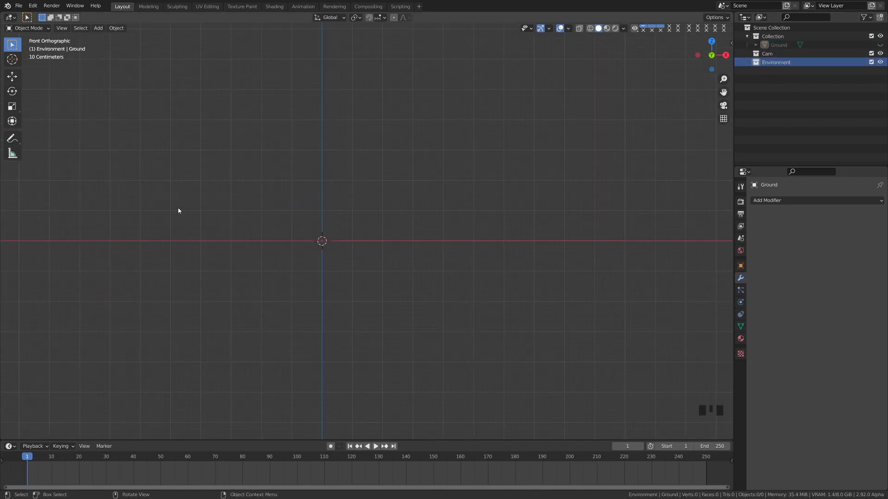
Step: Search the add-ons in the preferences for "extra" to check the Extra Objects add-ons
left_click(19, 6)
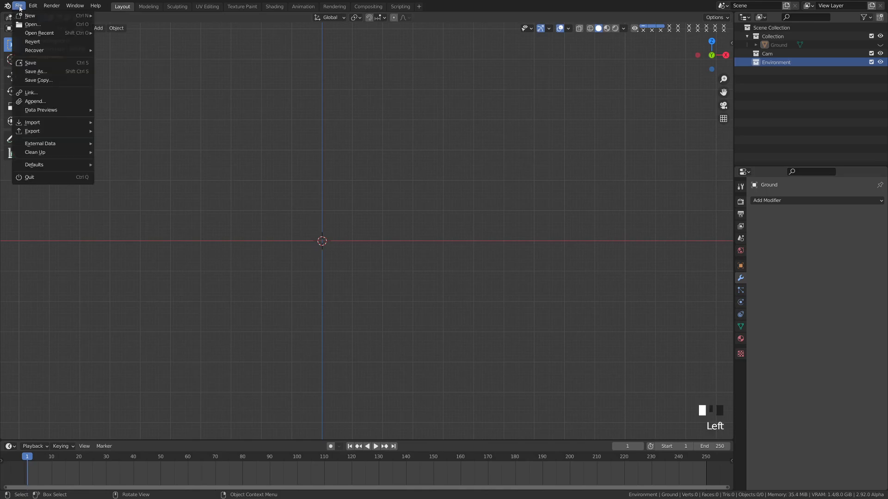
mouse_move(37, 8)
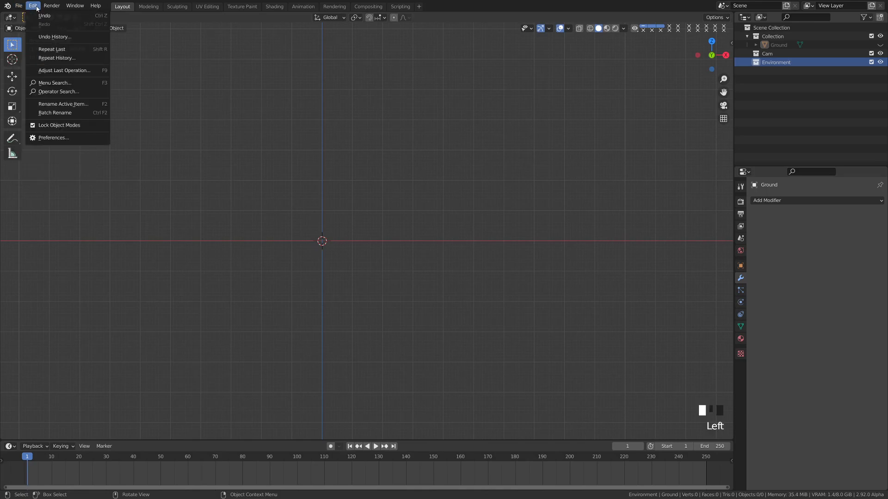
left_click(65, 137)
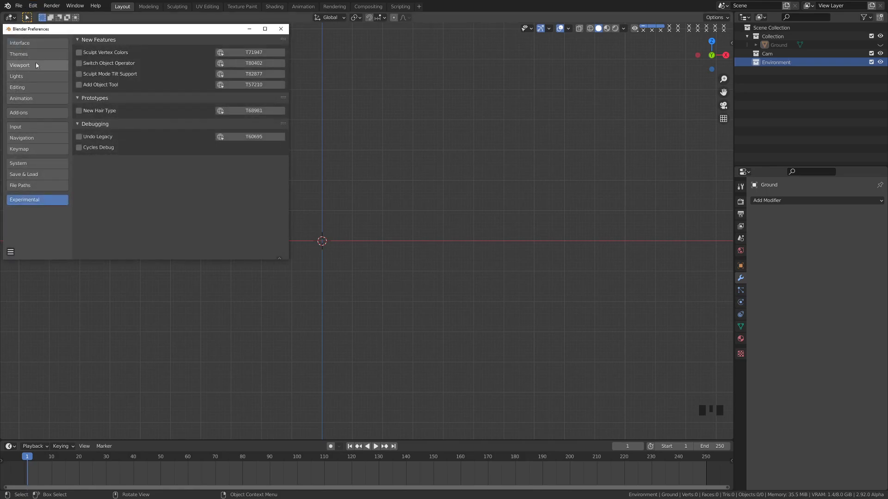
left_click(35, 114)
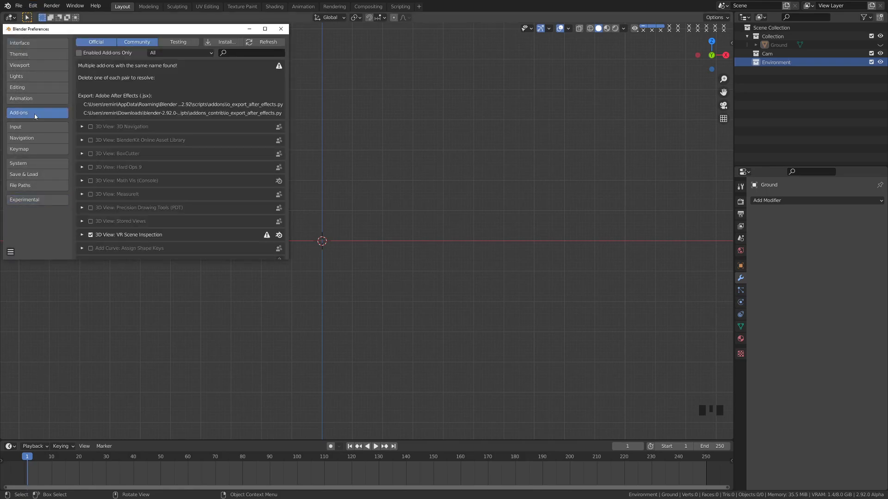
left_click(237, 53)
type("extra")
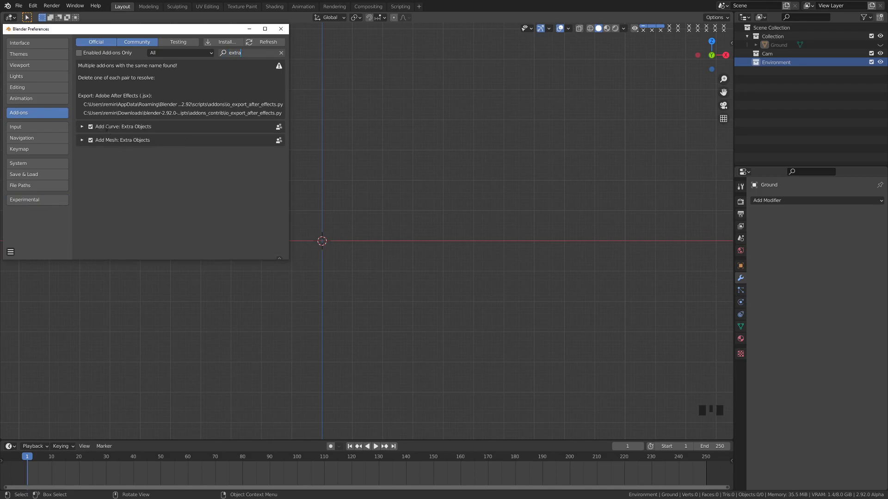
left_click(281, 29)
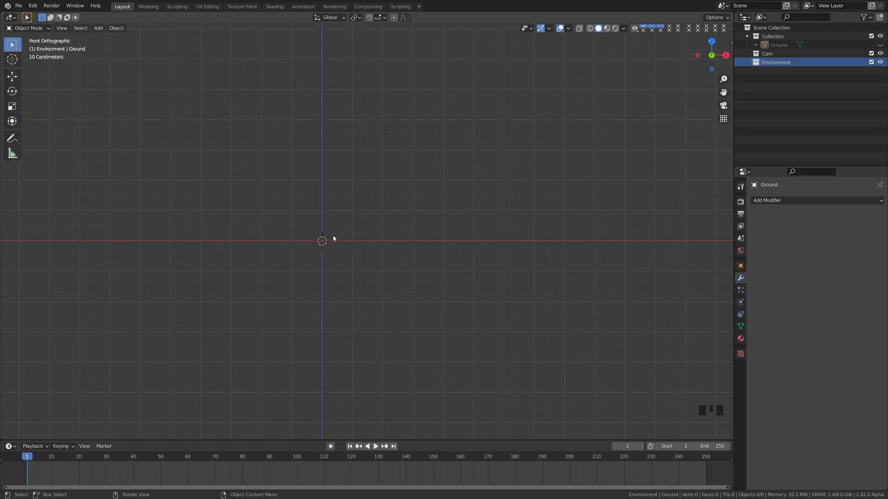
Step: Add a single rock to the Environment collection with the Rock Generator's Default preset
key("shift+a")
mouse_move(333, 237)
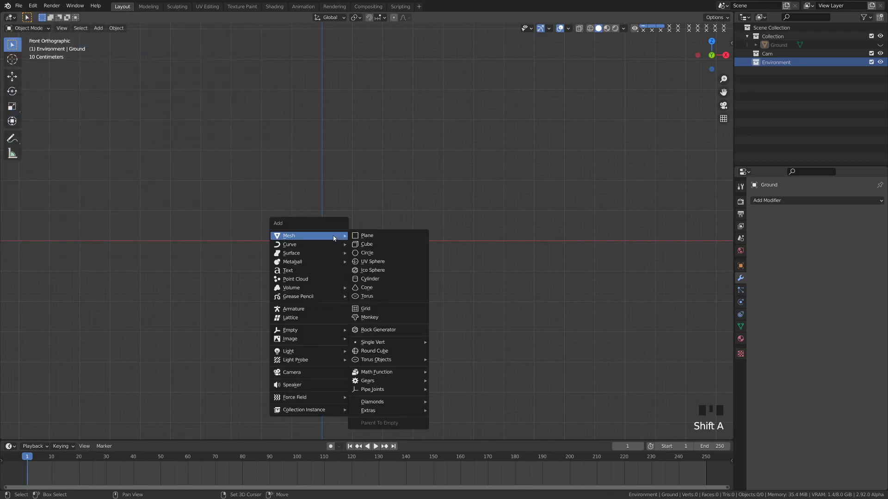
left_click(393, 331)
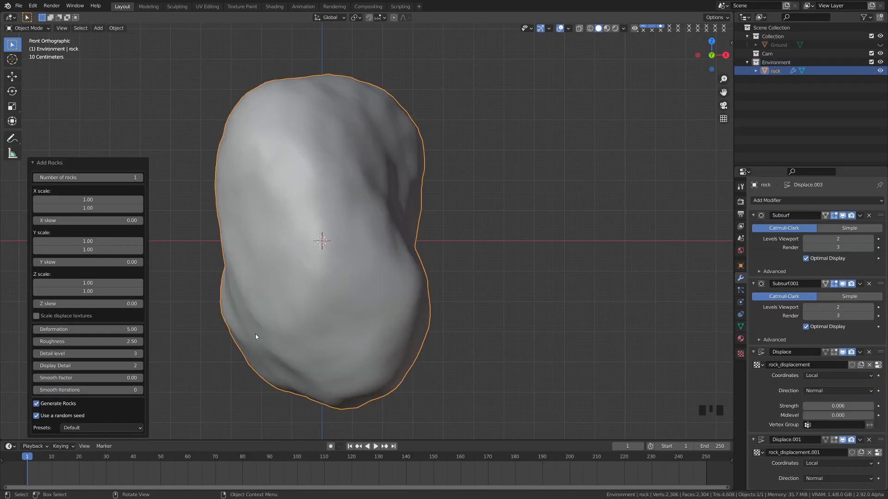
left_click(190, 342)
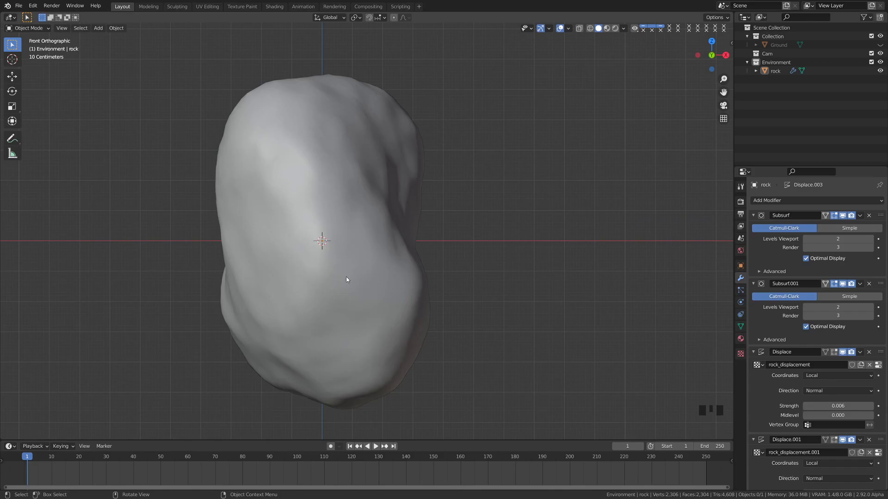
Step: Scale the rock down to about 0.035 and rotate it about 74° in the right orthographic view
left_click(389, 289)
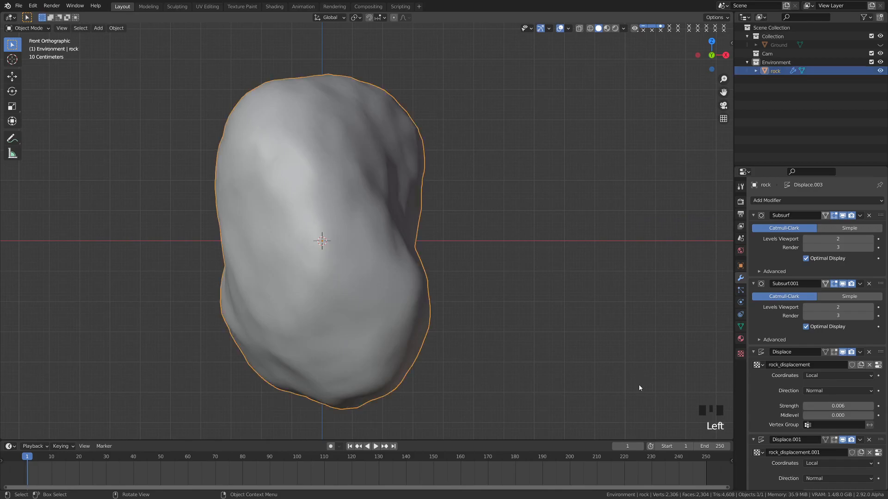
key("s")
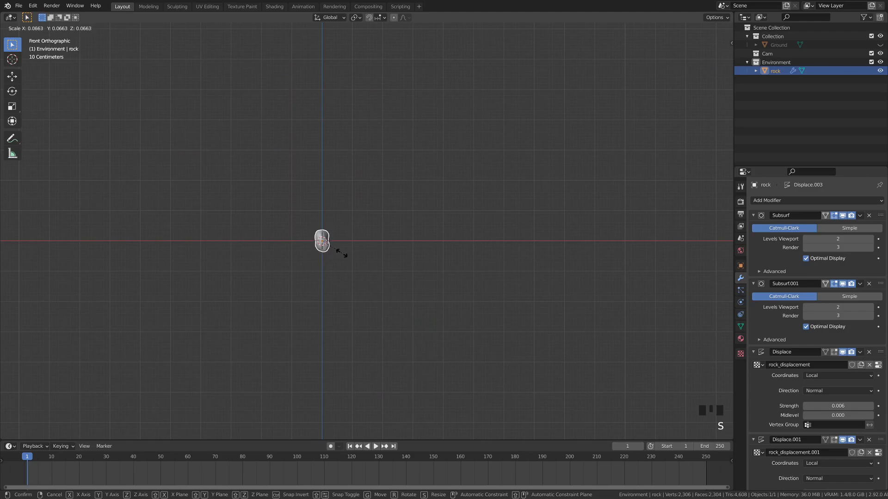
left_click(331, 253)
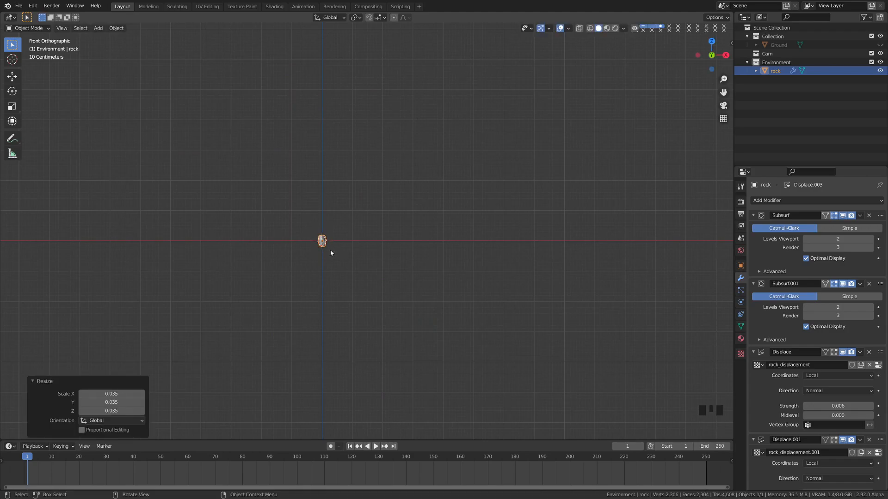
key("KP_3")
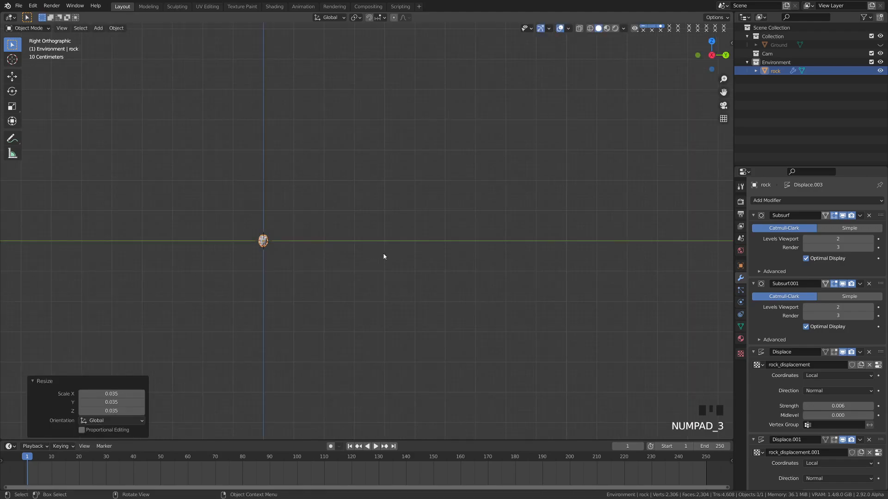
key("r")
left_click(256, 324)
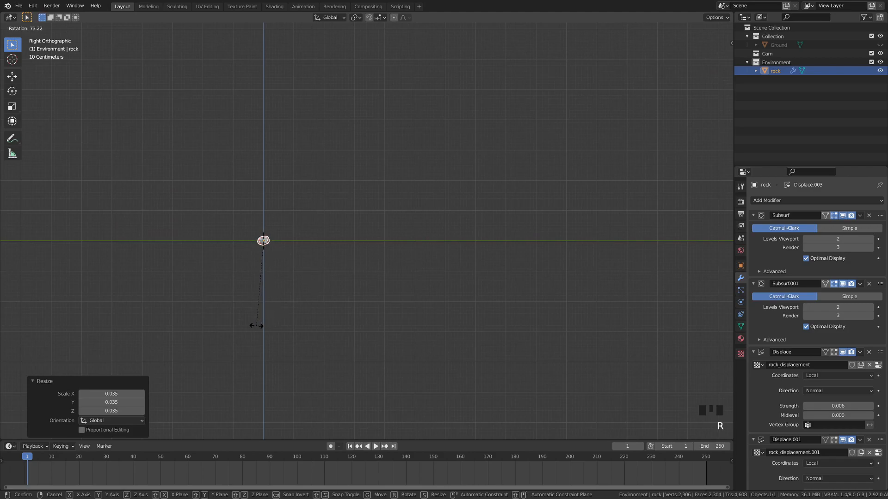
Step: Move the rock up about 0.008 m along the Z axis
key("g")
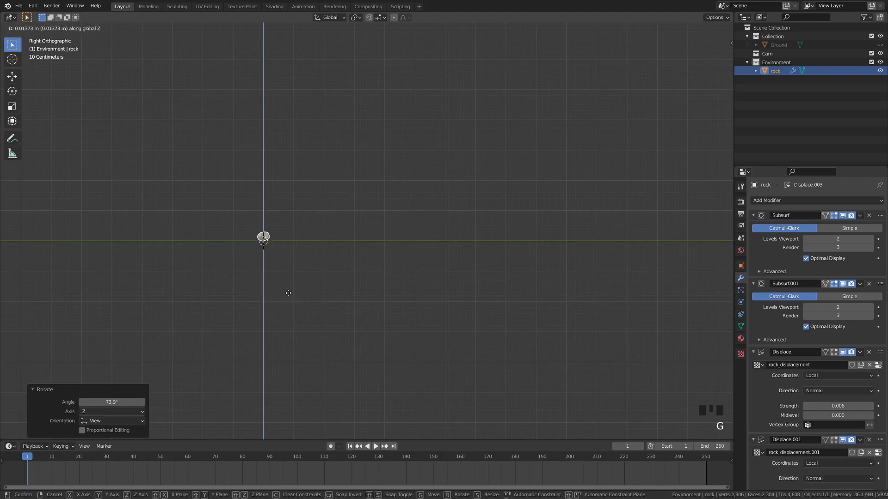
left_click(290, 297)
key("KP_1")
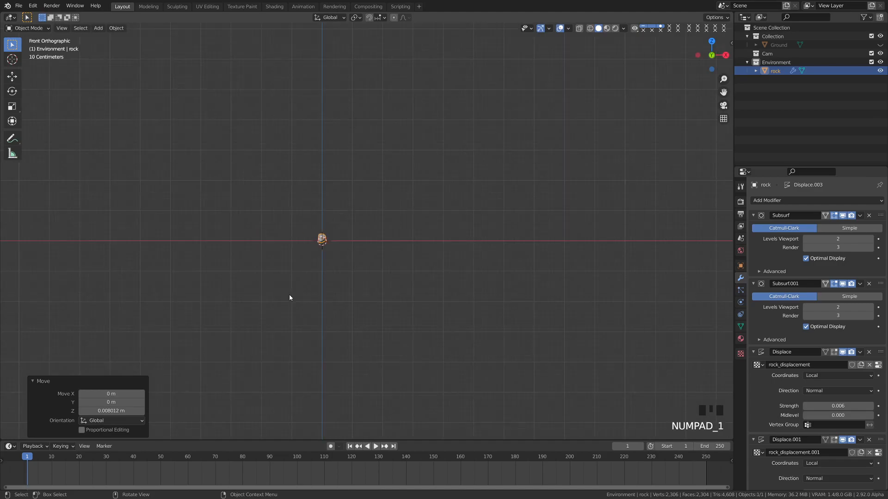
scroll(343, 273, "up", 11)
middle_click_drag(214, 266, 486, 263, "shift")
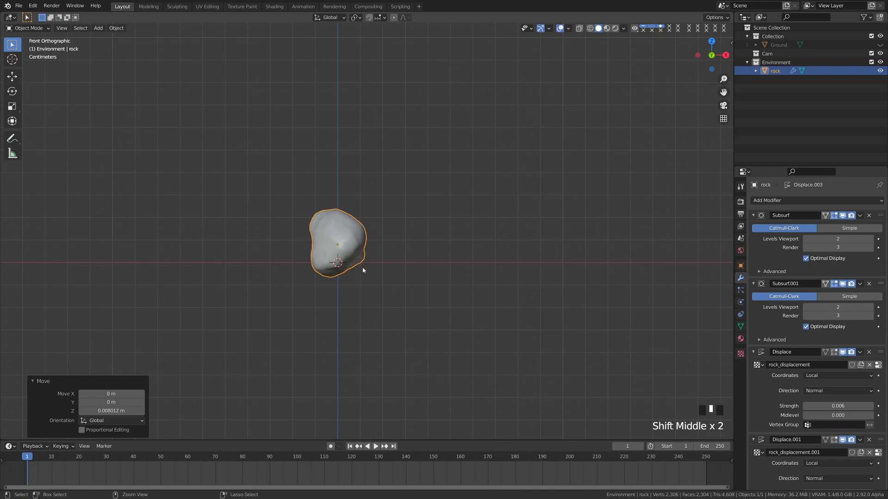
Step: Try to apply the rock's rotation and scale with its modifiers in place, and undo it
key("ctrl+a")
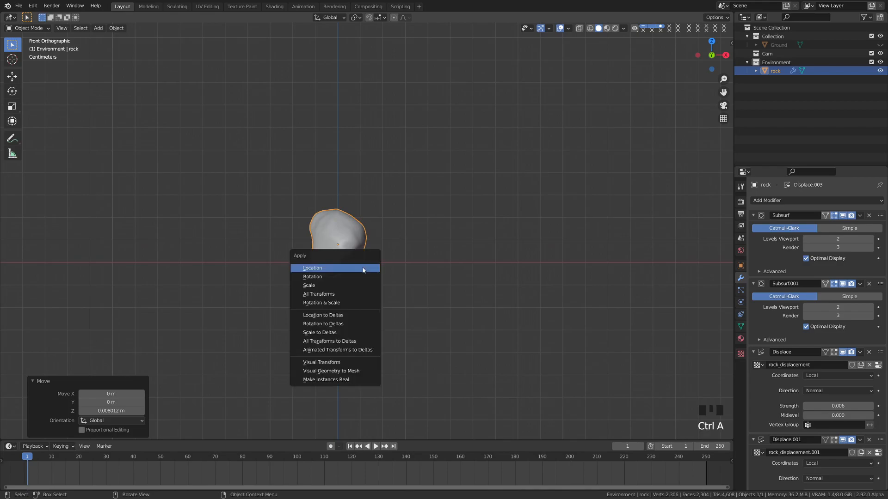
left_click(363, 306)
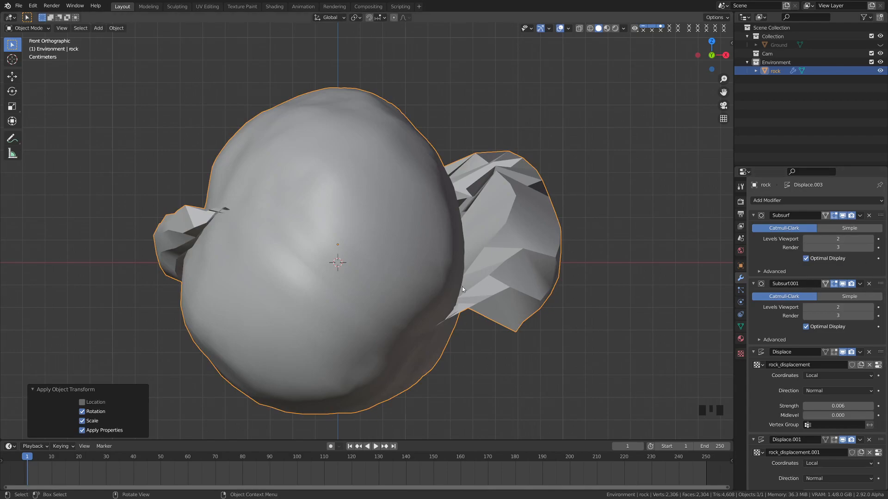
key("ctrl+z")
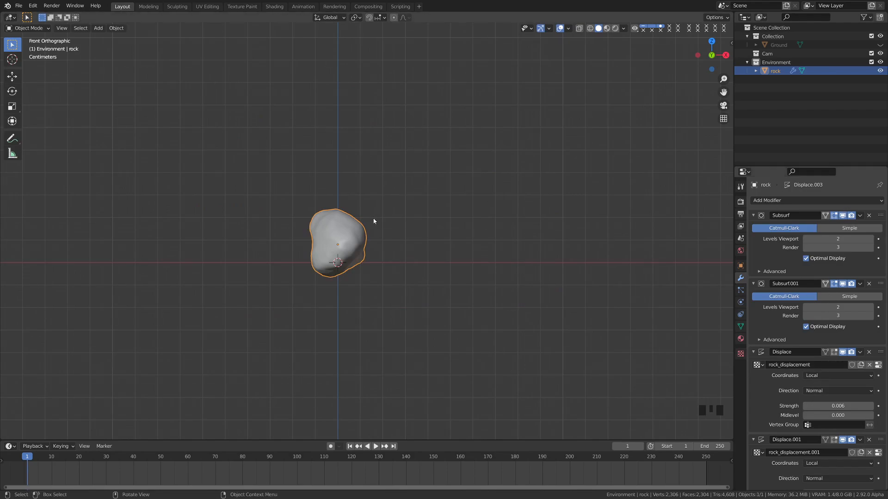
Step: Convert the rock with its modifiers to a mesh
key("space")
type("convert")
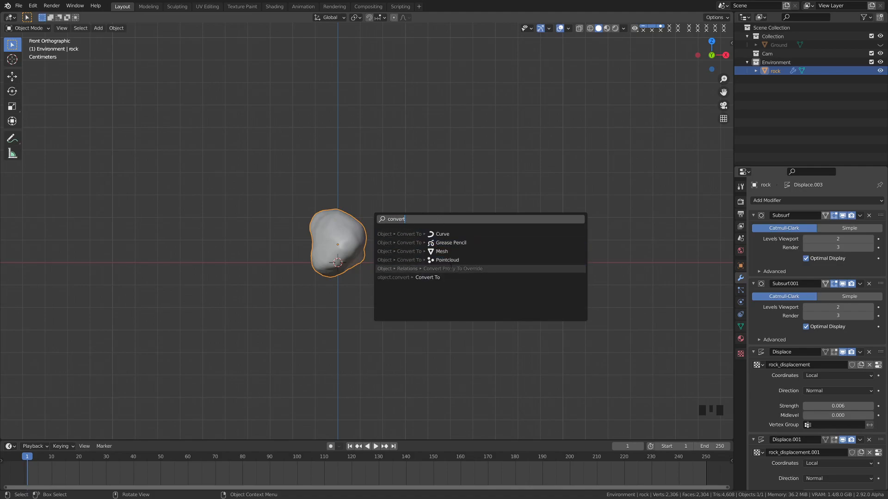
left_click(451, 277)
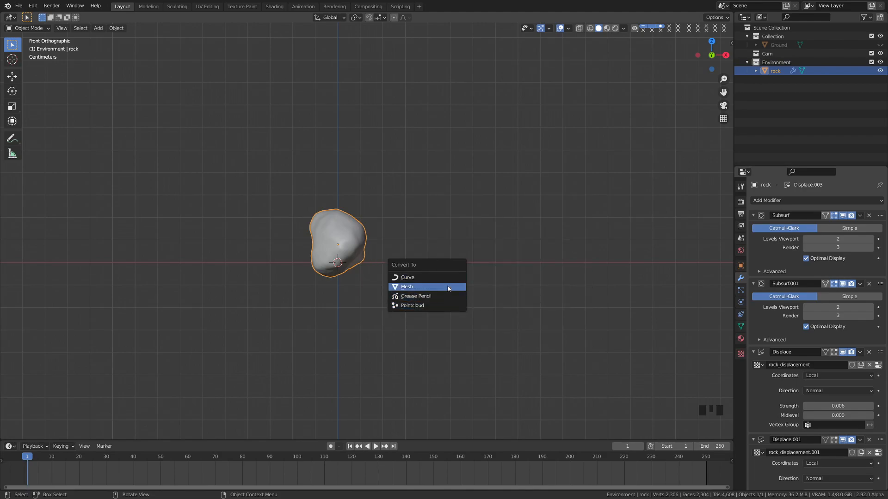
left_click(448, 287)
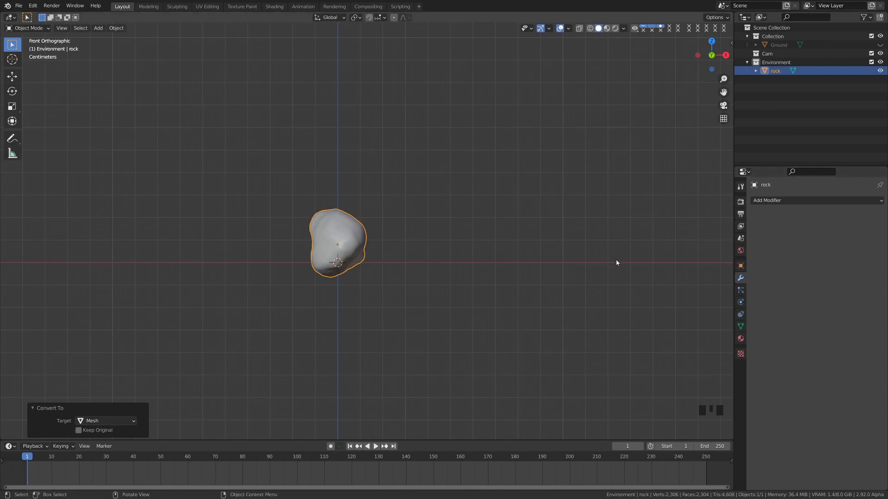
Step: Apply the converted rock's rotation and scale, and deselect it
key("ctrl+a")
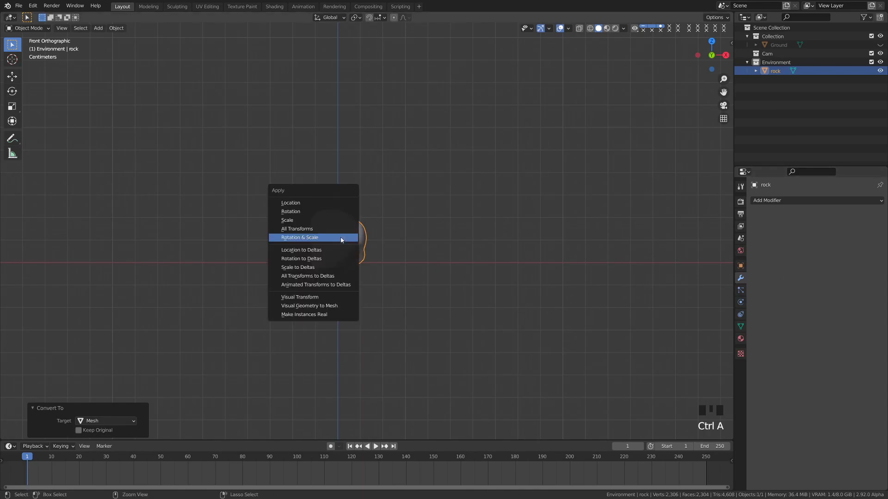
left_click(341, 238)
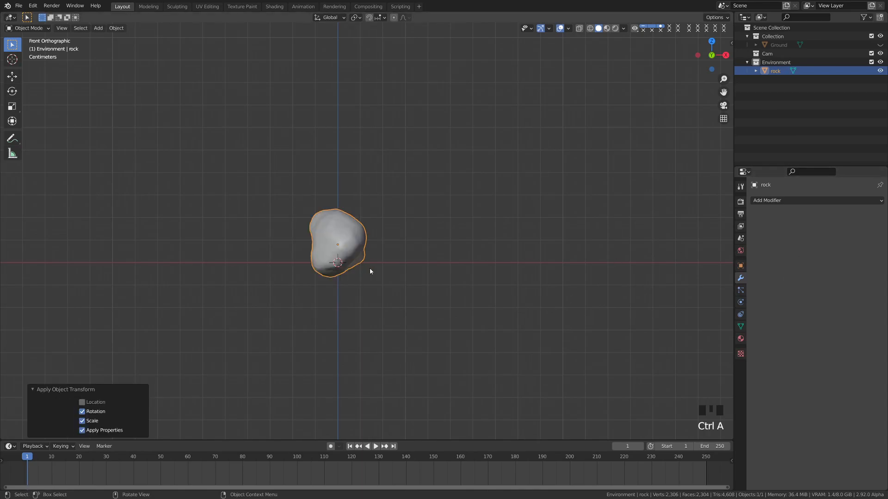
key("a")
key("a")
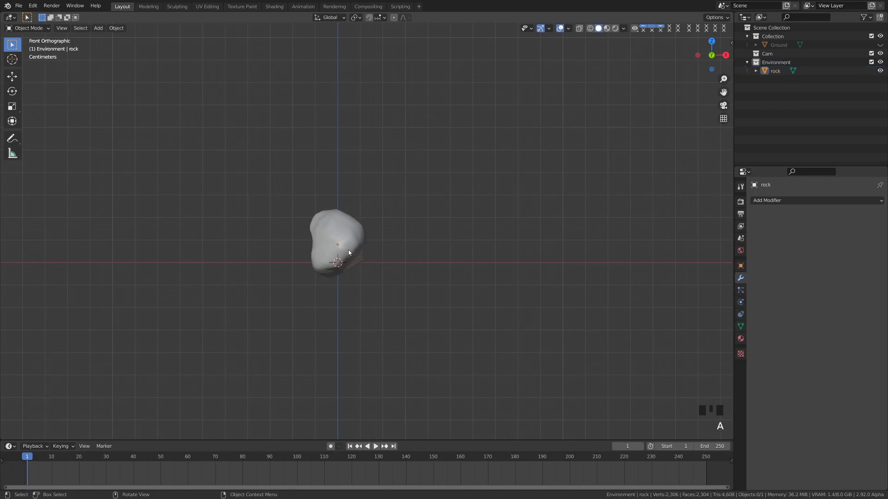
Step: Move the rock about 0.2 m along the X axis, away from the world origin, and deselect it
scroll(349, 253, "down", 4)
left_click(359, 239)
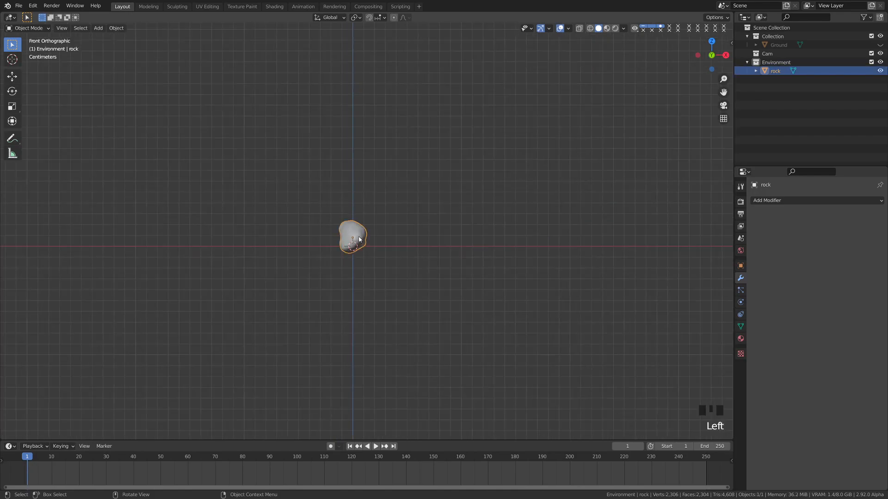
key("g")
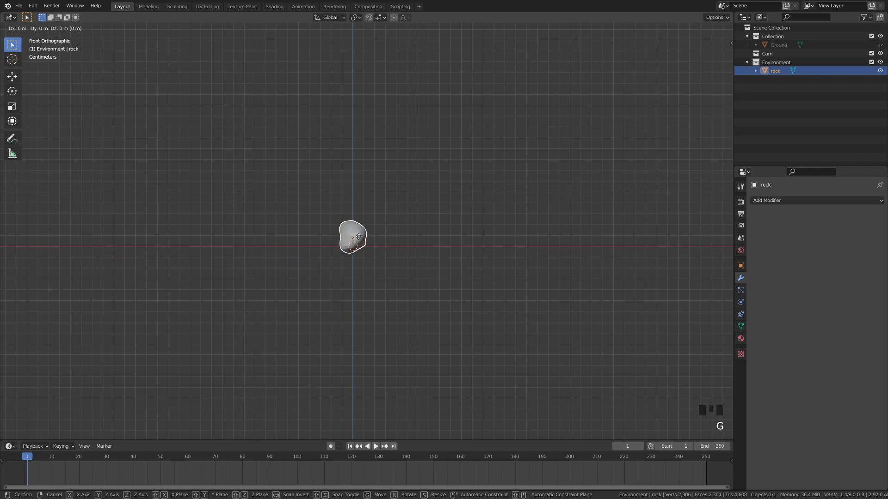
key("x")
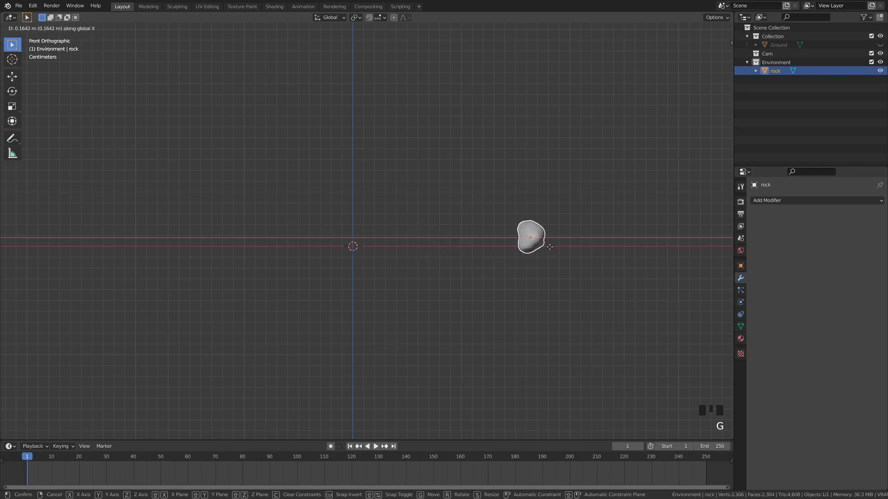
left_click(593, 258)
scroll(350, 254, "up", 3)
left_click(353, 254)
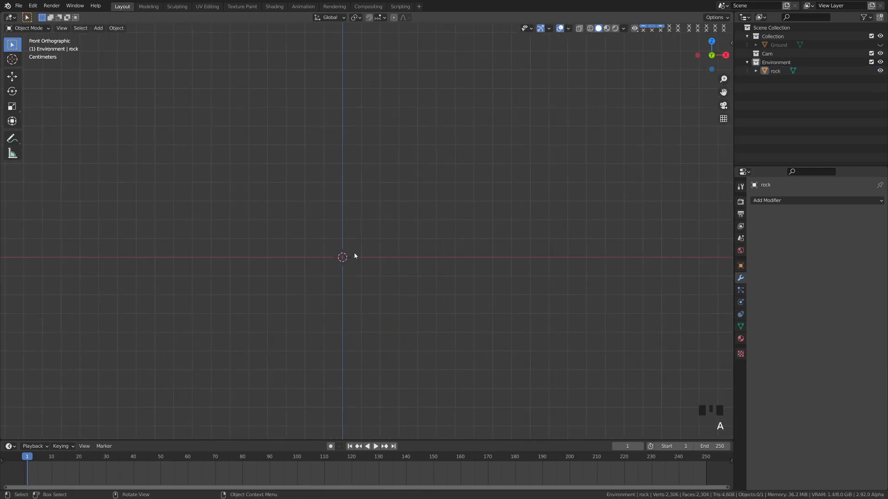
Step: Add a 2 m plane at the world origin and rotate it 90° about the X axis to stand upright
key("shift+a")
mouse_move(355, 256)
left_click(420, 254)
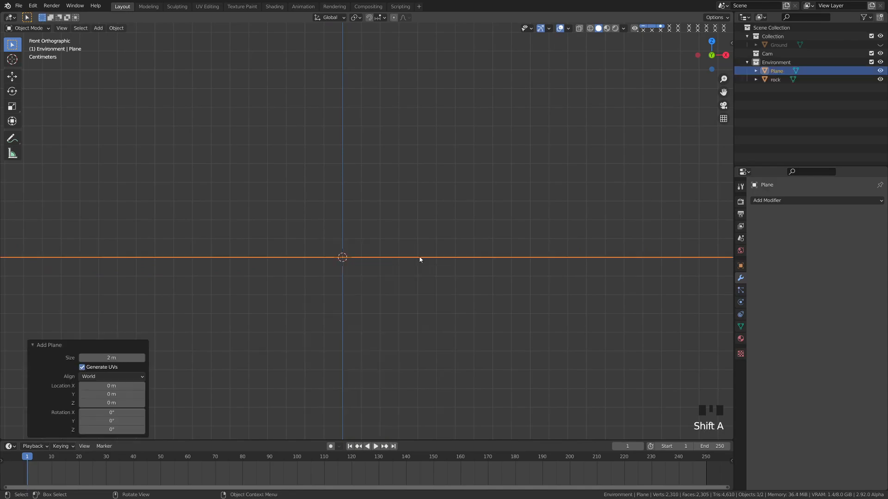
type("r90x")
key("Return")
scroll(430, 259, "down", 7)
scroll(435, 258, "down", 5)
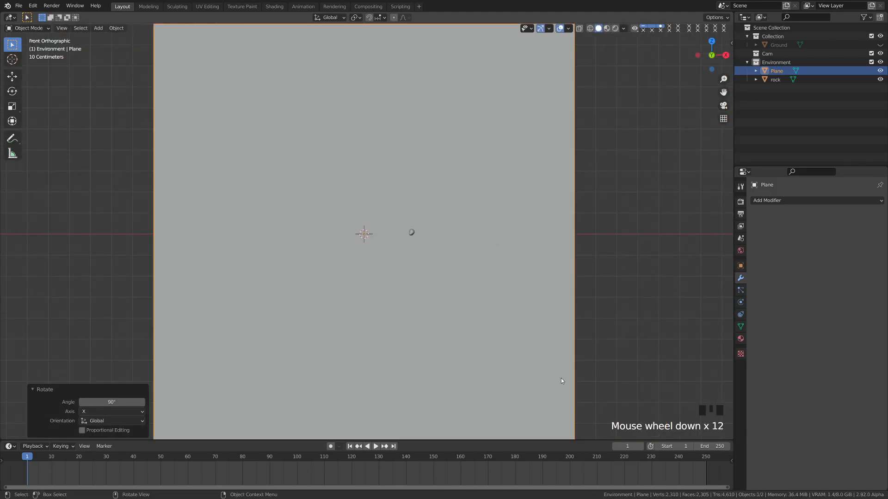
Step: Enter Edit Mode on the plane, turn off proportional editing and scale its mesh down to about 0.028
key("Tab")
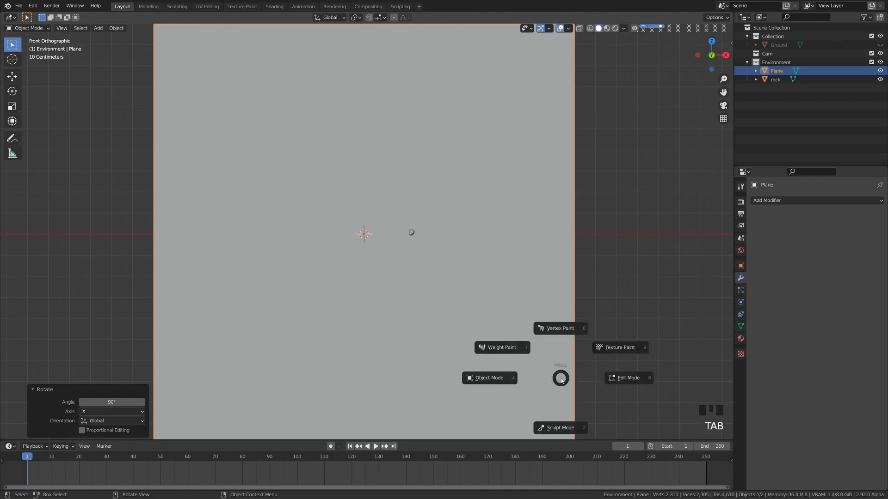
left_click(615, 378)
key("s")
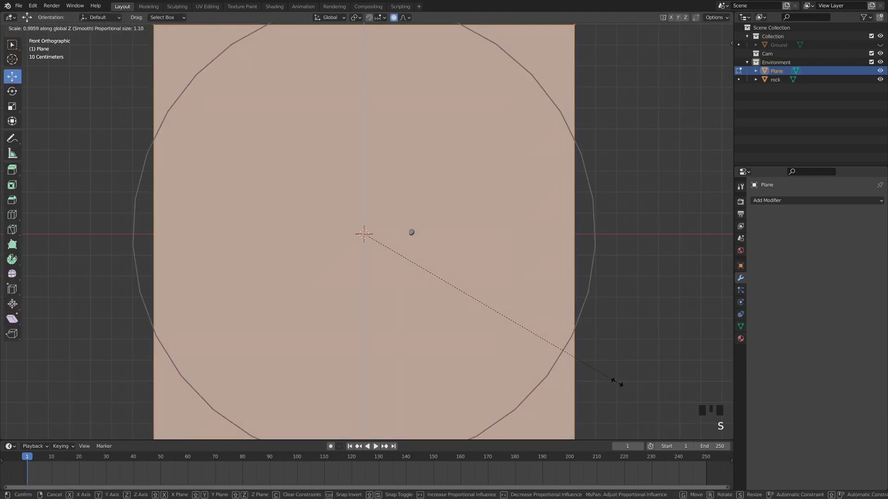
right_click(617, 383)
left_click(394, 18)
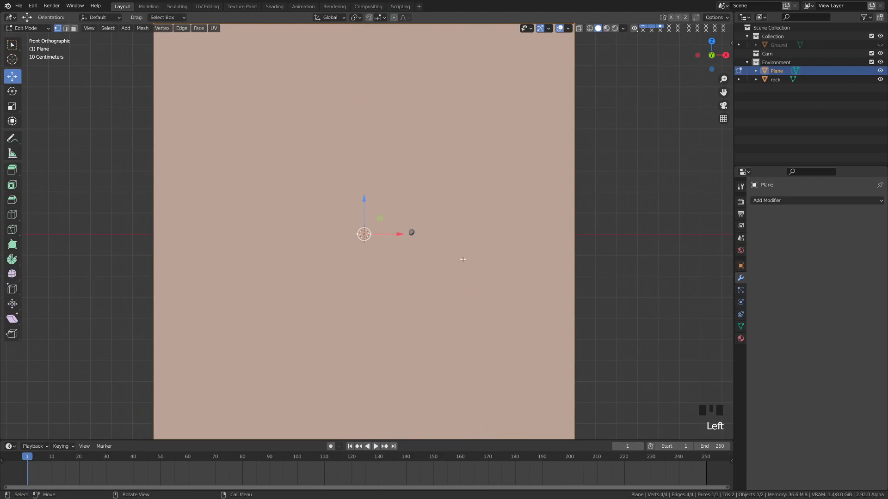
key("s")
key("s")
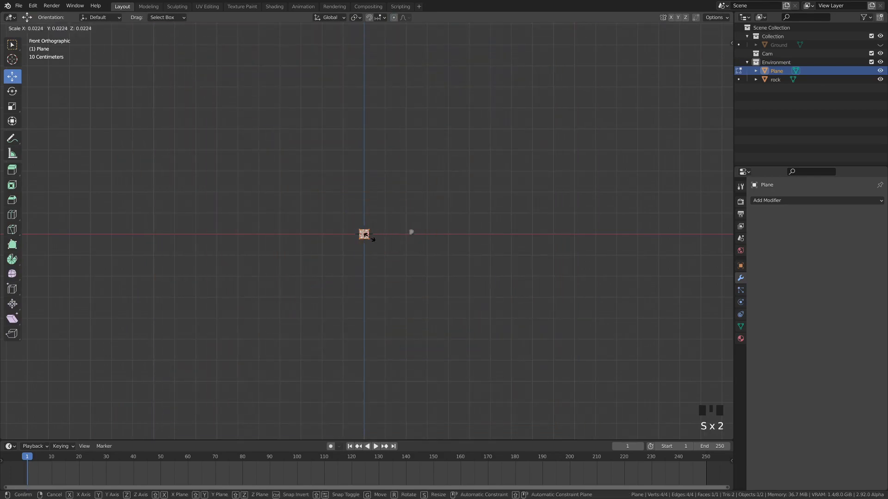
left_click(370, 238)
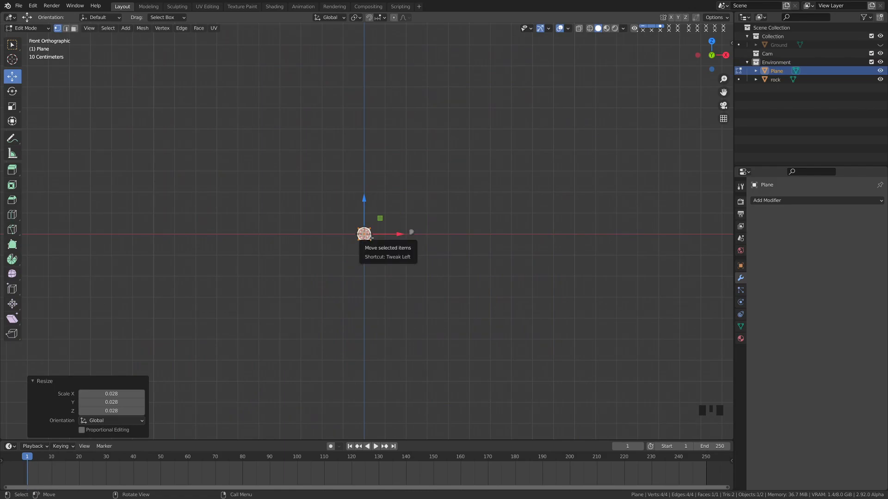
Step: Scale the plane's mesh down again by a factor of about 0.354
key("KP_Decimal")
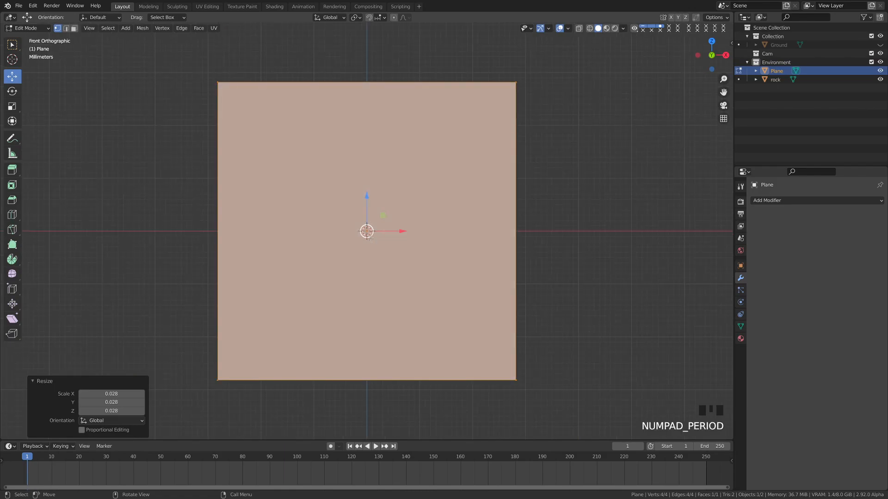
scroll(475, 287, "down", 2)
scroll(462, 269, "down", 1, "shift")
scroll(446, 259, "down", 3)
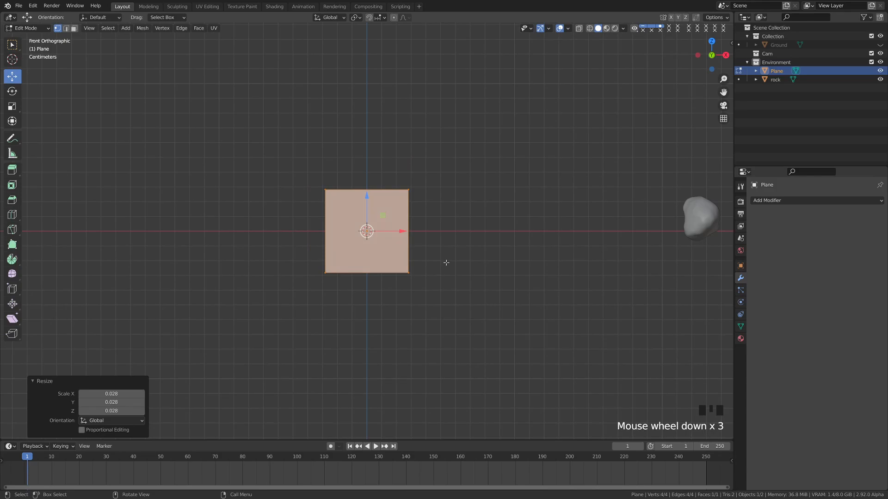
middle_click_drag(446, 260, 428, 285, "shift")
key("s")
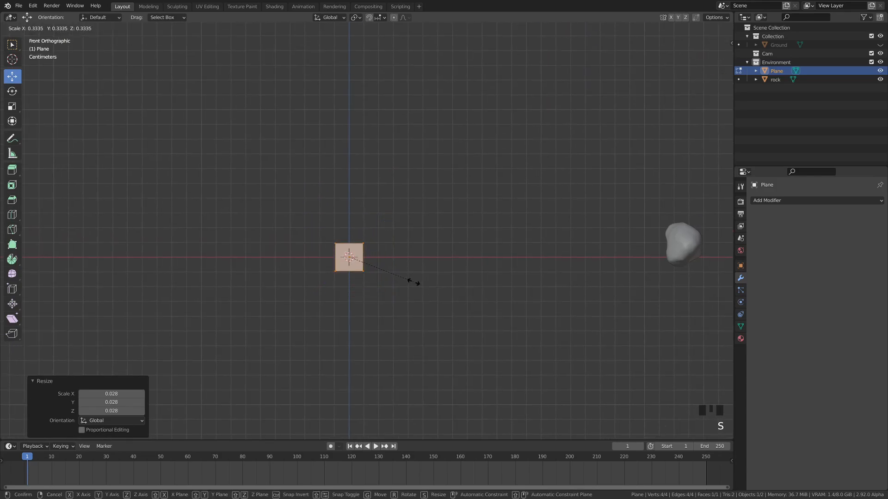
left_click(414, 282)
Step: Move the mesh about 0.01 m up along Z so its lower edge rests at the world origin
key("Tab")
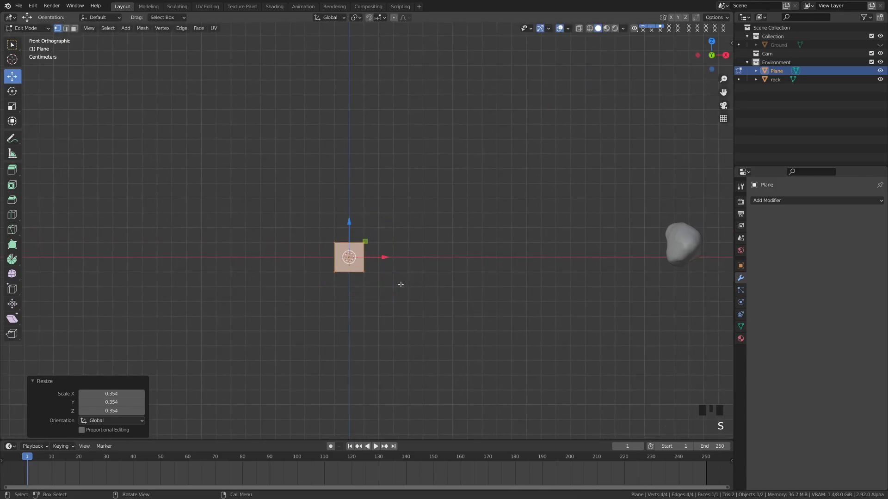
key("g")
key("z")
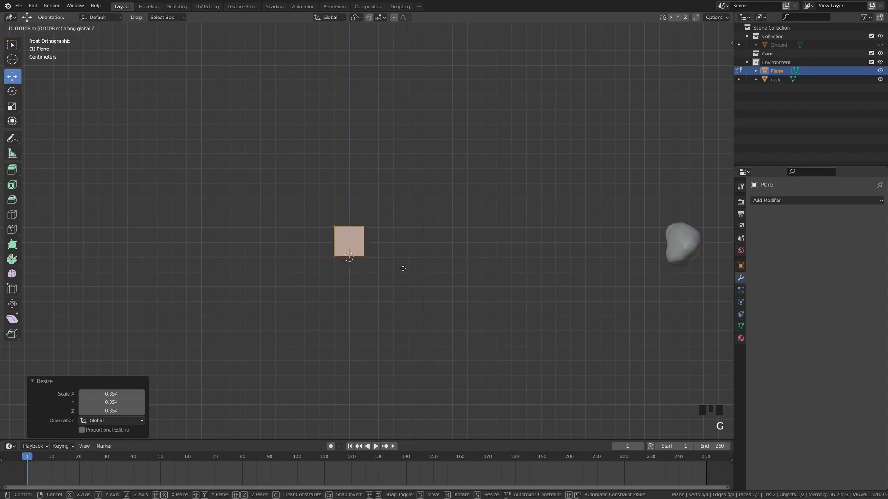
left_click(403, 269)
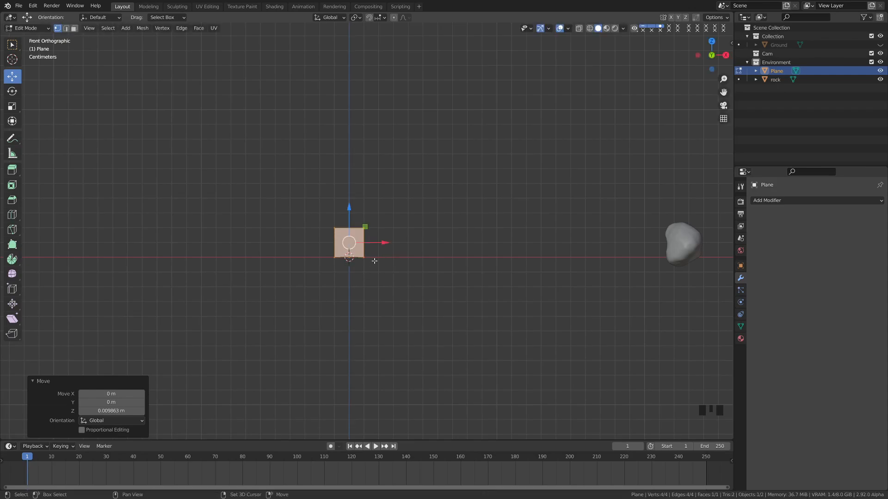
Step: Raise the plane's upper edge along Z to form a narrow strip about 10 cm tall
middle_click_drag(371, 258, 366, 307, "shift")
key("a")
left_click_drag(317, 265, 383, 280)
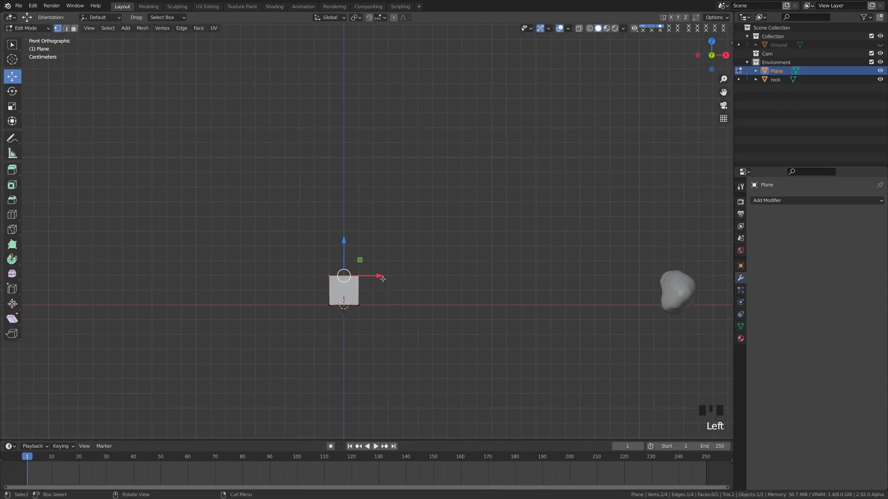
key("g")
middle_click(369, 301)
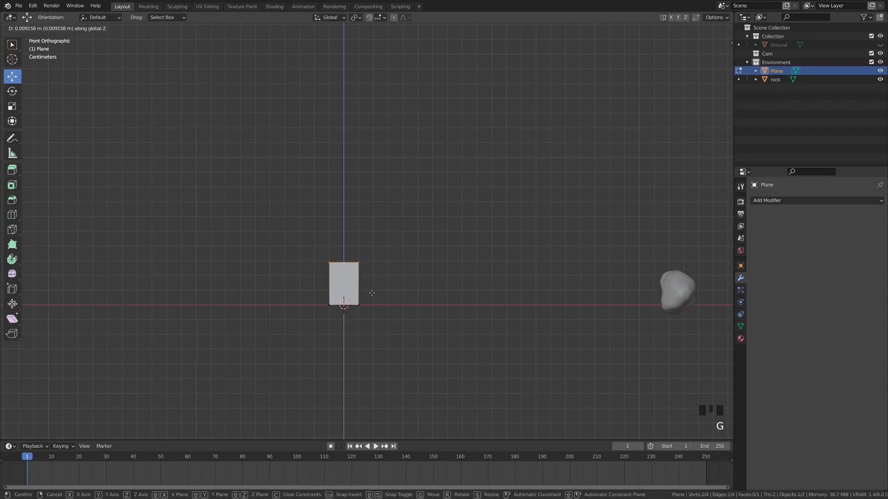
left_click(387, 190)
left_click(376, 196)
Step: Add seven evenly spaced horizontal loop cuts along the strip and deselect them
key("ctrl+r")
scroll(340, 228, "up", 6)
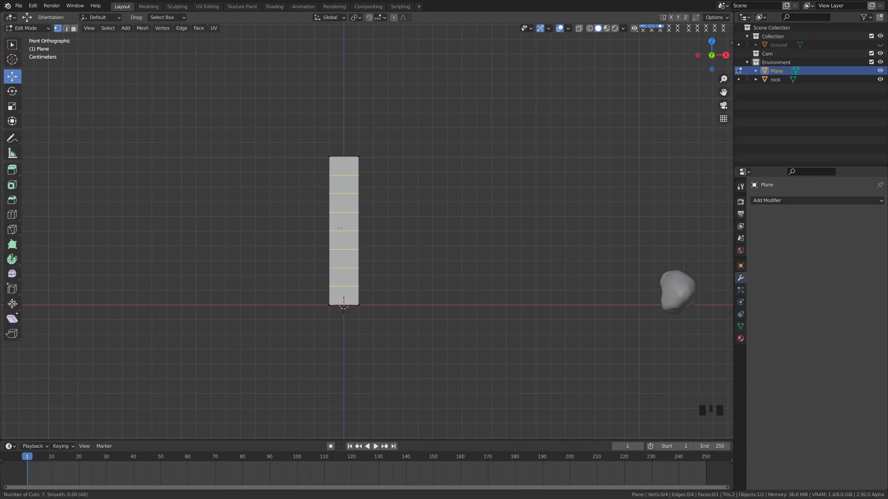
left_click(340, 228)
right_click(341, 229)
left_click(479, 222)
Step: Taper the strip by scaling down its upper edge with smooth proportional editing at a size of about 0.08, and deselect
left_click_drag(323, 140, 376, 166)
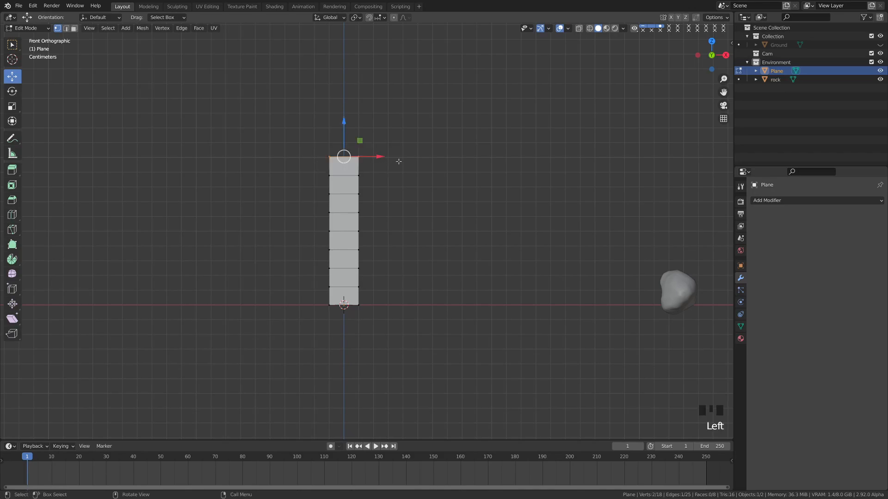
left_click(393, 17)
key("s")
scroll(453, 231, "up", 14)
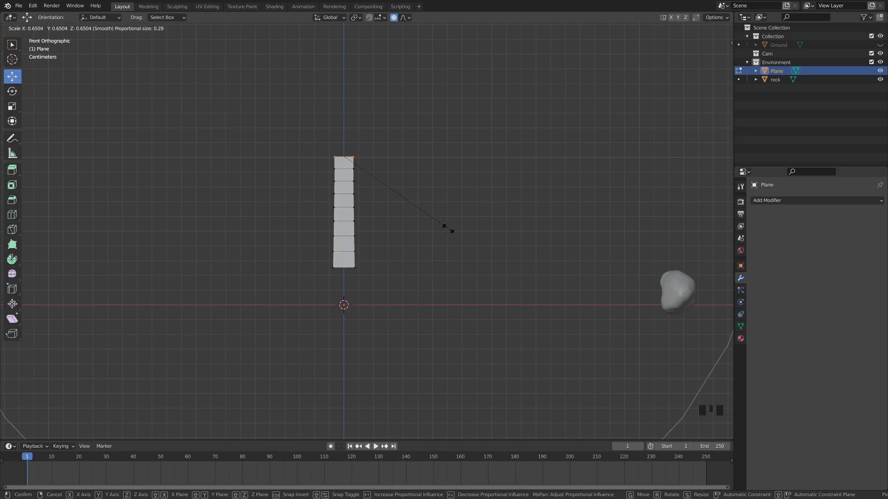
scroll(448, 227, "up", 13)
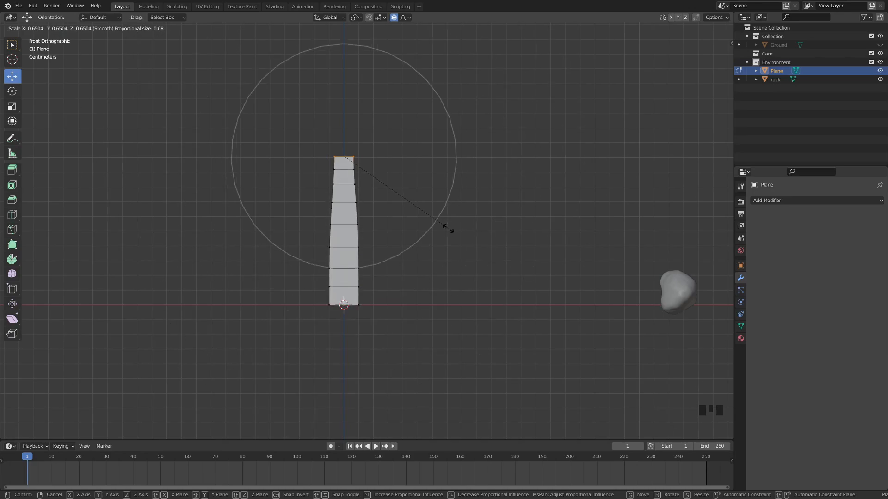
left_click(403, 195)
key("alt+a")
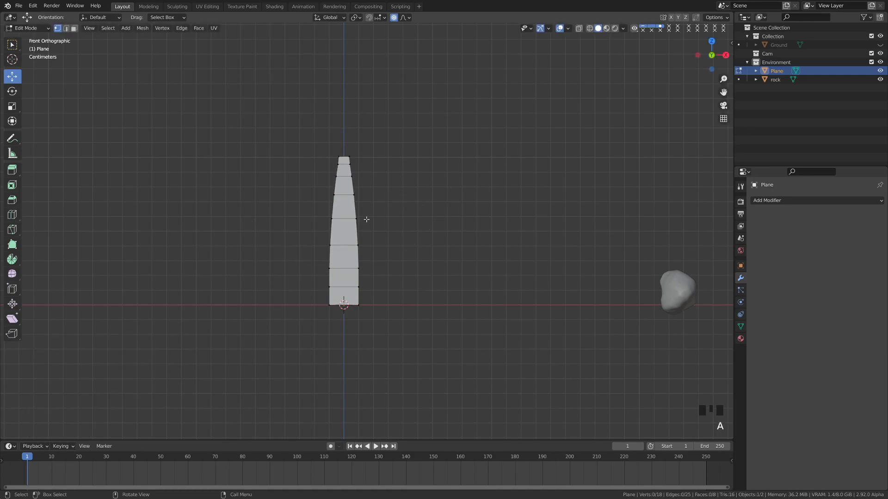
Step: Bend the strip's tip toward positive Y in side view with proportional moves and rotations, including about 61°, to shape a grass blade
key("KP_3")
left_click_drag(349, 141, 393, 165)
key("g")
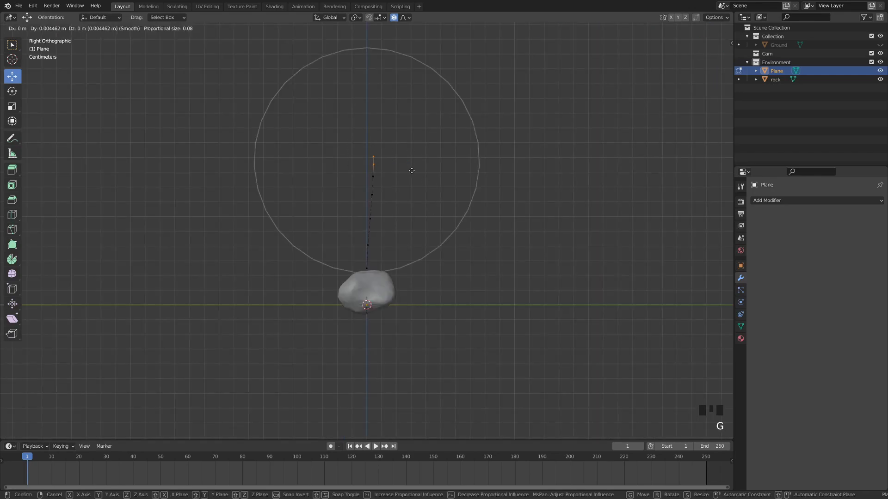
left_click(452, 199)
key("r")
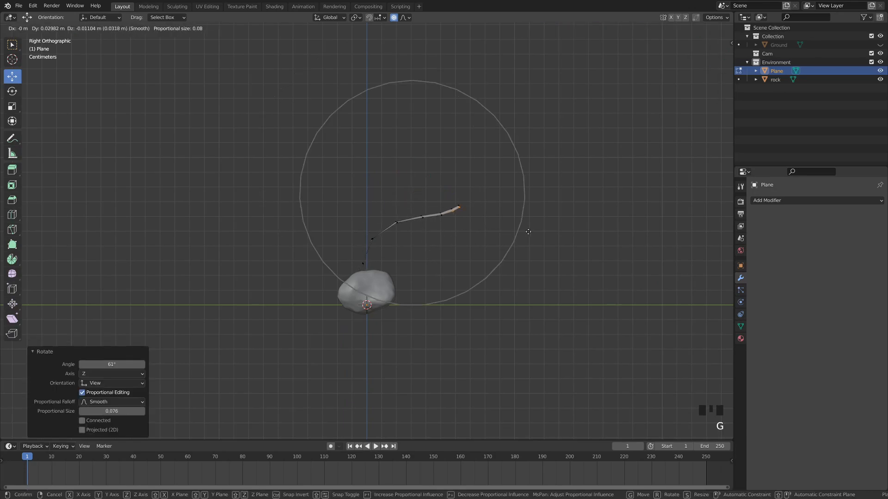
left_click(512, 247)
key("r")
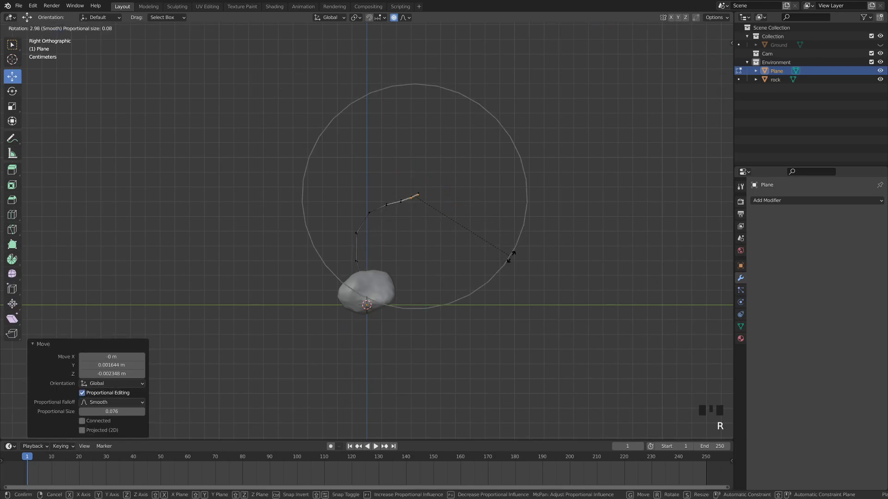
left_click(510, 257)
key("a")
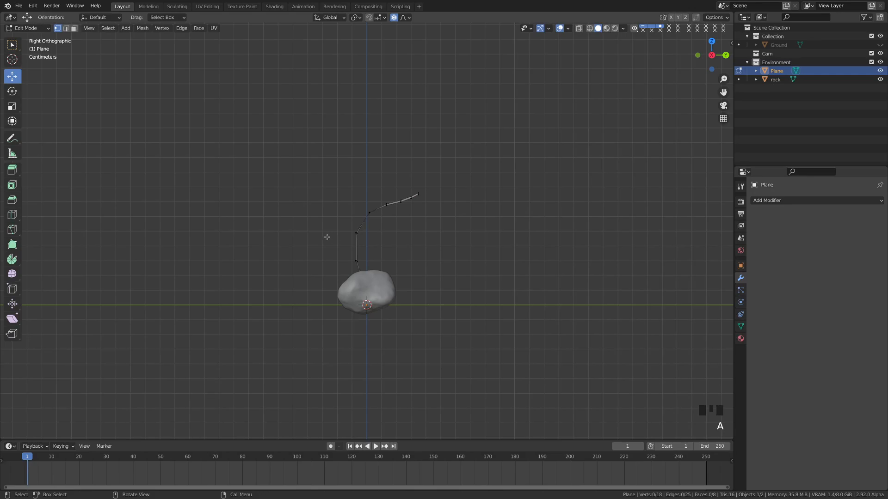
middle_click_drag(348, 225, 314, 203)
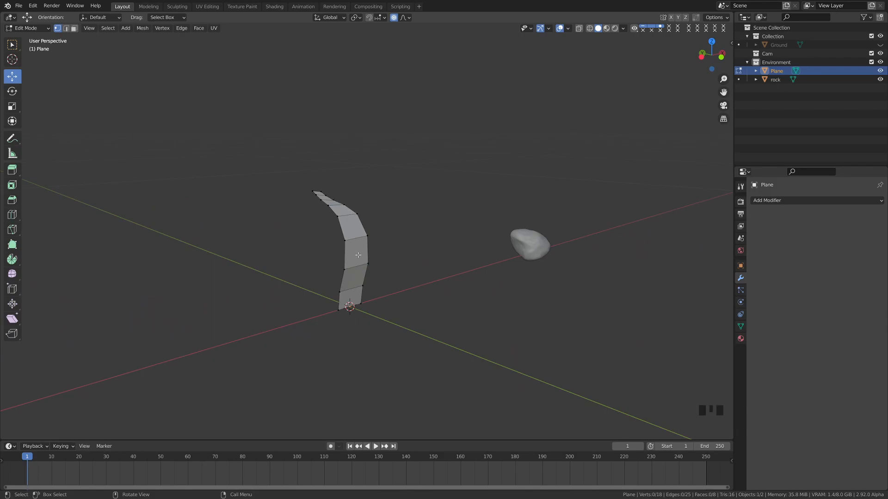
Step: Return to Object Mode and shade the blade smooth
key("Tab")
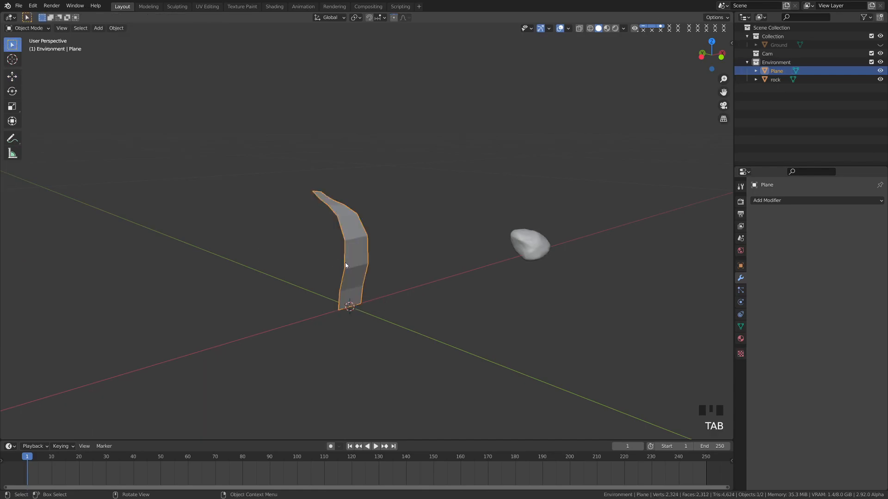
right_click(350, 254)
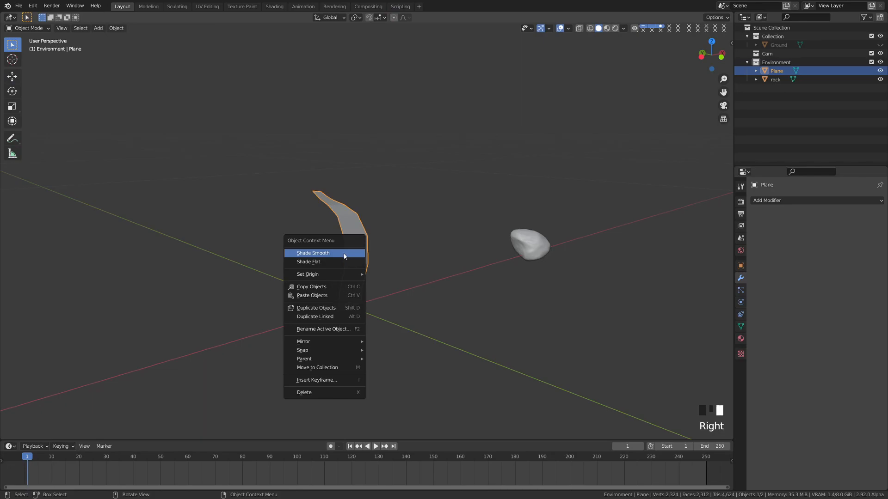
left_click(345, 254)
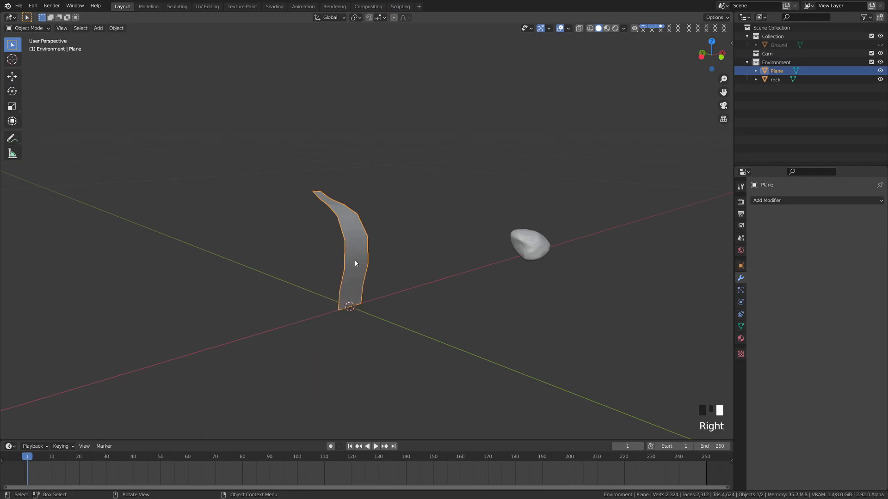
Step: Duplicate the blade, turn the copy in top view to face along X, shift it slightly, and tilt it about 34° in front view
key("KP_7")
key("shift+d")
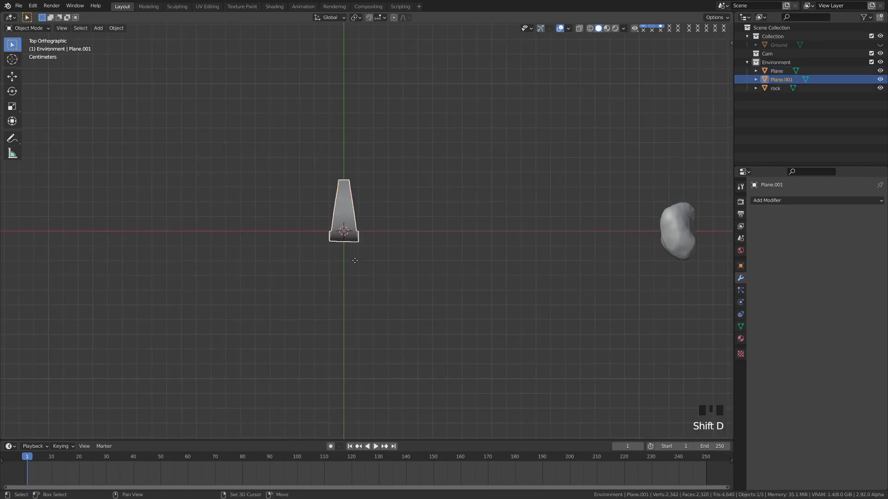
right_click(422, 248)
key("r")
left_click(356, 307)
key("g")
left_click(351, 251)
key("KP_1")
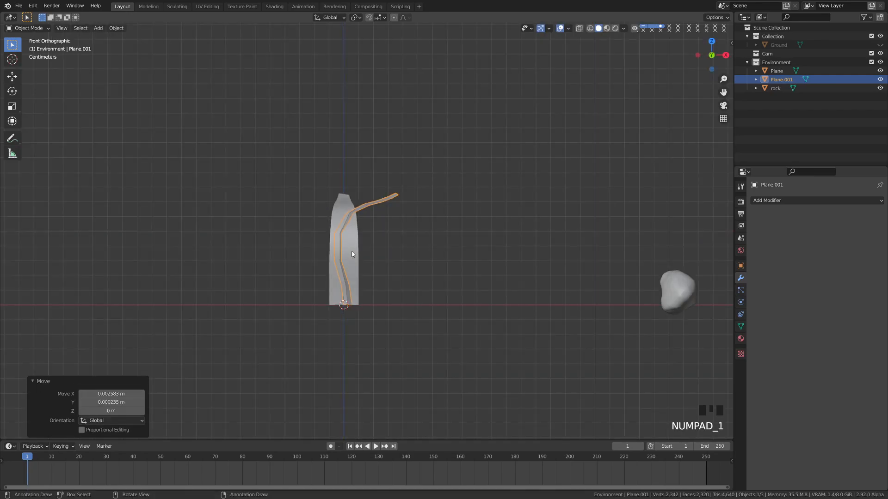
key("r")
left_click(411, 256)
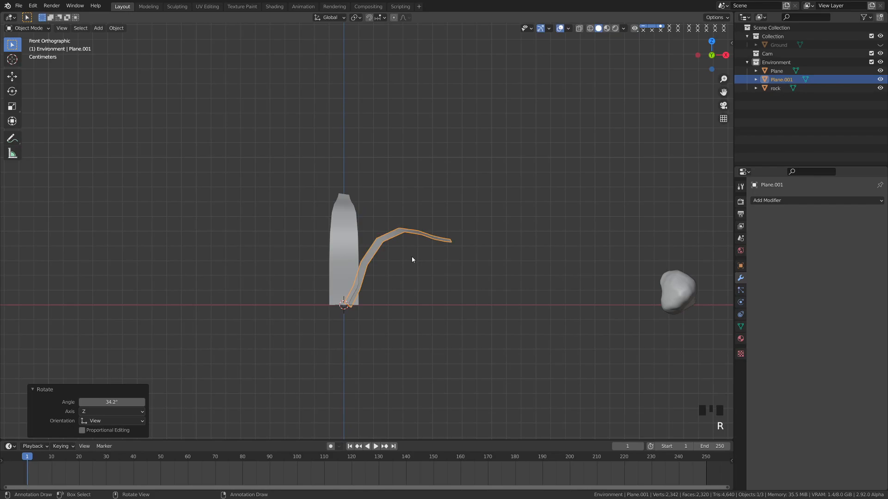
Step: Duplicate the tilted blade, turn and reposition the copy around the base in top view, and tilt and rescale it in front view
key("KP_7")
key("shift+d")
key("r")
key("g")
key("KP_1")
key("r")
key("s")
Step: Add a third blade copy, turn it toward negative Y in top view, and tilt it about 13.7° in side view
key("KP_7")
key("shift+d")
key("r")
key("KP_3")
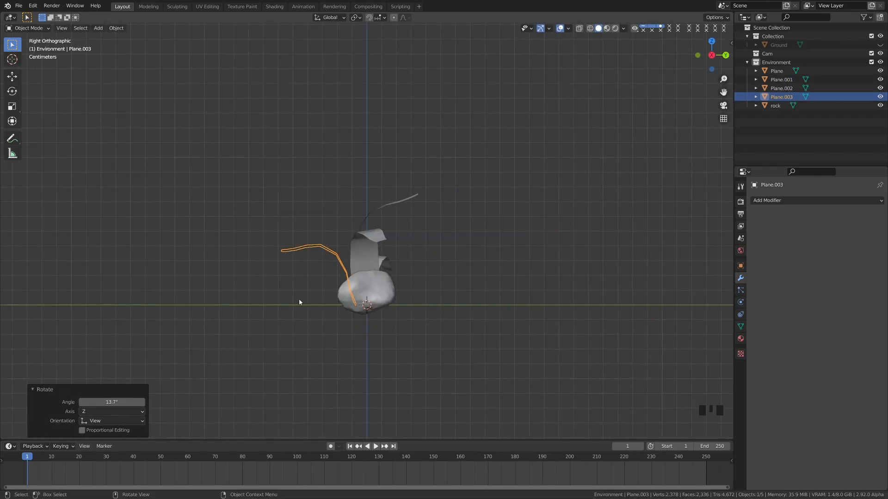
Step: Duplicate two more blades, rotate them to fill out the clump around the base, and adjust their scale
key("KP_7")
key("shift+d")
key("r")
left_click(367, 231)
key("shift+d")
key("KP_3")
key("s")
Step: Select all six blades without the rock and join them into one object
middle_click_drag(417, 220, 325, 272)
left_click(333, 280)
left_click_drag(251, 198, 423, 268)
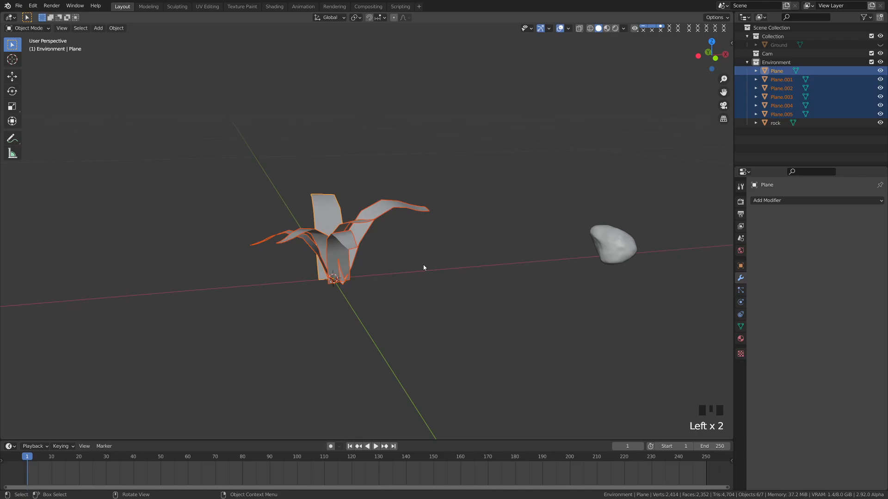
key("ctrl+j")
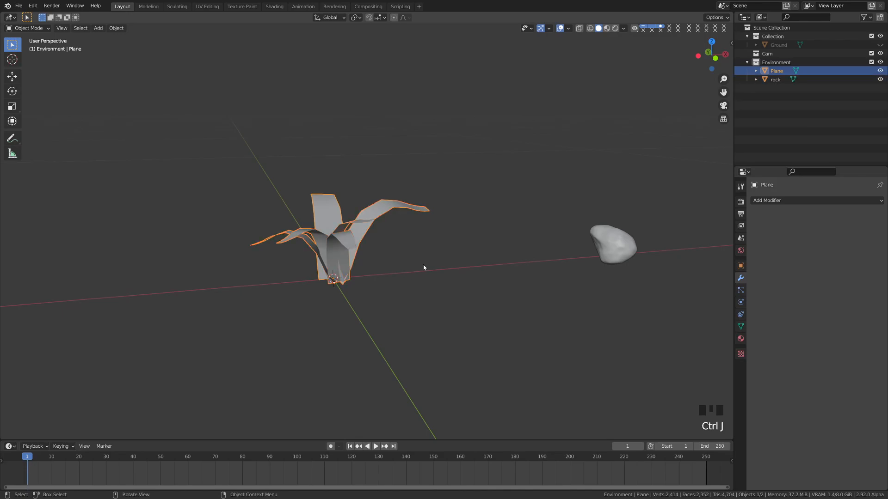
Step: Rename the joined blades object as grass and view it from the side
double_click(777, 71)
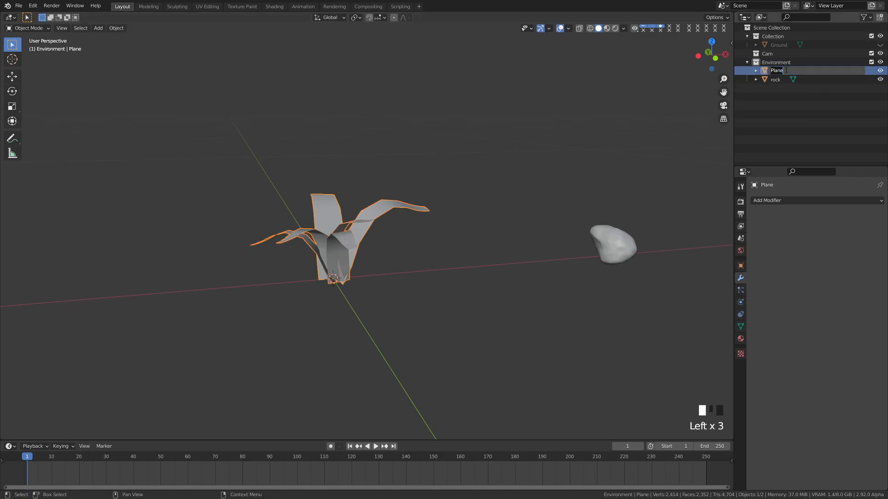
type("grass")
key("Return")
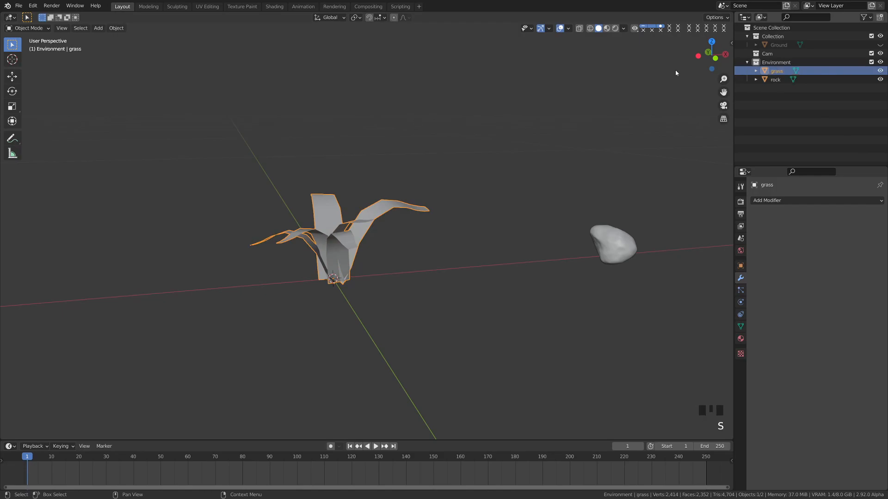
key("KP_3")
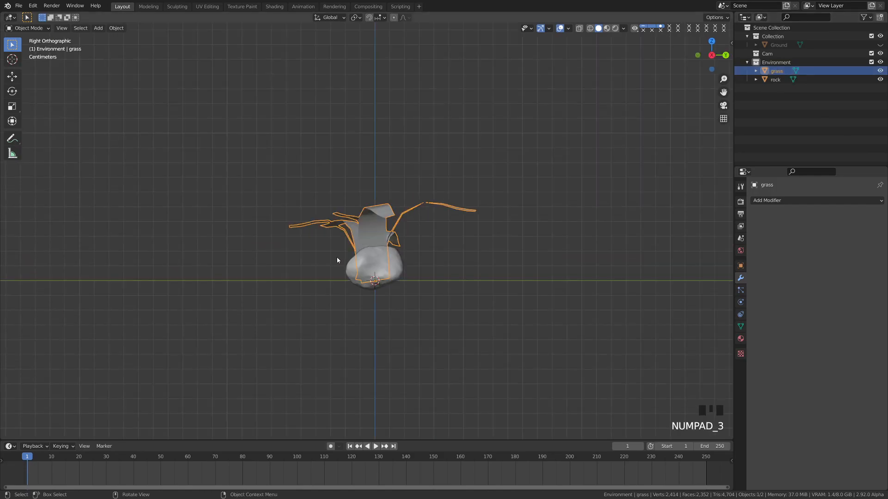
Step: Move the grass clump toward positive X, past the rock, and save the file
key("KP_1")
scroll(346, 260, "down", 3)
key("g")
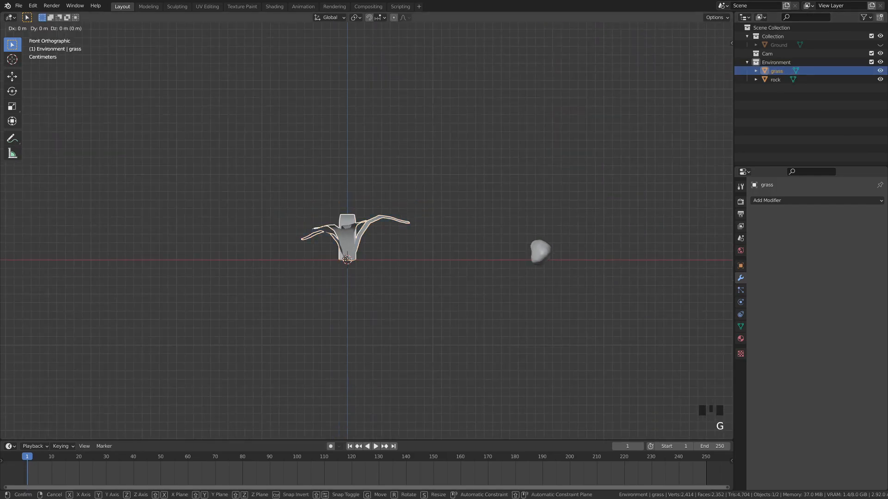
left_click(596, 264)
key("alt+a")
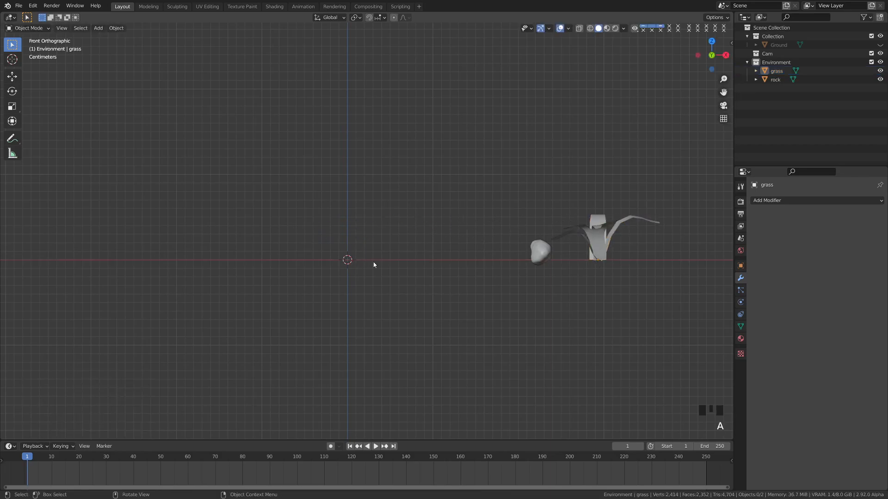
scroll(344, 252, "up", 3)
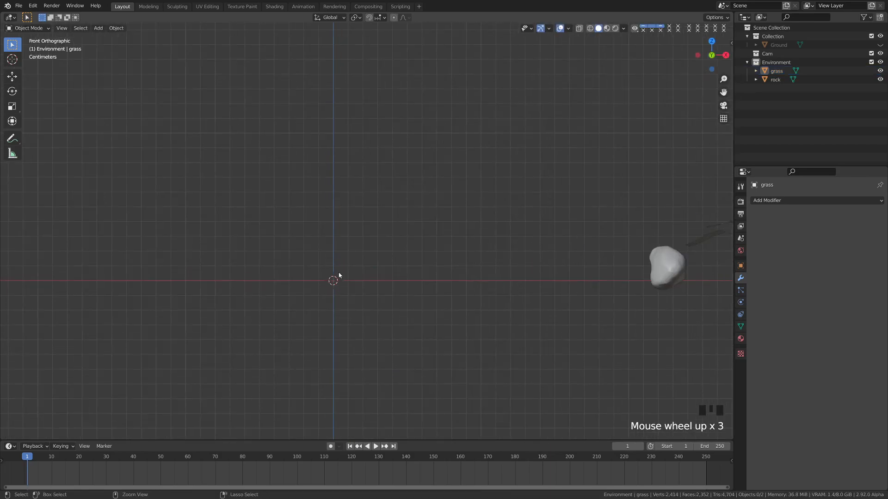
key("ctrl+s")
Step: Add a cube at the origin, start editing its mesh and turn off proportional editing
key("shift+a")
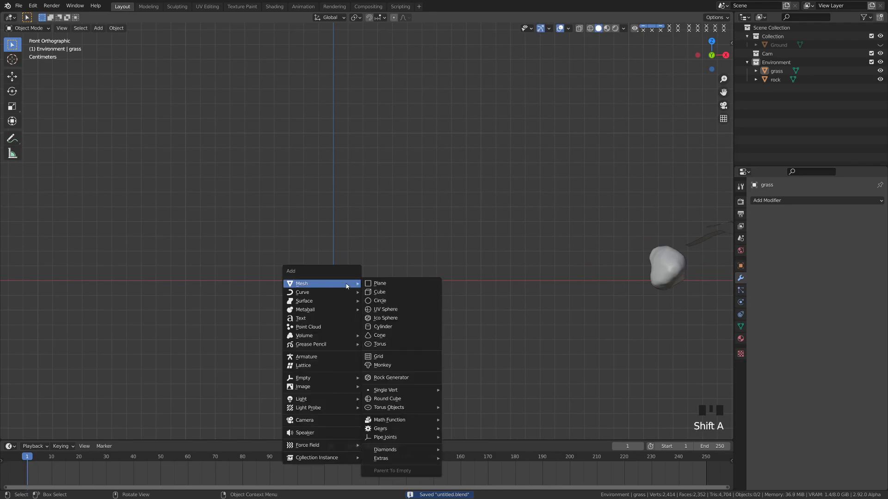
left_click(388, 295)
scroll(387, 296, "down", 3)
key("Tab")
scroll(391, 295, "down", 6)
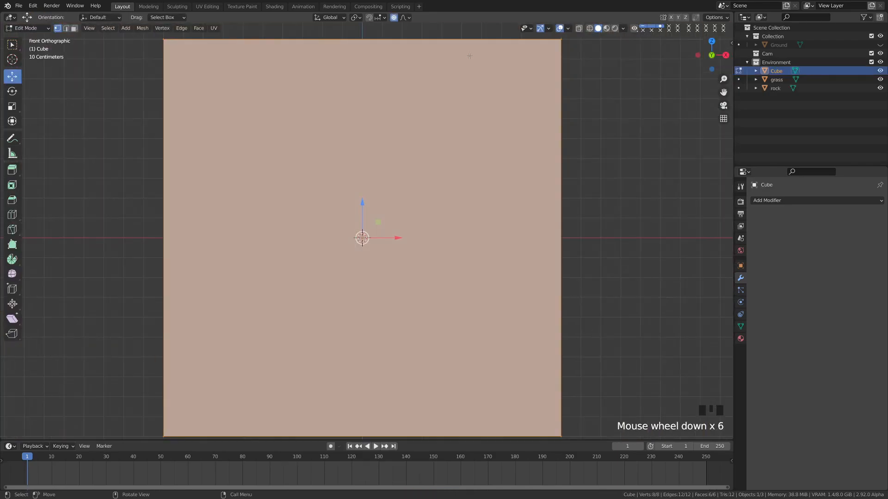
left_click(394, 18)
Step: Scale the whole cube mesh uniformly by about 0.053 and again by about 0.092
key("s")
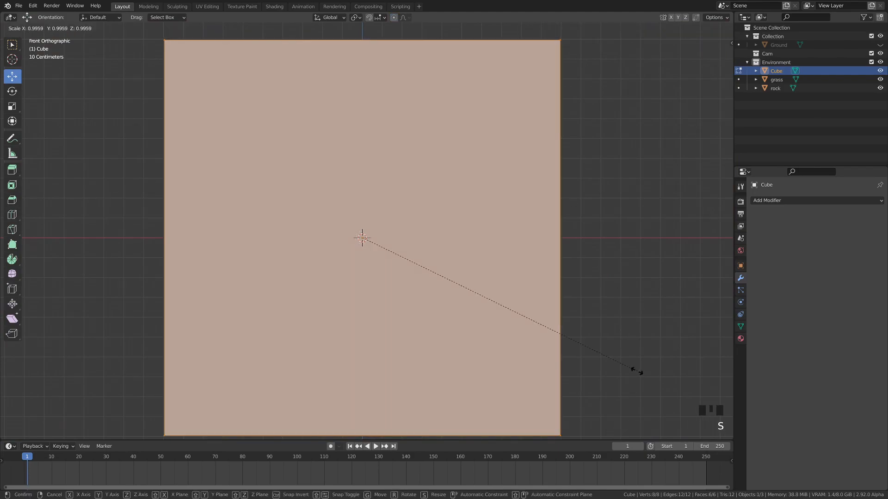
left_click(380, 251)
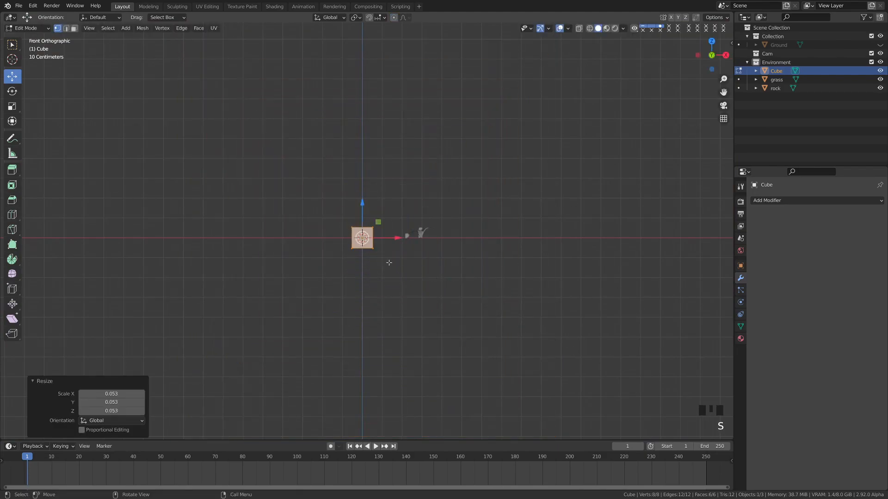
scroll(416, 286, "up", 9)
key("s")
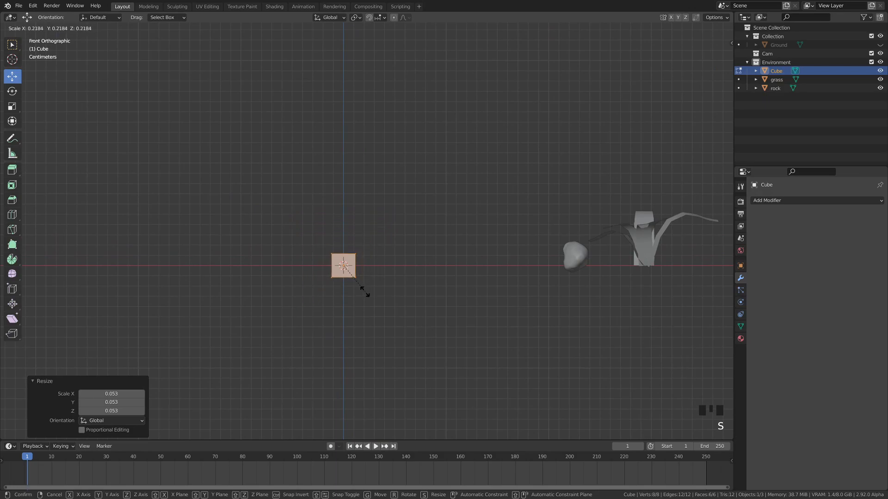
left_click(350, 276)
scroll(343, 280, "up", 5)
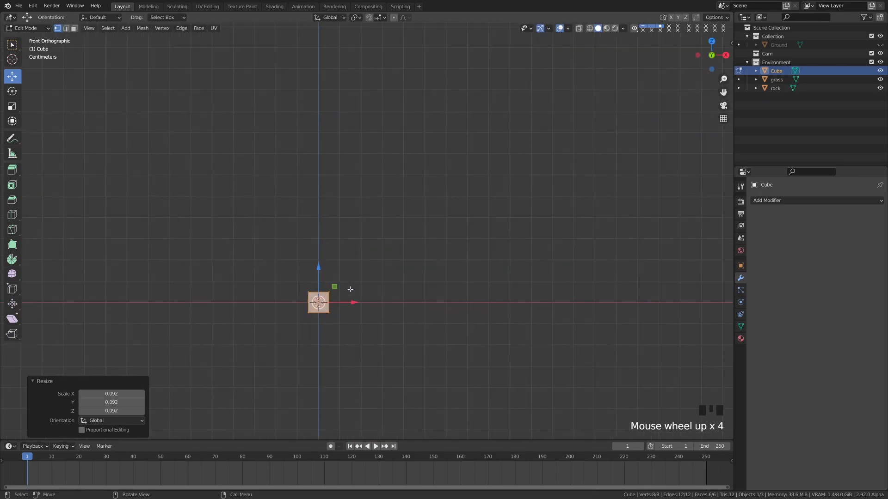
Step: Show the cube in see-through wireframe and raise its upper vertices along Z to form a tall post standing at the origin
mouse_move(309, 285)
left_mouse_down()
mouse_move(311, 271)
mouse_move(345, 306)
left_mouse_up()
key("Tab")
key("a")
key("z")
left_click_drag(273, 284, 350, 299)
left_click_drag(308, 263, 331, 158)
Step: Cut four evenly spaced horizontal edge loops through the post and deselect everything
key("a")
key("ctrl+r")
scroll(325, 247, "up", 1)
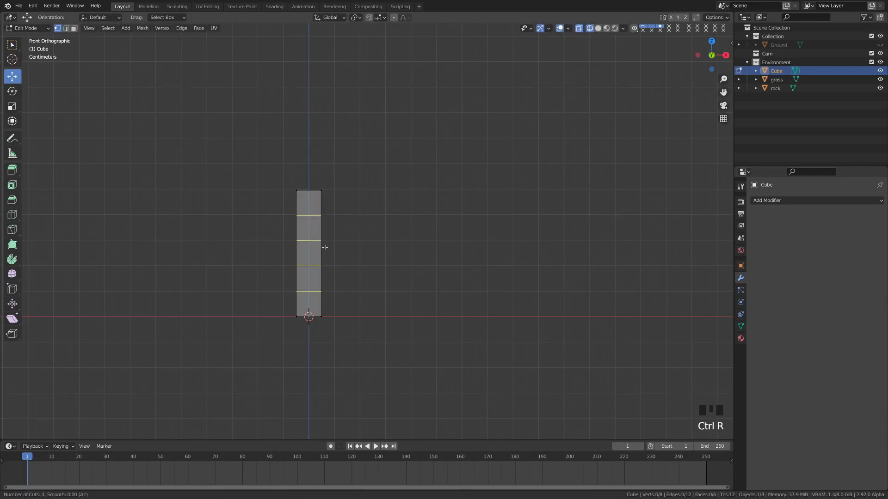
left_click(324, 247)
right_click(325, 247)
key("a")
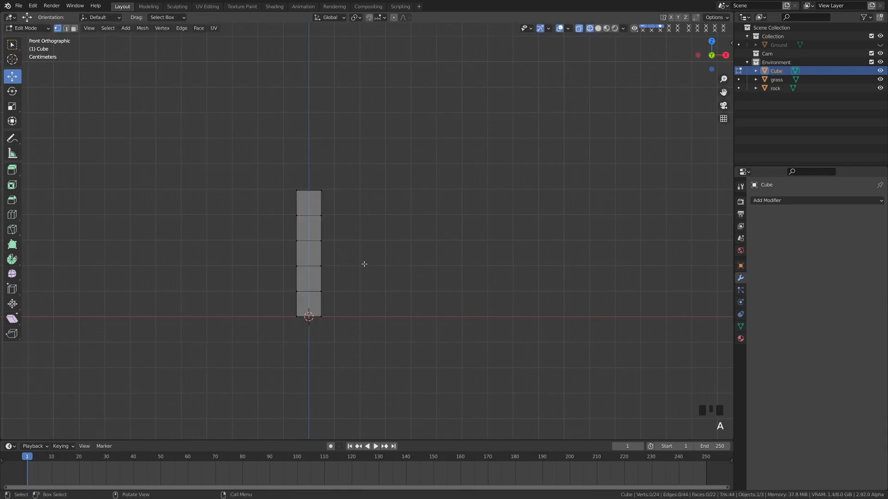
Step: Offset the lowest inner loop of the post toward negative X and shift the third inner loop out of line
left_click_drag(280, 273, 357, 302)
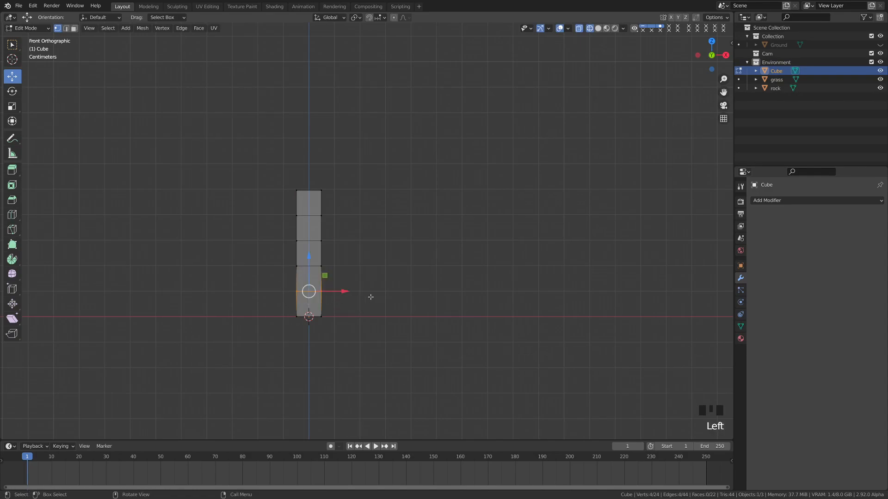
key("r")
left_click(362, 297)
left_click_drag(286, 233, 352, 249)
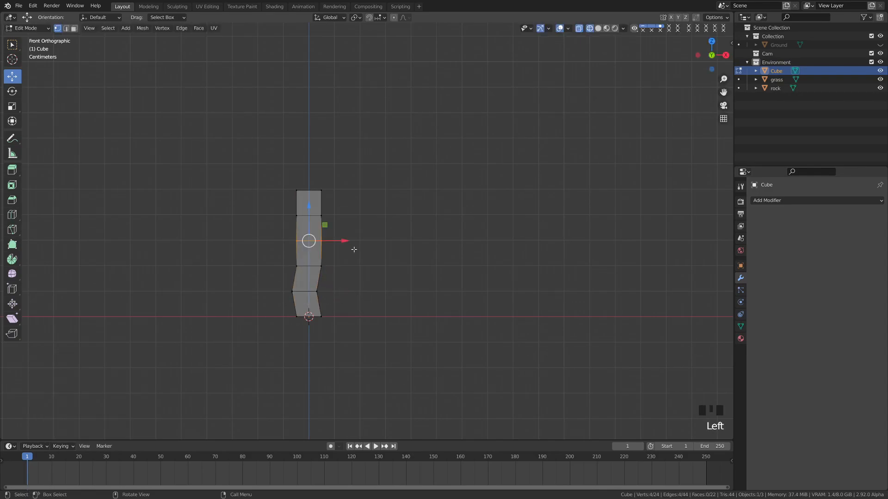
key("g")
left_click(394, 263)
Step: Lower the post's upper loops, rotate the top segment by about -7.48° and reposition it to continue the bend
left_click_drag(270, 176, 345, 248)
key("g")
left_click(396, 268)
left_click_drag(262, 187, 329, 225)
key("r")
left_click(406, 236)
key("g")
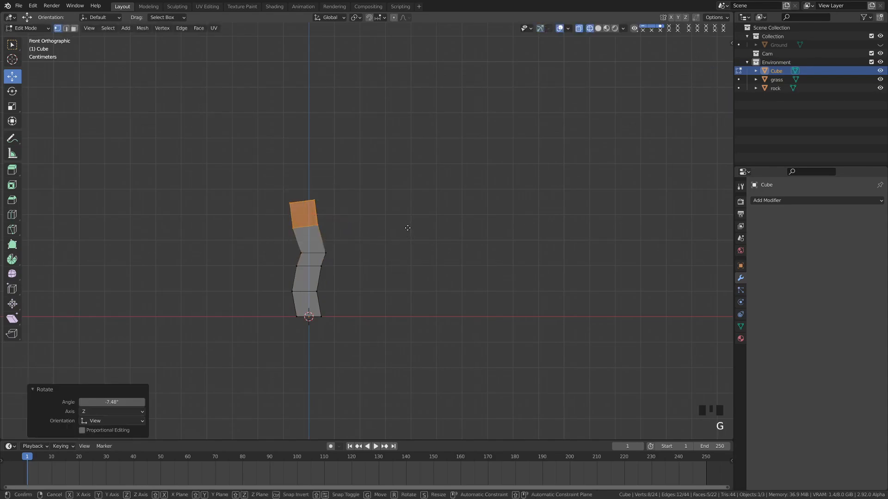
left_click(402, 236)
Step: Finish editing the bent post, deselect it and return to solid shading
left_click(381, 291)
middle_click_drag(380, 291, 360, 262, "shift")
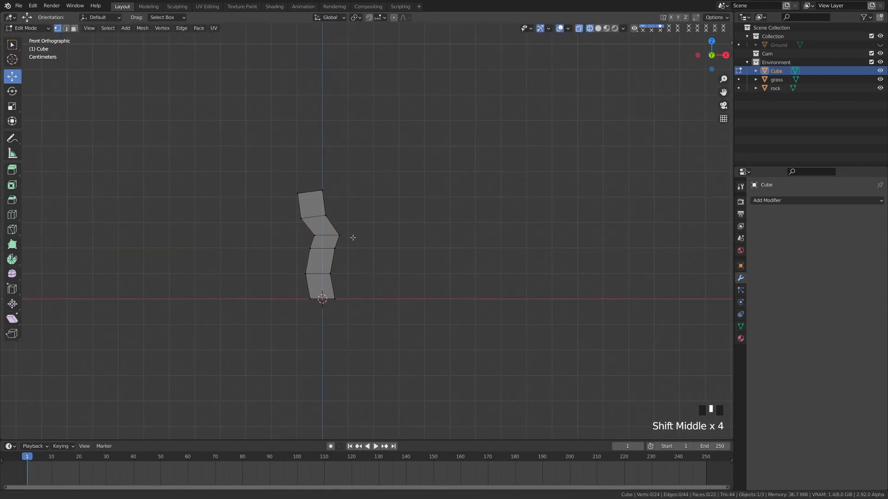
key("Tab")
left_click(290, 267)
key("alt+a")
key("z")
left_click(437, 290)
scroll(389, 294, "down", 2)
mouse_move(389, 294)
middle_mouse_down("shift")
mouse_move(313, 258)
mouse_move(323, 275)
middle_mouse_up("shift")
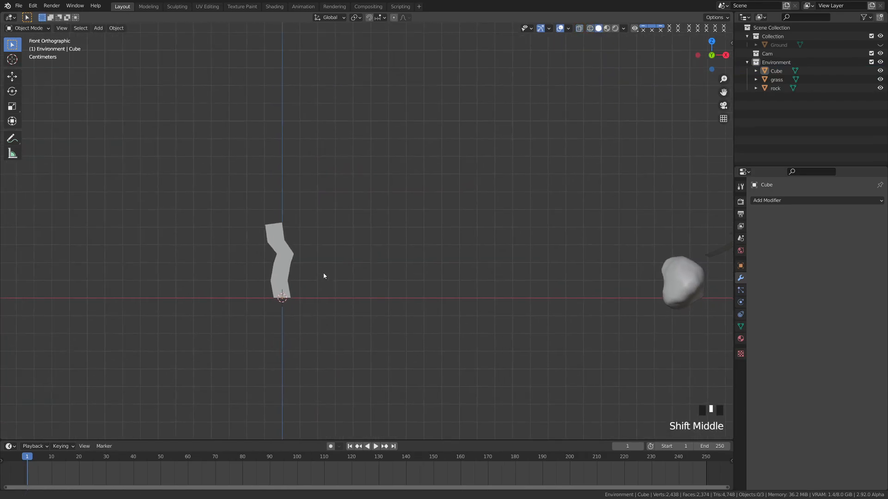
Step: Switch to top view, select the bent post and hide it
key("KP_7")
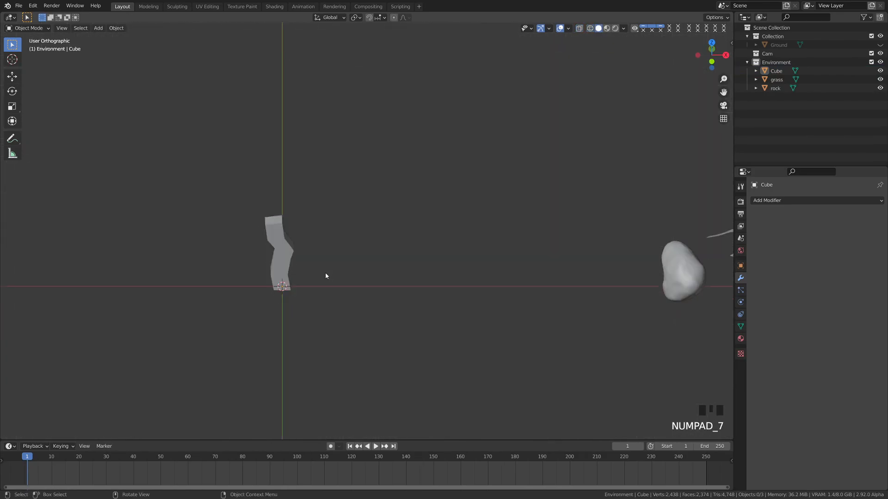
left_click(278, 234)
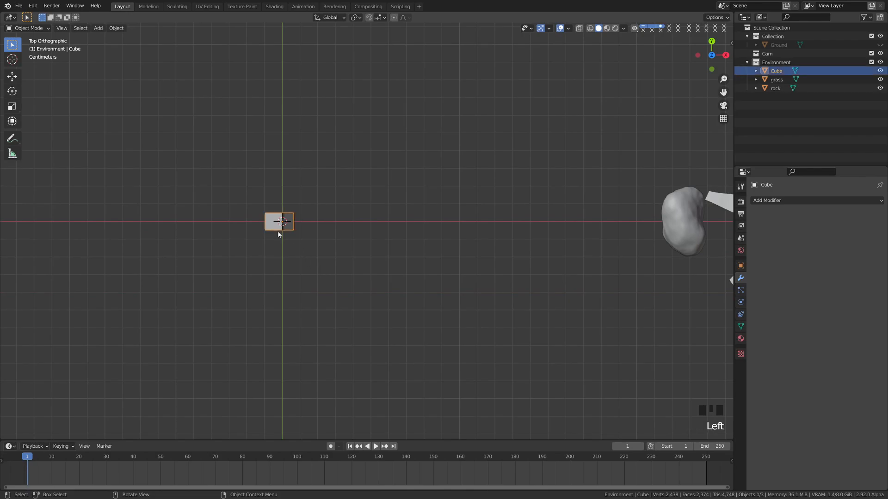
left_click(880, 70)
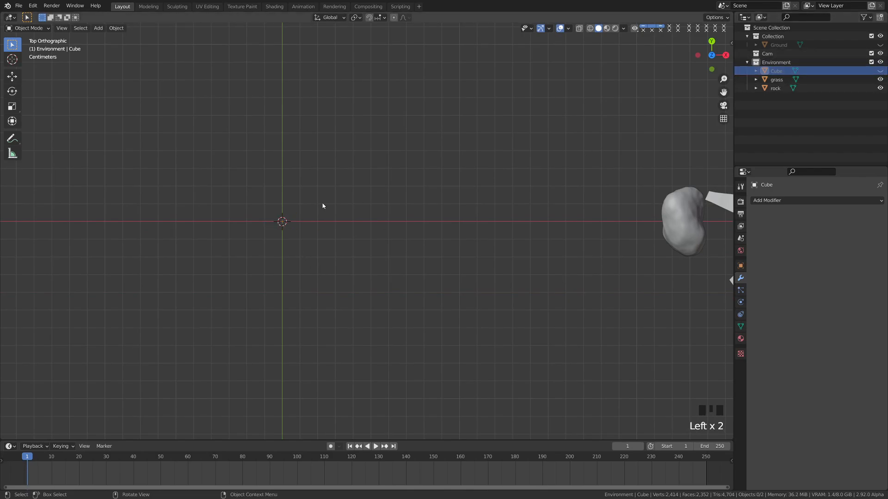
Step: Add a plane at the origin and scale its mesh uniformly by about 0.092 and again by about 0.166
key("shift+a")
left_click(314, 240)
scroll(326, 241, "down", 11)
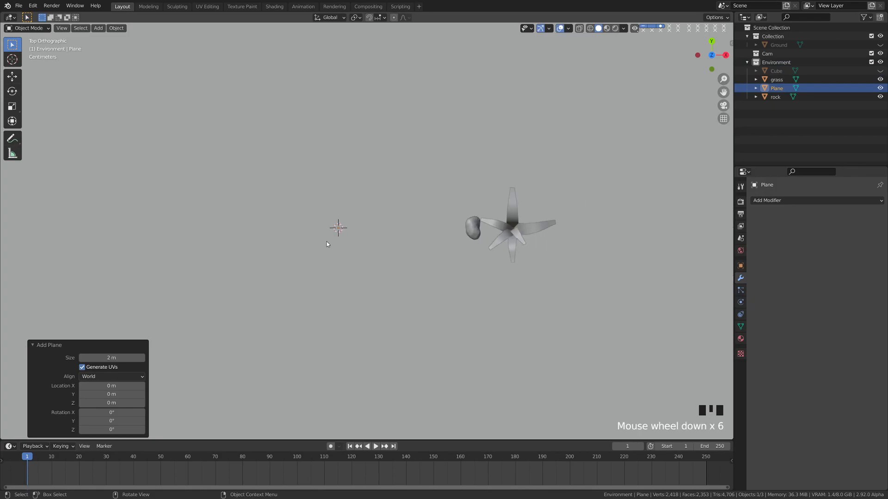
key("Tab")
key("s")
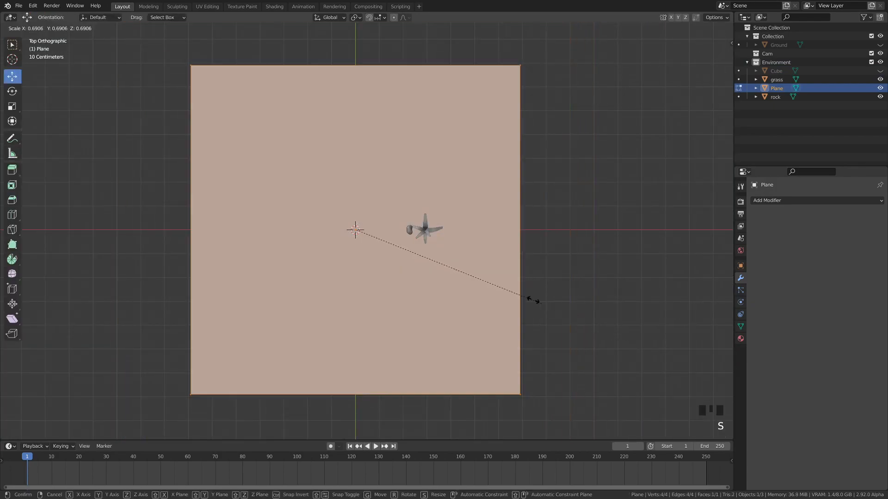
left_click(375, 258)
scroll(375, 250, "up", 7)
key("s")
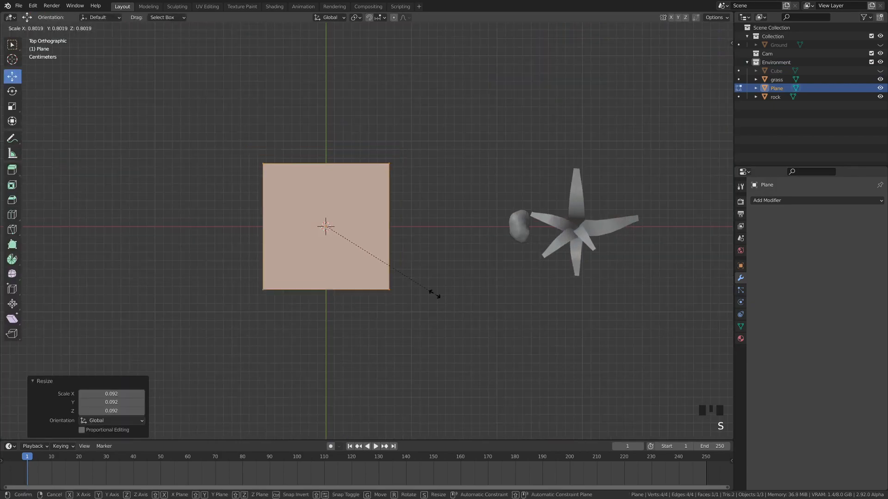
left_click(355, 259)
scroll(363, 231, "up", 6)
middle_click_drag(363, 231, 438, 244, "shift")
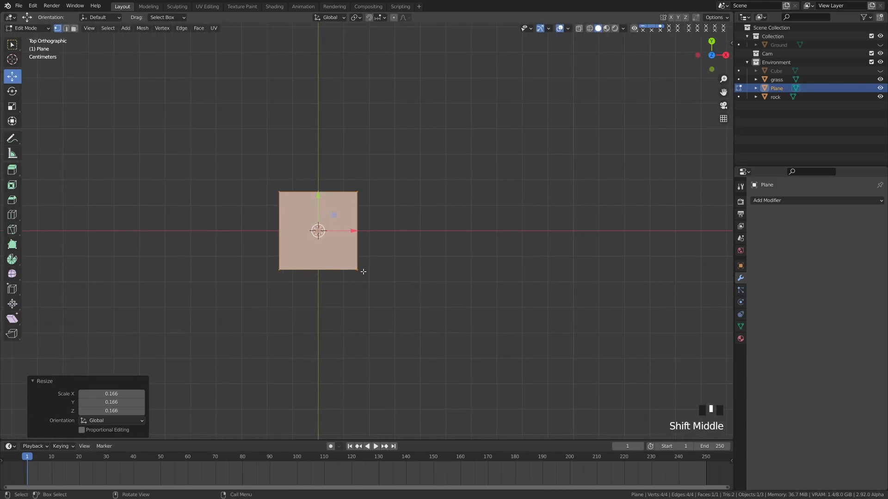
Step: Leave mesh editing and add a Subdivision Surface modifier to the plane
key("Tab")
left_click(804, 200)
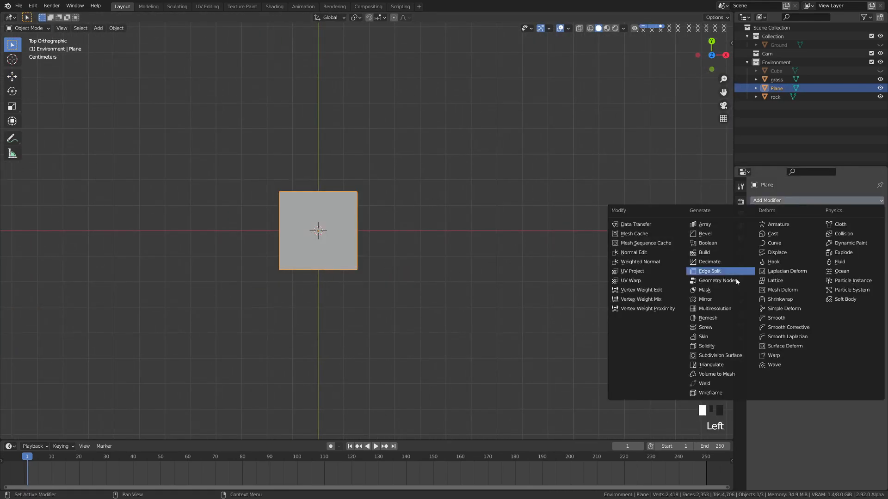
left_click(722, 357)
middle_click_drag(355, 251, 368, 263, "shift")
Step: Move the plane's positive-Y edge outward by about 0.0197 m and widen it to form a tapered shape
key("Tab")
left_click_drag(286, 200, 373, 236)
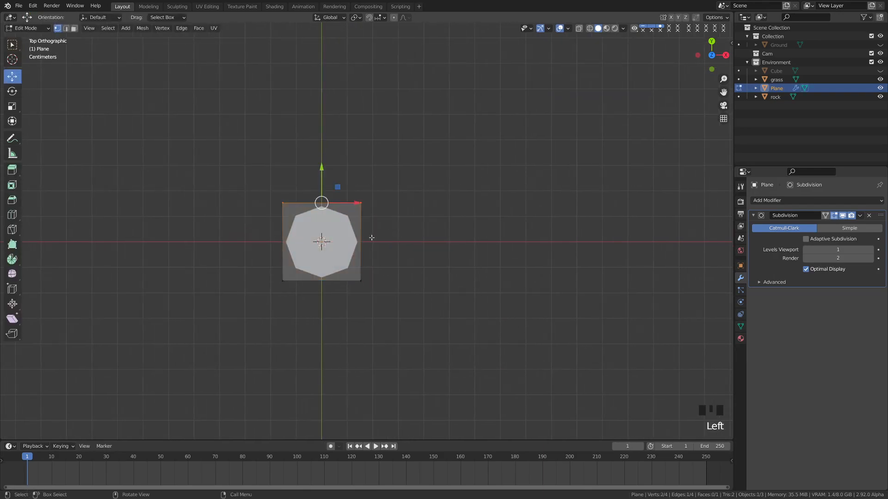
left_click_drag(322, 173, 325, 123)
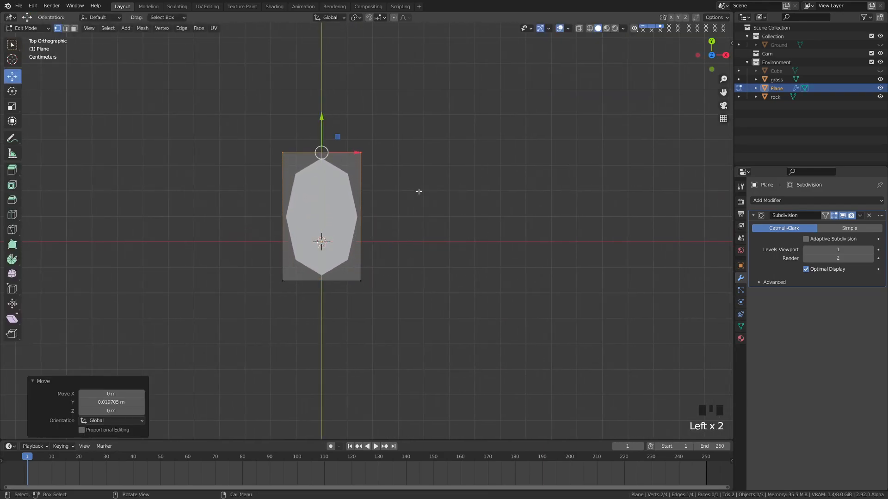
key("s")
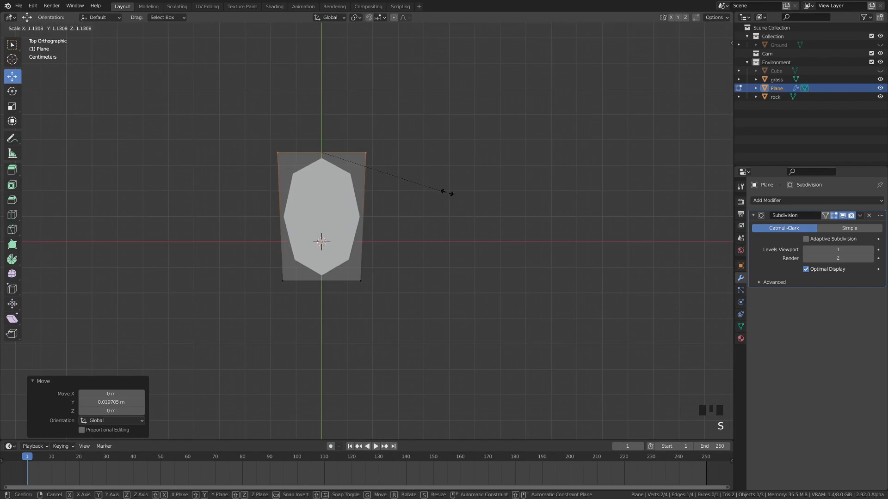
left_click(507, 206)
key("a")
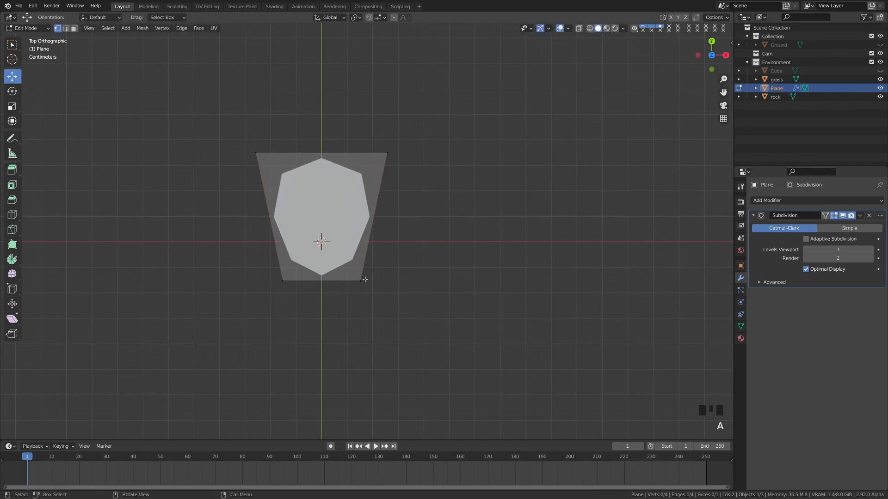
Step: Set the plane's viewport subdivision level to 2, shade it smooth and apply the modifier
left_click(871, 250)
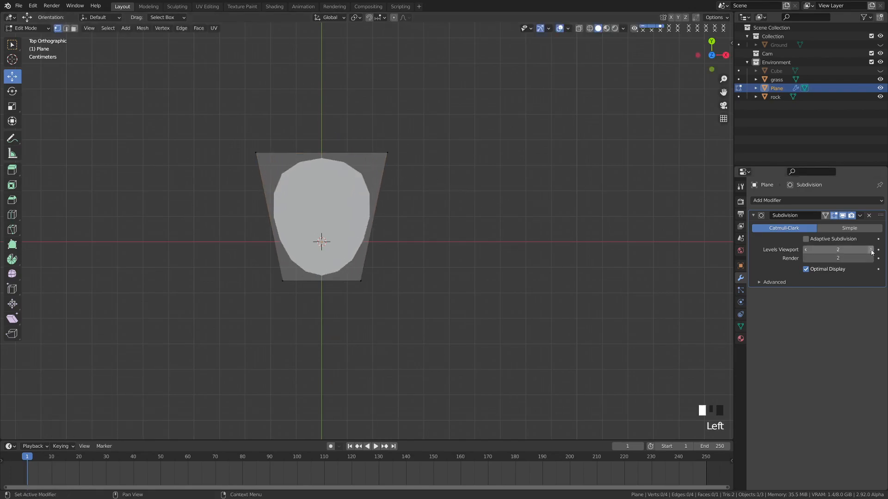
key("Tab")
right_click(323, 211)
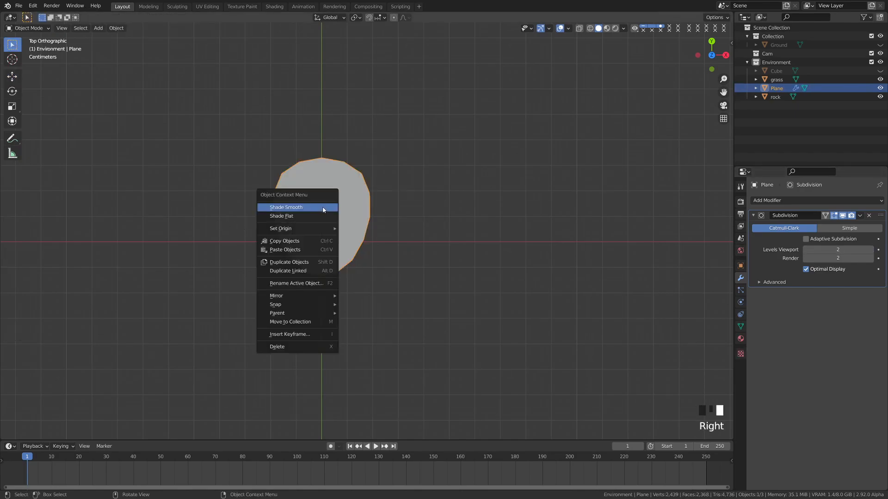
left_click(859, 215)
left_click(842, 228)
Step: Isolate the rounded plane in local view, seen from the right side
middle_click_drag(409, 258, 319, 186)
middle_click_drag(287, 266, 308, 273, "shift")
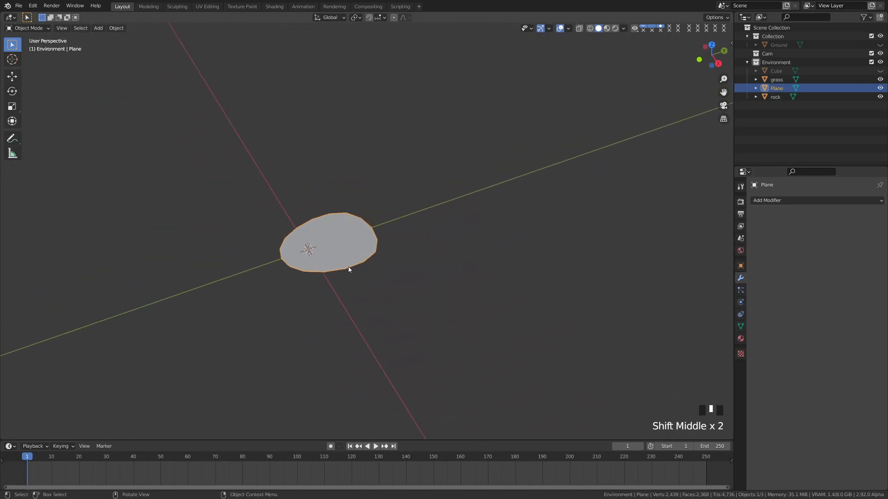
key("KP_3")
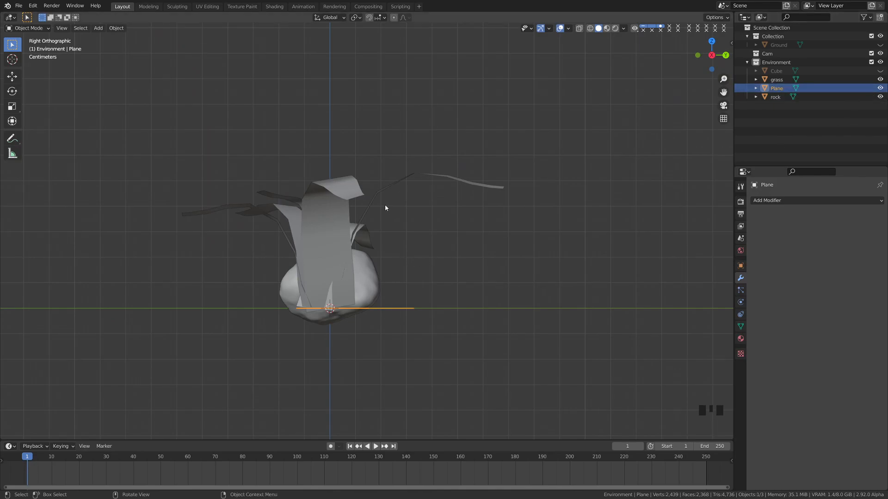
key("KP_Divide")
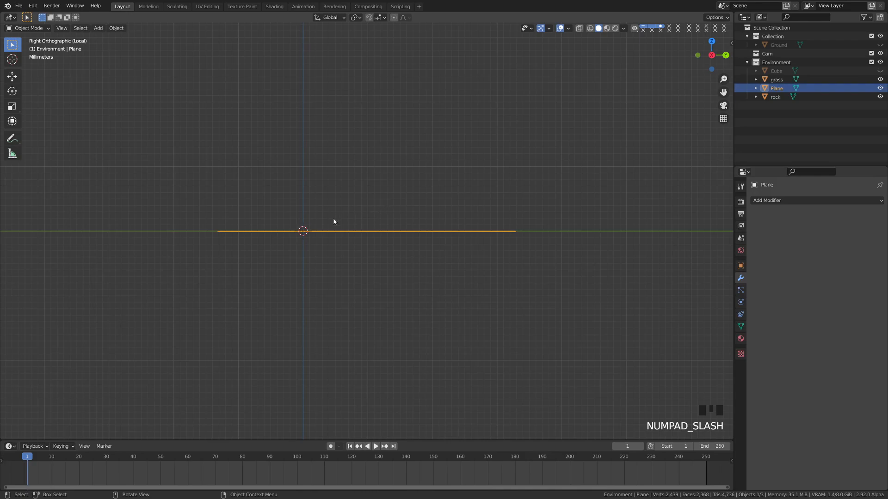
Step: Extrude the plane's entire mesh a few millimetres upward along Z into a thin slab, and leave mesh editing
key("ctrl+Tab")
left_click(394, 216)
key("a")
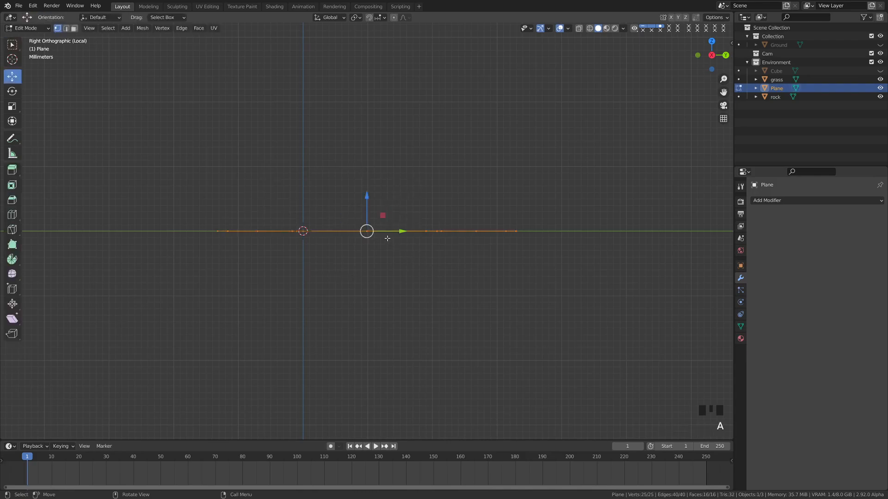
key("e")
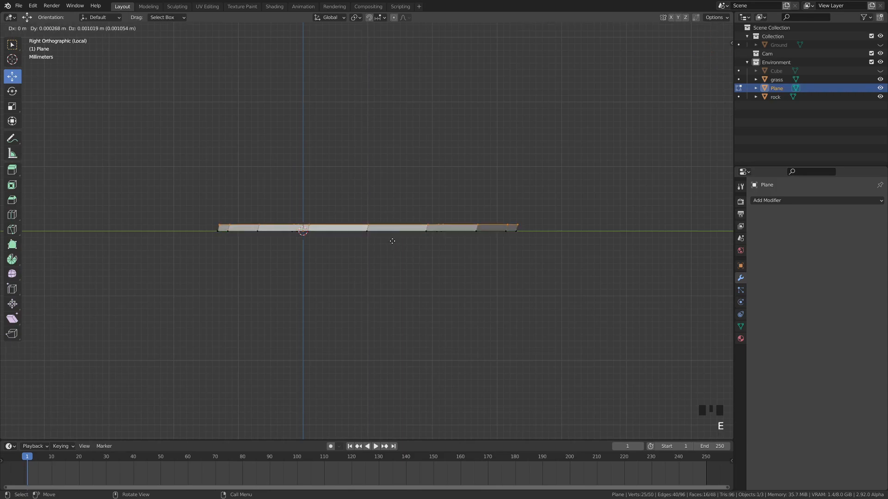
key("z")
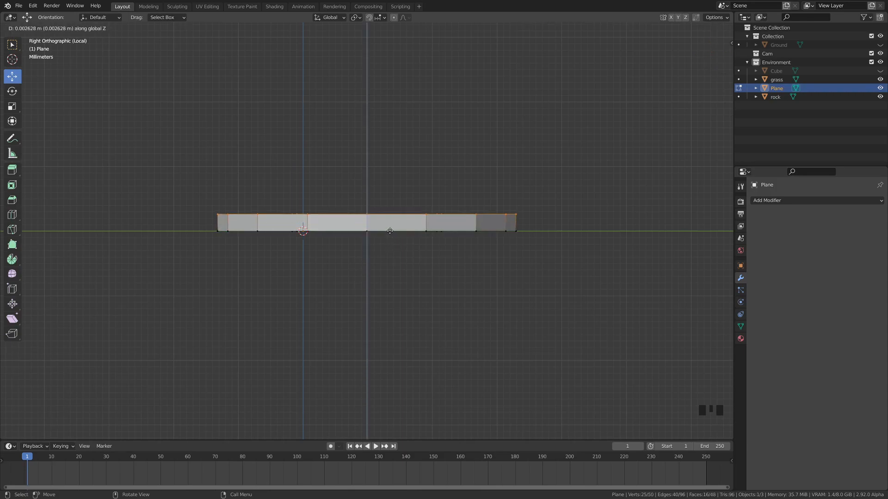
left_click(388, 218)
middle_click_drag(389, 218, 367, 250)
key("Tab")
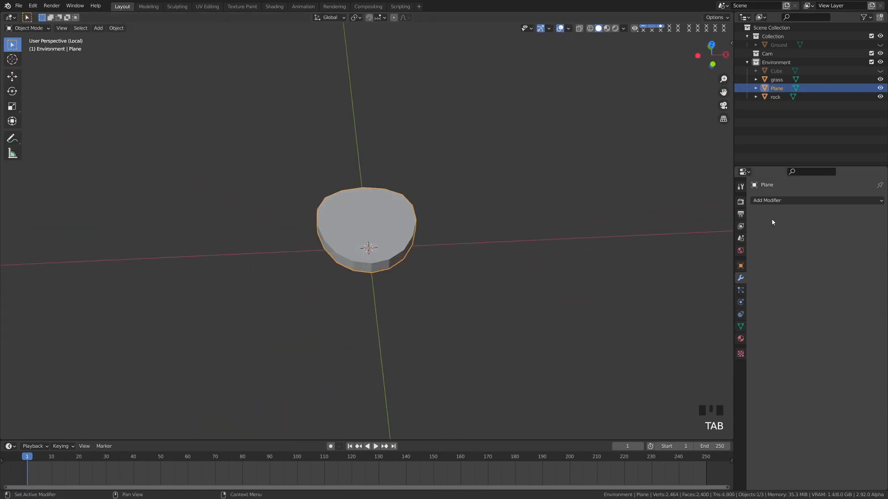
Step: Add a Subdivision Surface modifier to the thickened plane and shade it smooth
left_click(771, 200)
left_click(720, 355)
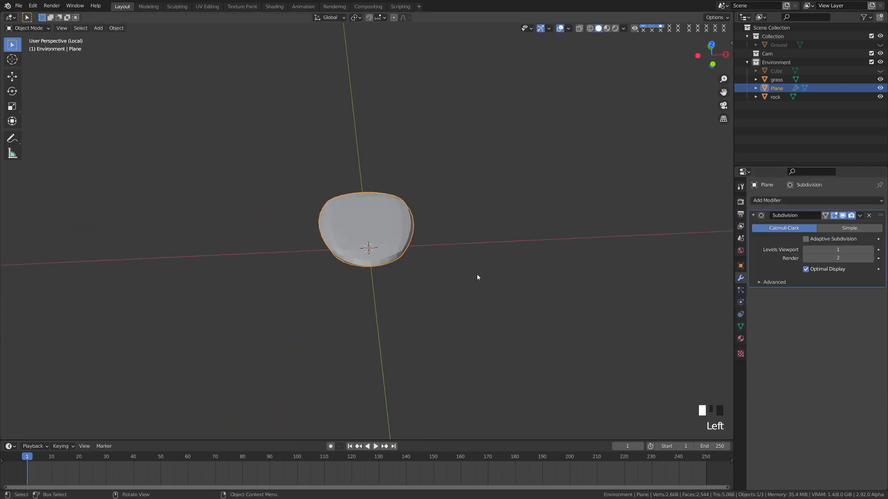
middle_click_drag(477, 276, 414, 271)
right_click(397, 248)
left_click(395, 238)
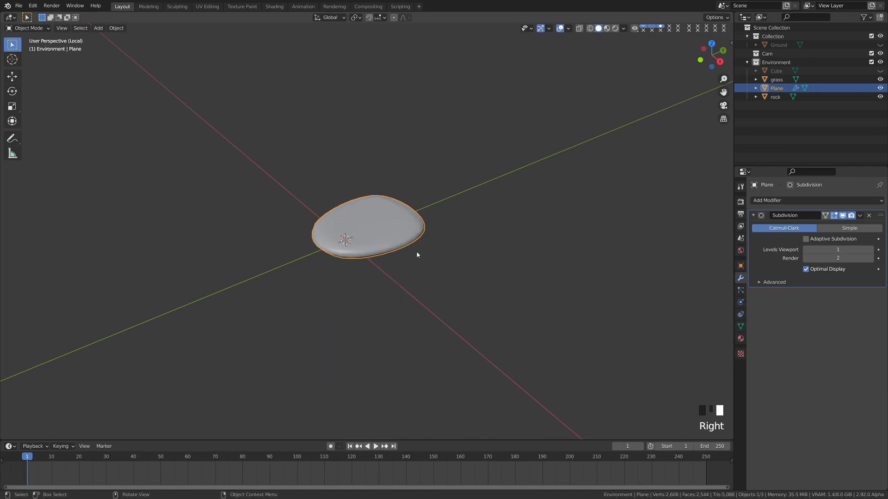
Step: Bend the slab's positive-Y end down by moving its vertices about -0.0032 m in Z, rotating them 22.4° and nudging them into line
key("KP_3")
middle_click_drag(393, 251, 361, 251, "shift")
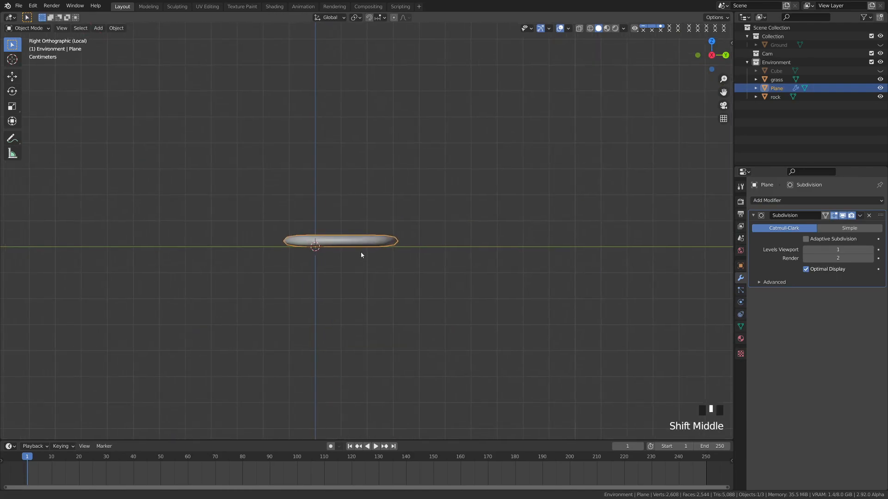
key("Tab")
scroll(364, 263, "up", 2)
key("alt+z")
left_click_drag(353, 215, 465, 292)
key("g")
left_click(461, 302)
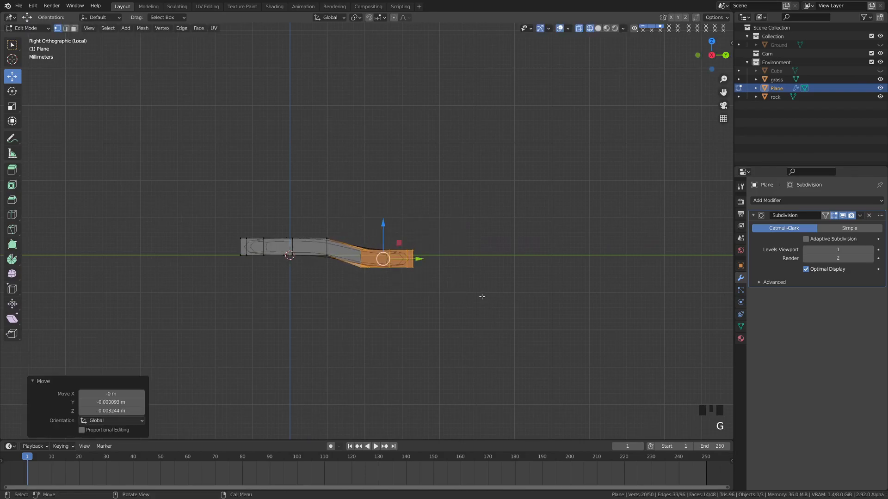
key("r")
left_click(469, 354)
key("g")
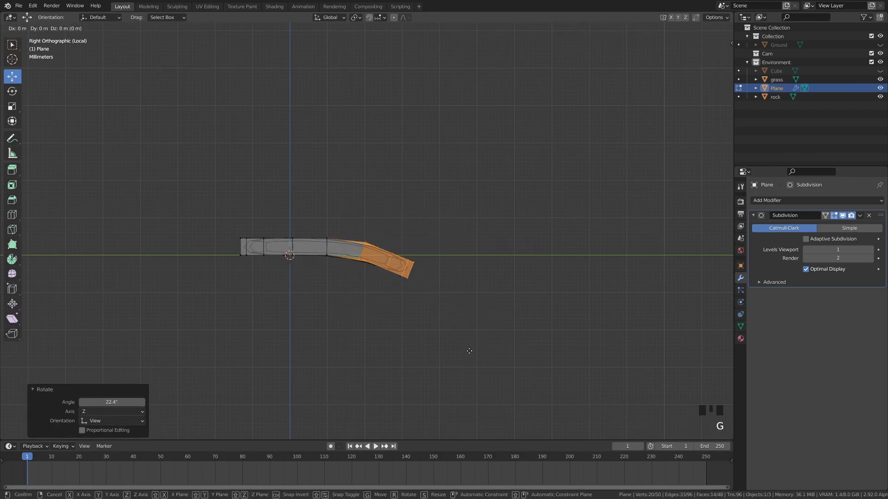
left_click(482, 341)
Step: Rotate the positive-Y half of the slab by about 3.7°, shift it slightly outward, and leave mesh editing
left_click(480, 341)
left_click_drag(311, 214, 462, 328)
key("r")
left_click(469, 338)
key("g")
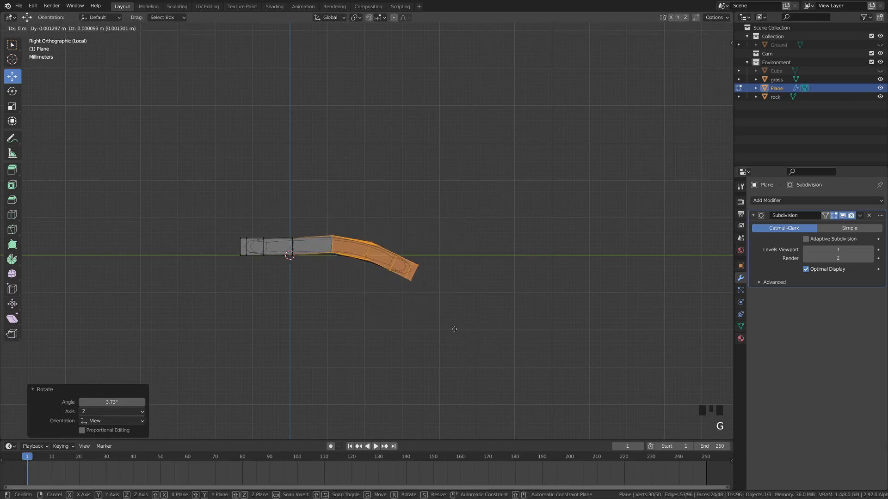
left_click(454, 330)
key("a")
key("Tab")
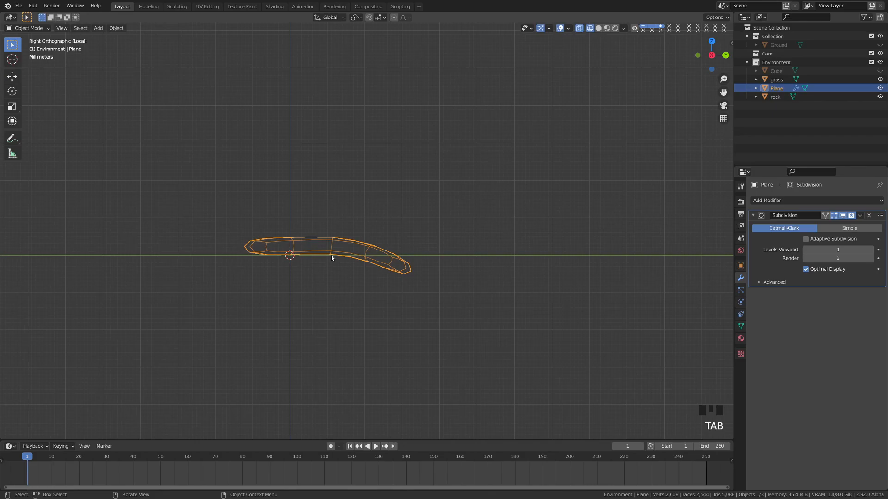
Step: Move the plane's entire mesh about 0.013 m along Y so its narrow end sits at the object's origin
key("KP_7")
key("ctrl+Tab")
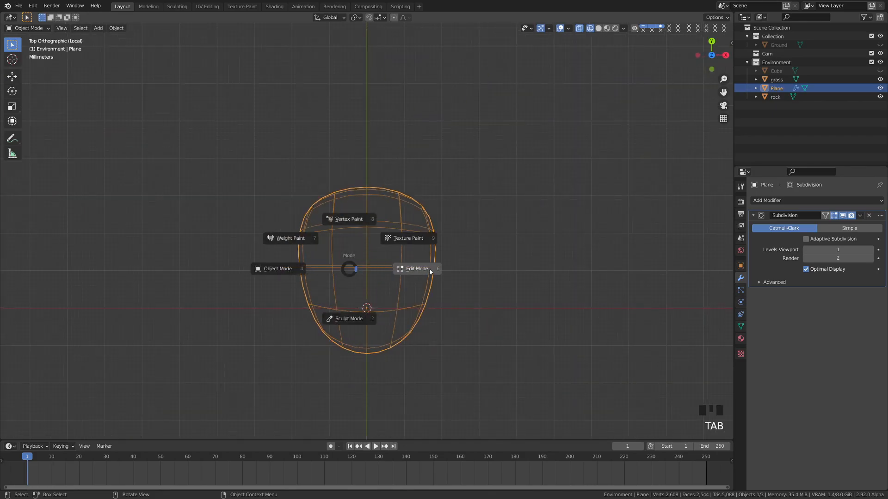
left_click(427, 271)
key("a")
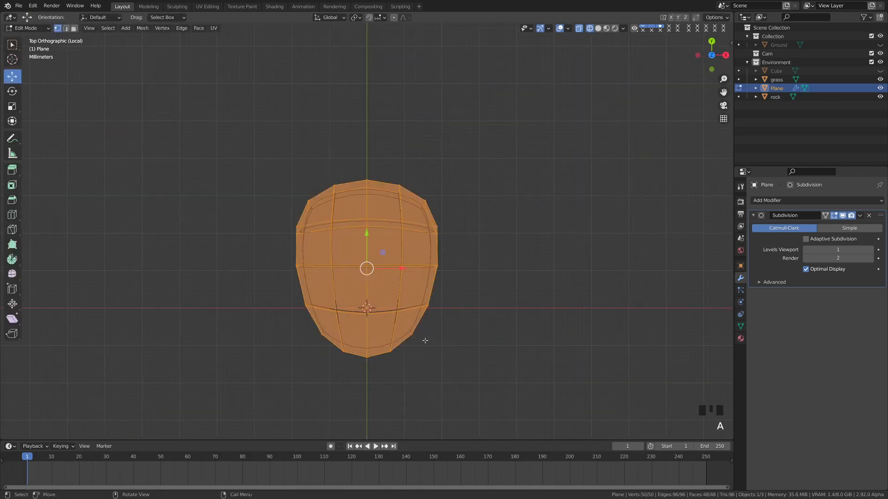
key("g")
key("z")
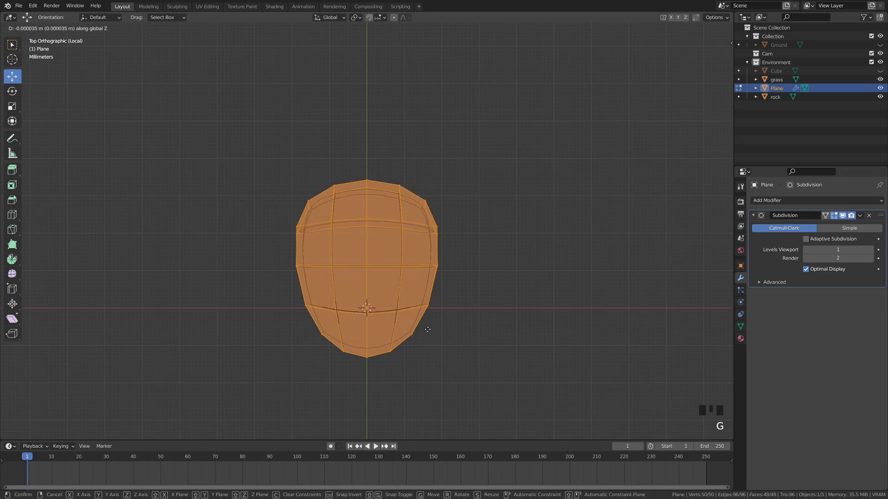
key("y")
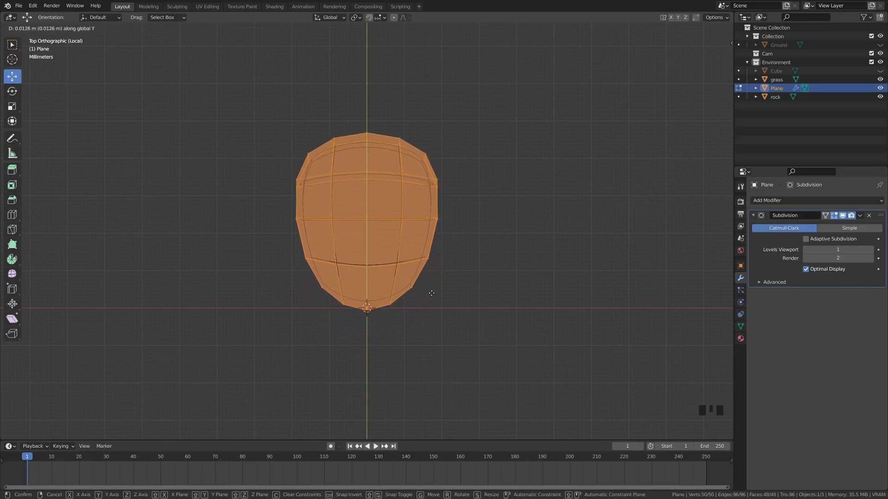
left_click(430, 292)
key("alt+a")
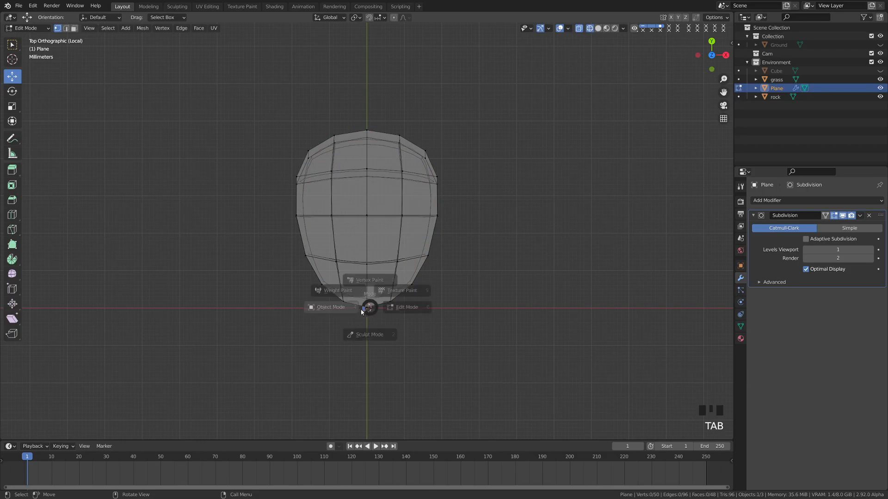
key("r")
right_click(425, 262)
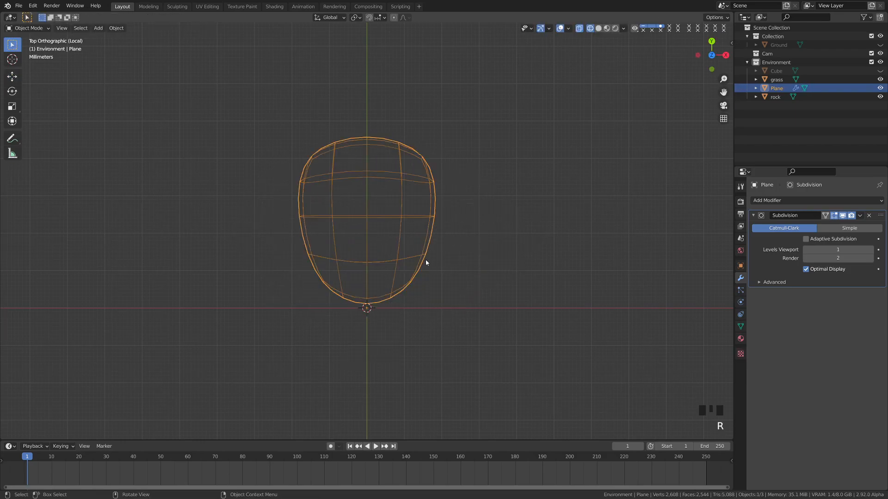
Step: Unhide the bent post, switch to solid shading and leave local view
left_click(425, 263)
left_click(879, 70)
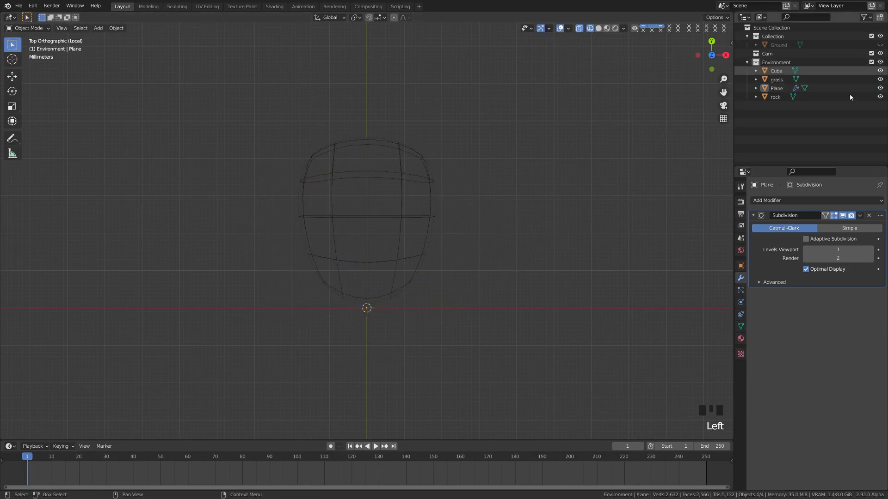
key("z")
left_click(484, 301)
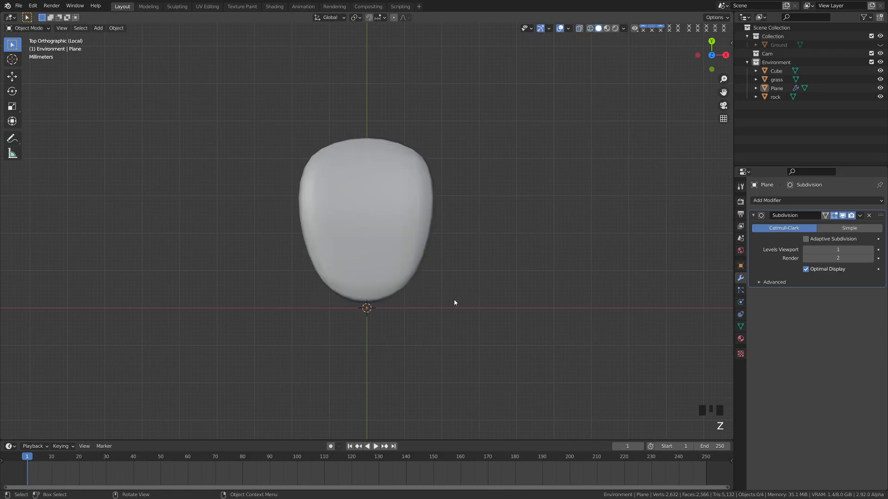
key("KP_Divide")
middle_click_drag(452, 303, 378, 270)
Step: Raise the leaf-shaped plane 0.040393 m in Z onto the post's top, and shift it -0.004213 m in X and 0.001087 m in Y
left_click(368, 279)
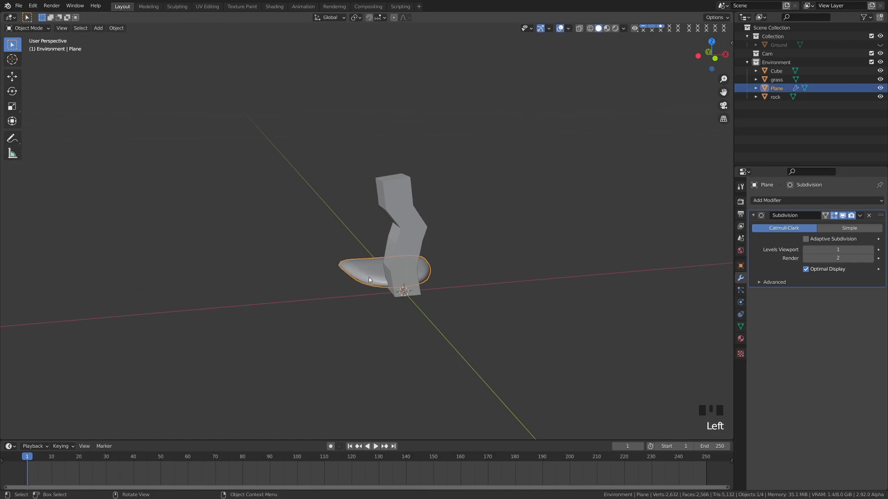
key("g")
key("z")
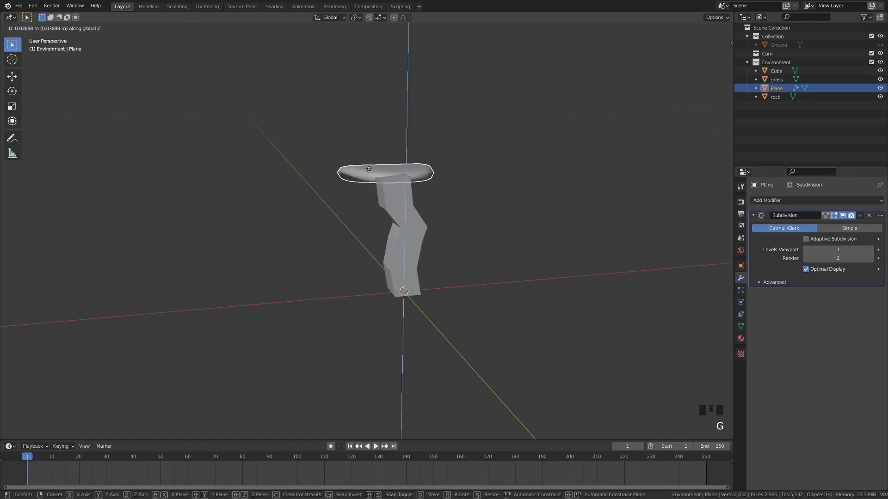
left_click(369, 170)
key("KP_7")
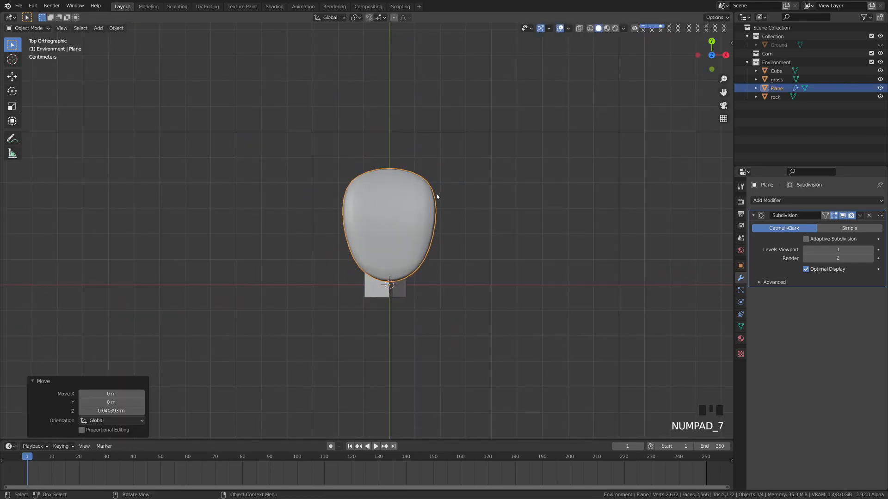
key("g")
left_click(405, 255)
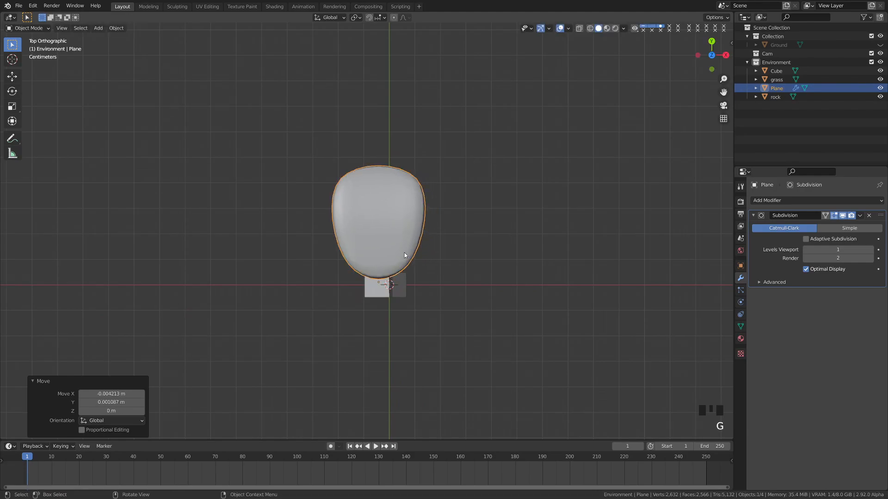
Step: Duplicate the leaf three times, rotating the first copy 104°, and arrange the copies in a fan around the post's top
key("shift+d")
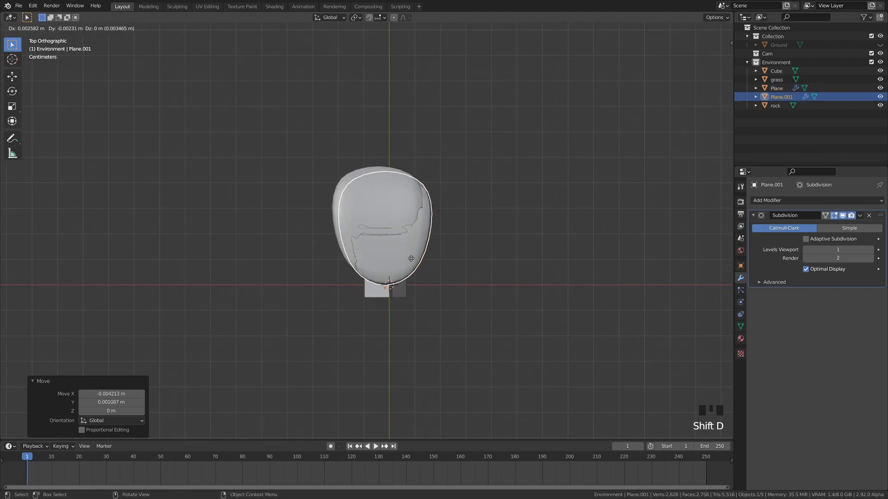
key("r")
key("shift+d")
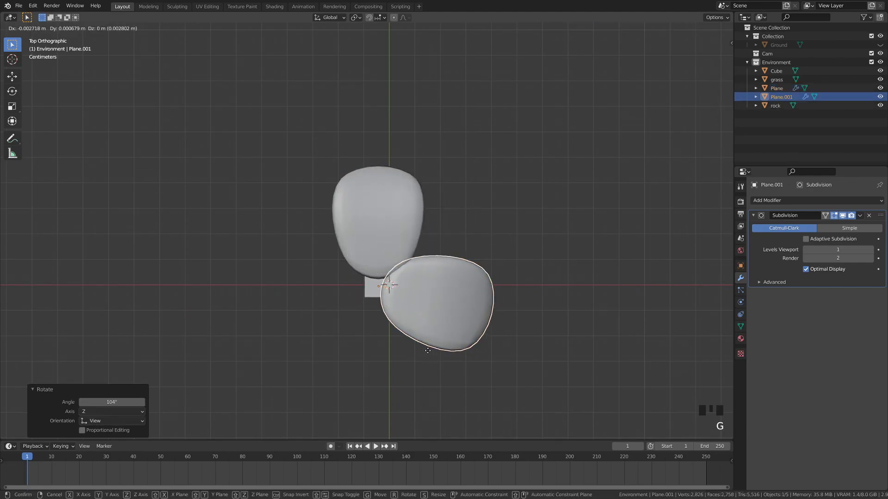
left_click(422, 347)
key("r")
key("g")
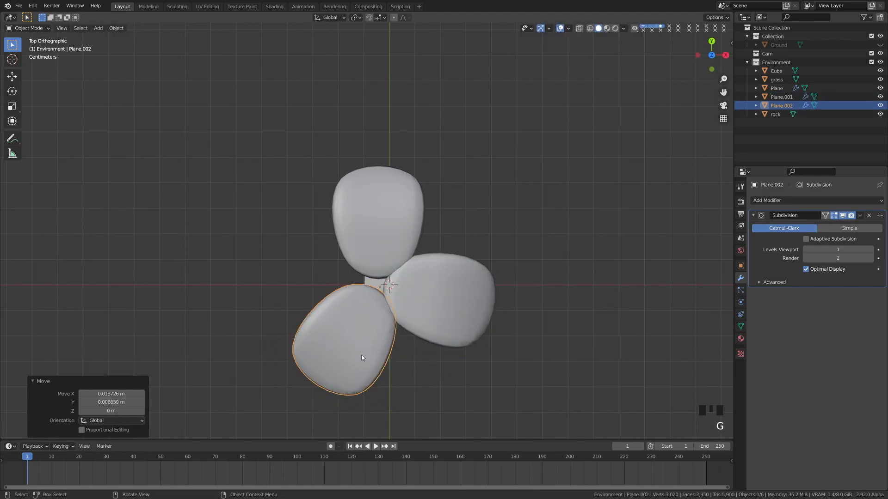
key("shift+d")
key("r")
key("g")
left_click(332, 295)
Step: Tilt individual leaves in the front and right views, turning the positive-X leaf upward by about 8°
key("r")
key("KP_1")
key("r")
left_click(471, 173)
key("r")
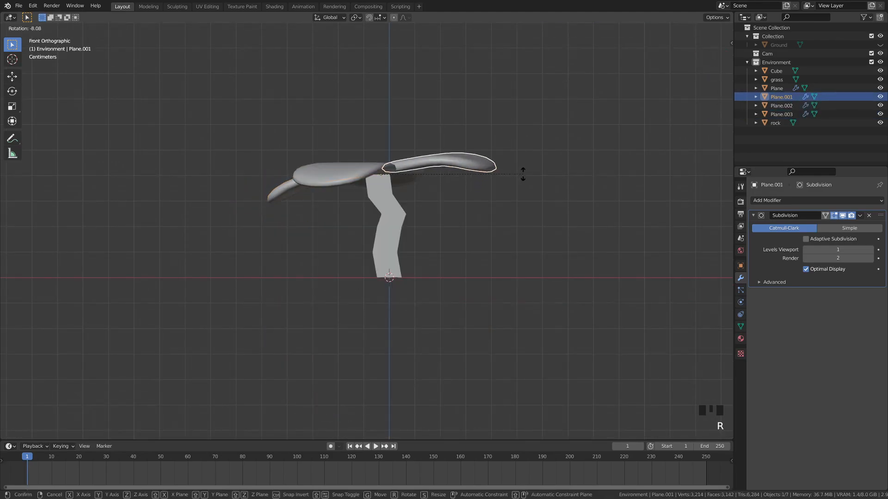
key("KP_3")
left_click(418, 180)
key("r")
Step: Select all four leaves with the bent post as the active object and join them into one mesh
key("KP_1")
key("a")
key("a")
left_click_drag(265, 131, 487, 218)
left_click(393, 228, "shift")
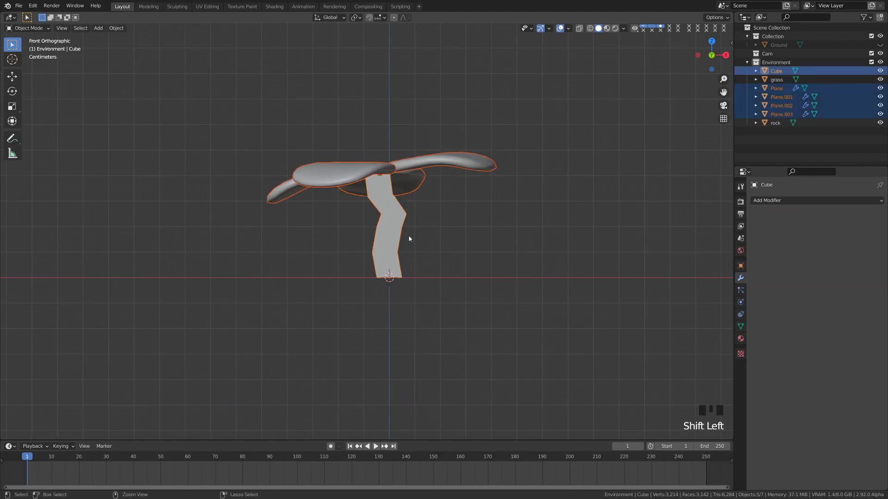
key("ctrl+j")
mouse_move(409, 239)
middle_mouse_down()
mouse_move(425, 216)
mouse_move(404, 229)
middle_mouse_up()
left_click(380, 222)
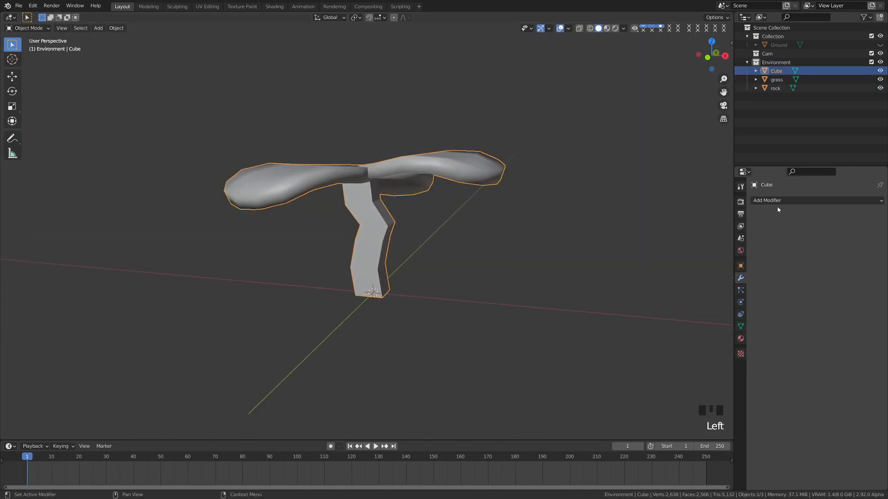
Step: Add a Subdivision Surface modifier to the joined plant and shade it smooth
middle_click_drag(398, 216, 349, 208, "shift")
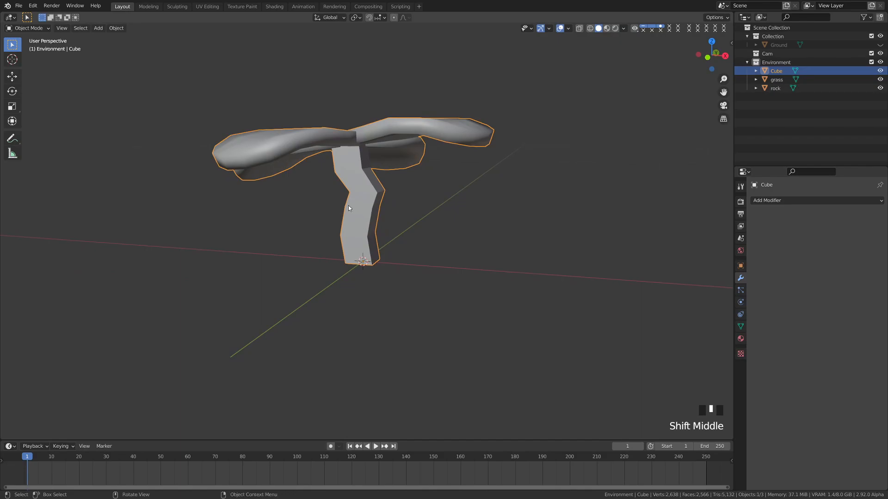
left_click(792, 199)
left_click(724, 356)
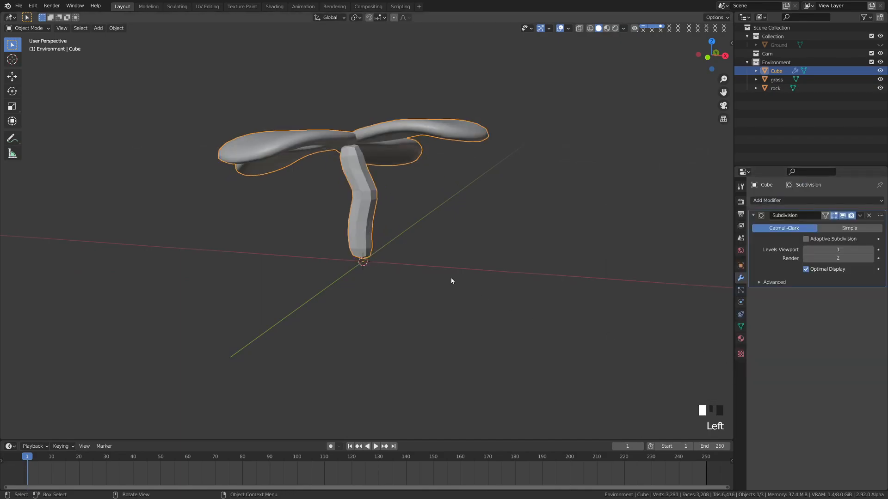
right_click(356, 202)
left_click(351, 186)
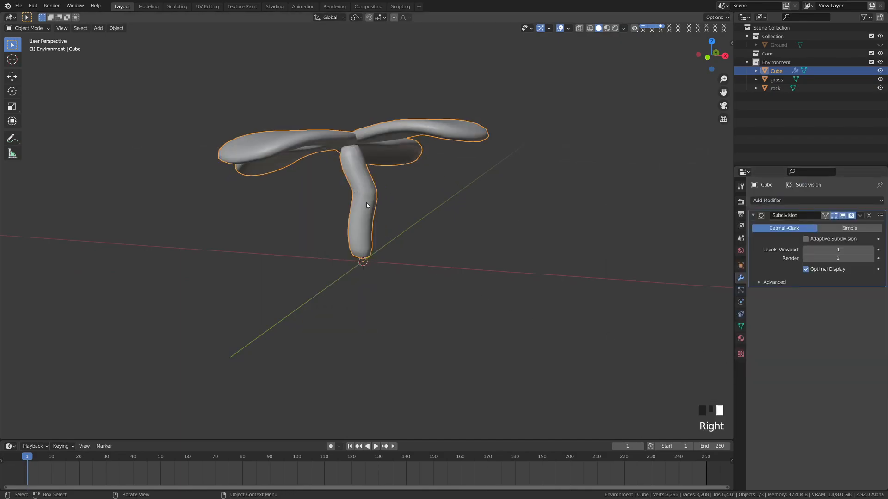
Step: Apply the Subdivision Surface modifier on the leafy plant
key("a")
key("a")
middle_click_drag(309, 193, 381, 213)
middle_click_drag(488, 198, 448, 210, "shift")
left_click(860, 215)
left_click(849, 228)
Step: Move the leafy plant along the X axis to stand beside the rock and save the file
scroll(491, 211, "down", 5)
middle_click_drag(493, 210, 439, 202, "shift")
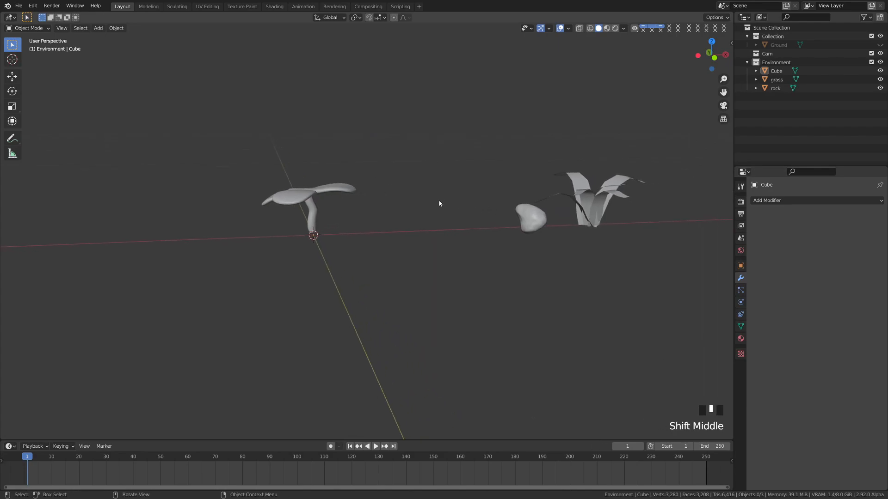
left_click(317, 196)
key("g")
key("x")
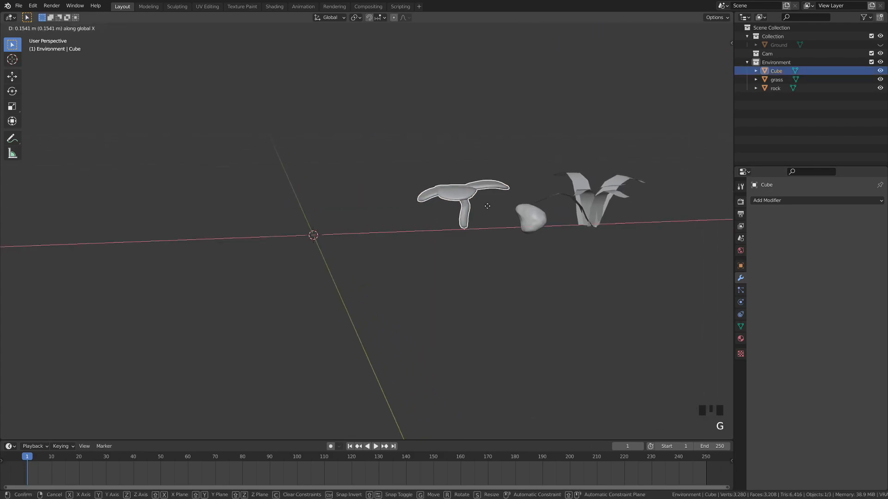
left_click(503, 211)
key("a")
middle_click_drag(534, 230, 457, 247, "shift")
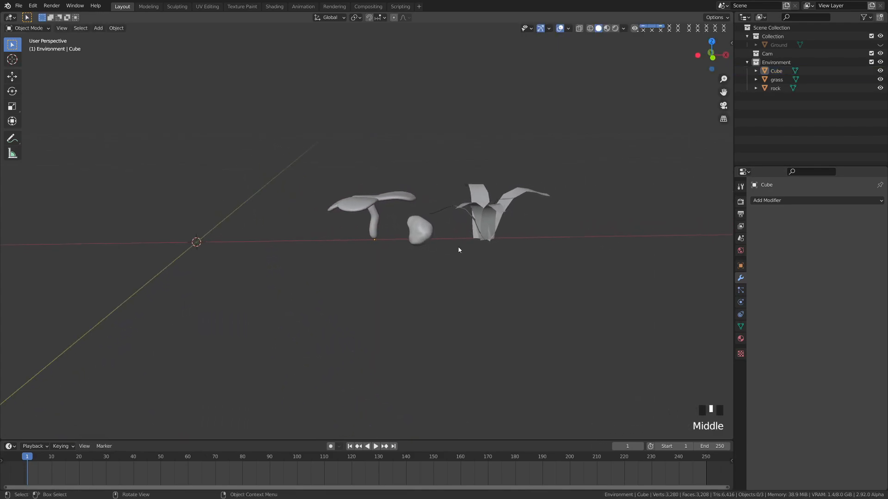
scroll(545, 259, "up", 3)
middle_click_drag(572, 264, 441, 257, "shift")
key("ctrl+s")
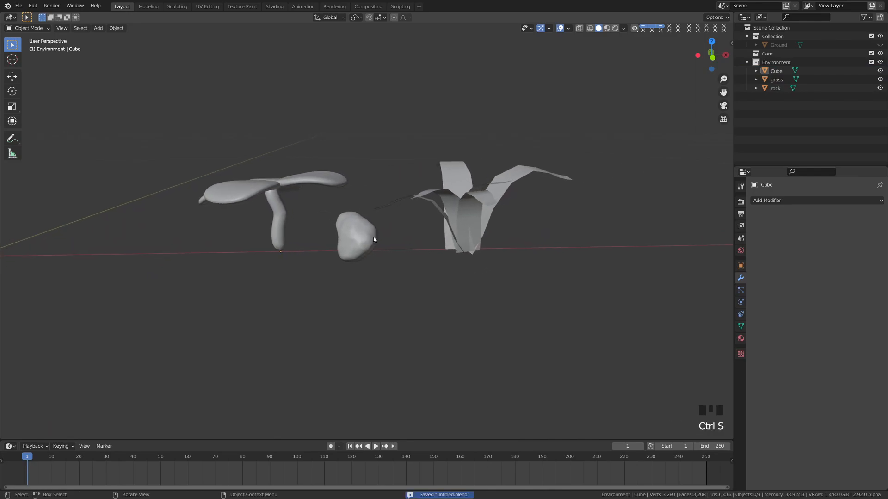
Step: Leave local view, unhide the Ground and move the plant, rock and grass together along X, clear of the ground's edge
key("KP_Divide")
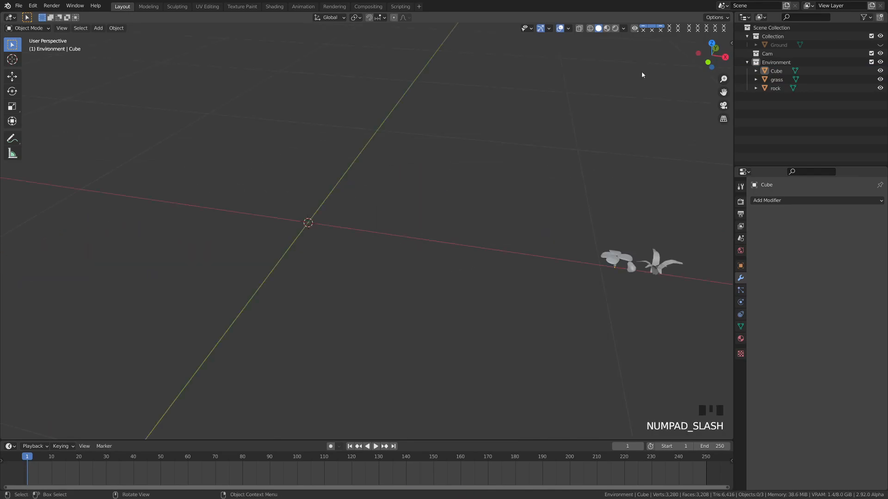
left_click(879, 44)
scroll(577, 178, "down", 2)
middle_click_drag(577, 179, 519, 173, "shift")
left_click_drag(515, 219, 454, 250)
key("g")
key("x")
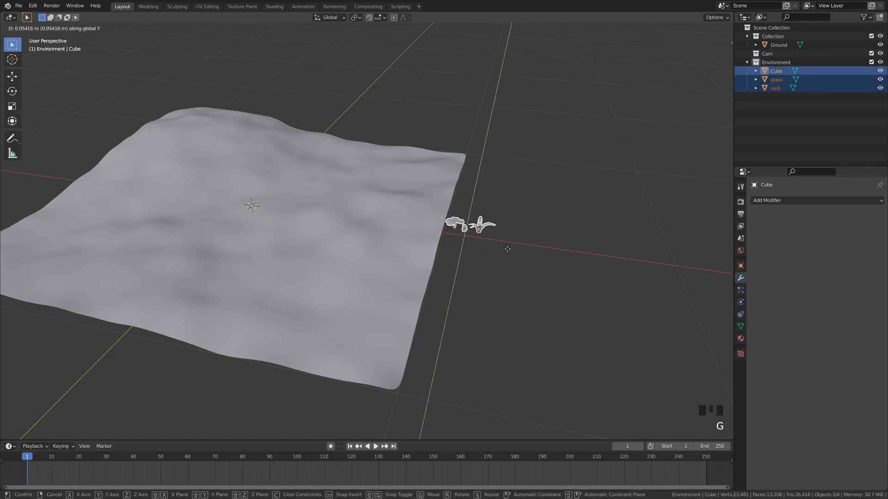
left_click(697, 277)
key("a")
key("a")
middle_click_drag(684, 276, 572, 265, "shift")
Step: Create a new material on the Ground object and name it GRound
left_click(321, 245)
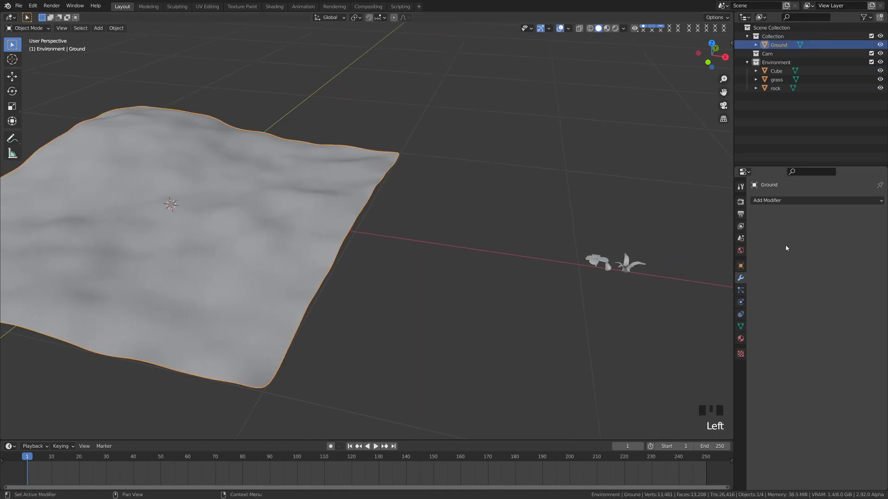
left_click(740, 339)
left_click(797, 229)
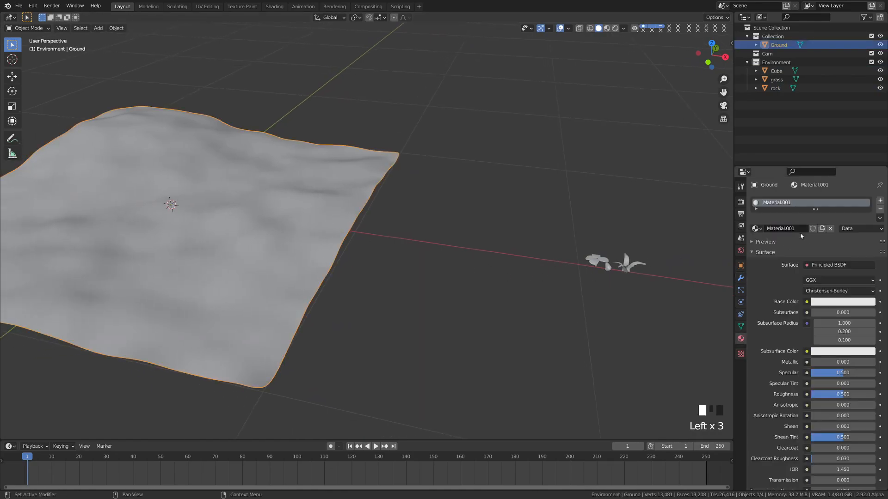
type("GRound")
key("Return")
Step: Set the ground material's base color to a dark reddish brown and display the scene in Material Preview shading
left_click(842, 301)
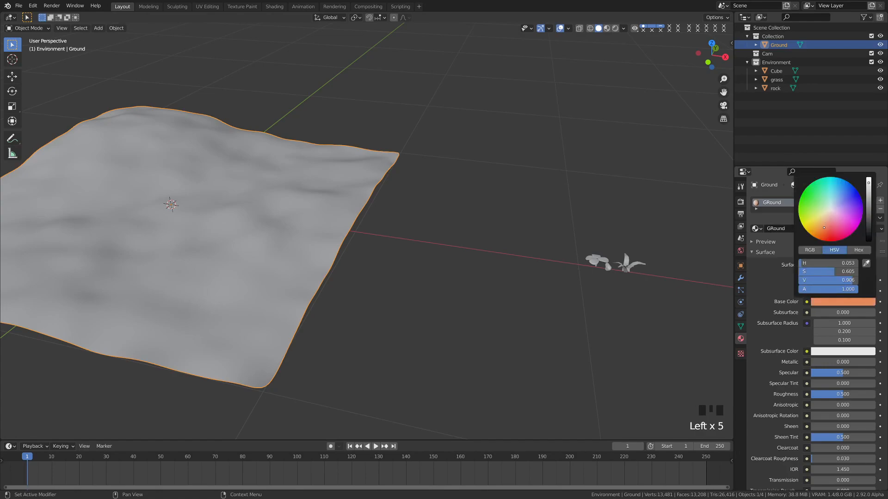
left_click_drag(868, 184, 868, 217)
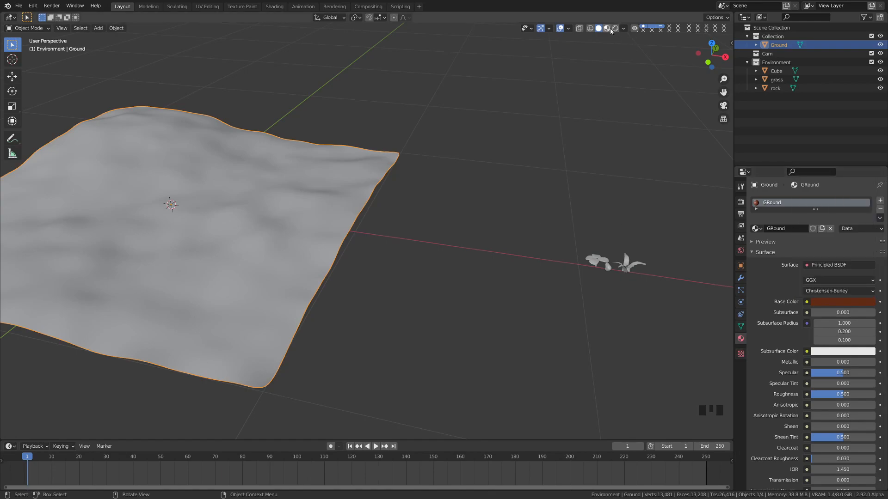
left_click(607, 28)
mouse_move(366, 204)
middle_mouse_down("shift")
mouse_move(402, 222)
mouse_move(385, 239)
mouse_move(514, 274)
middle_mouse_up("shift")
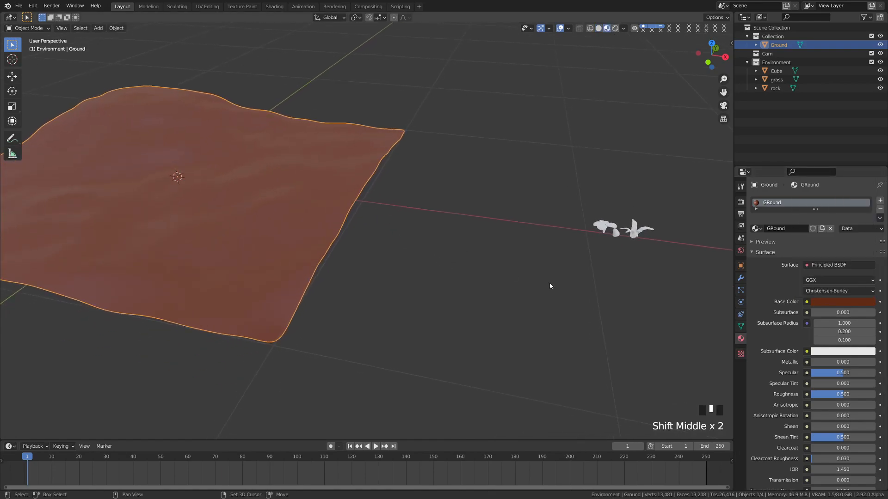
Step: Set the ground material's roughness to 1
left_click(845, 395)
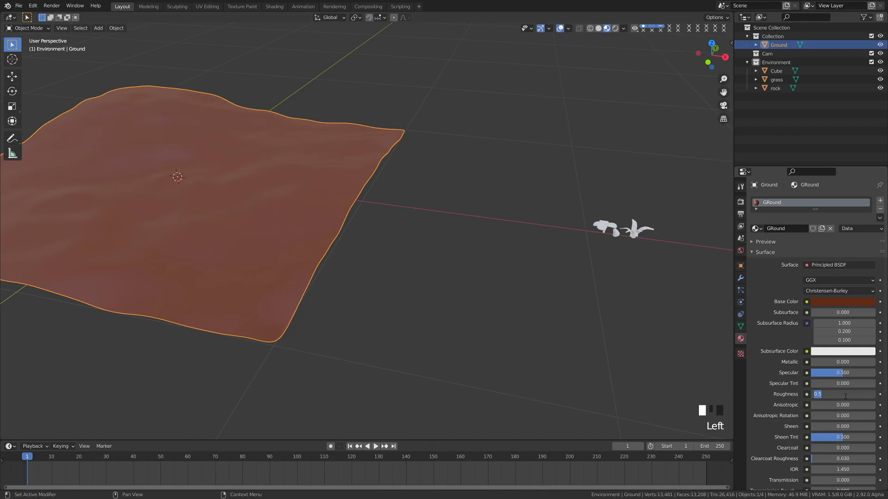
type("1")
key("Return")
middle_click_drag(617, 346, 534, 311, "shift")
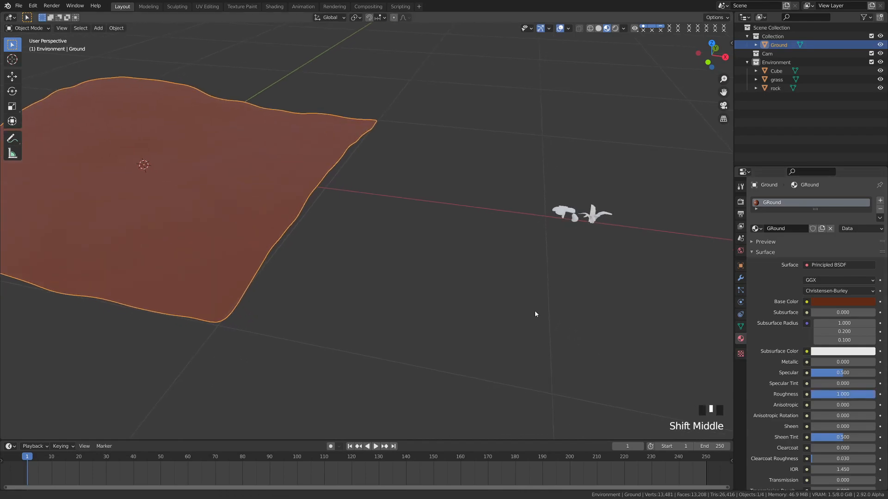
Step: Create a new material on the leafy plant and name it Greenery
left_click(556, 219)
middle_click_drag(556, 219, 455, 250, "shift")
key("KP_Decimal")
scroll(444, 233, "down", 4)
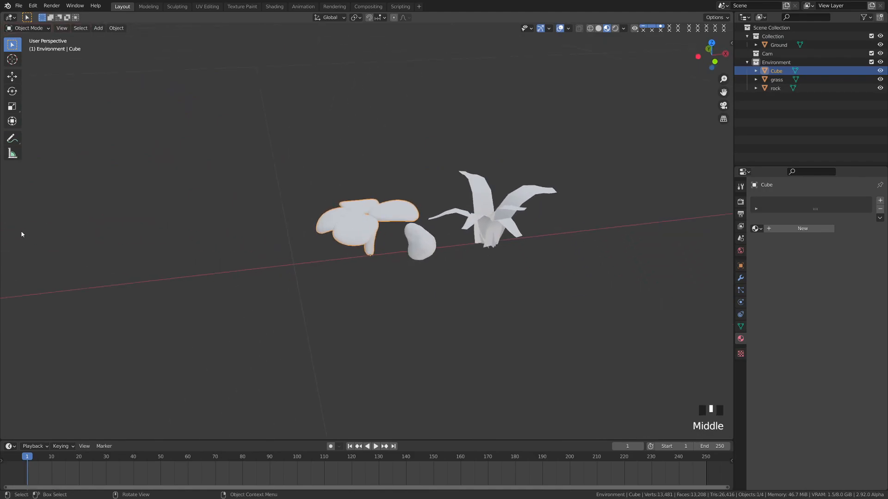
left_click(784, 228)
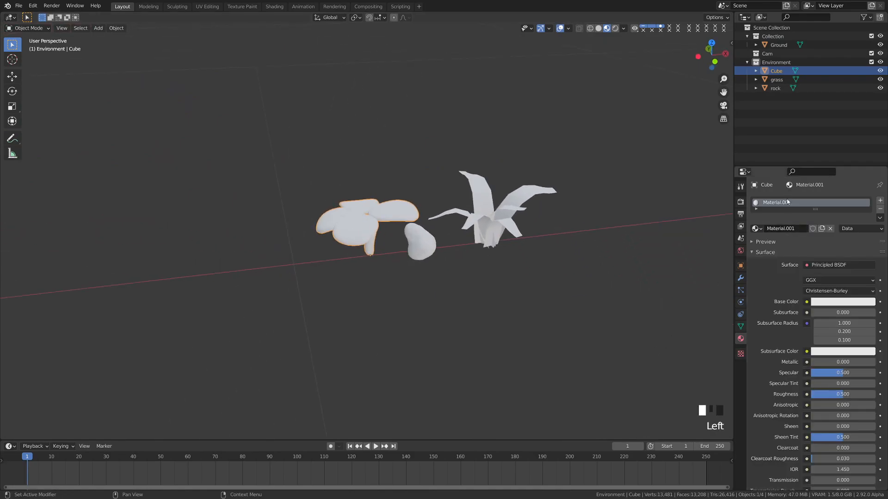
double_click(801, 229)
type("Greenery")
key("Return")
Step: Set the Greenery material's base color to a yellow-green with hue 0.187, saturation 0.539 and value 0.906
left_click(832, 301)
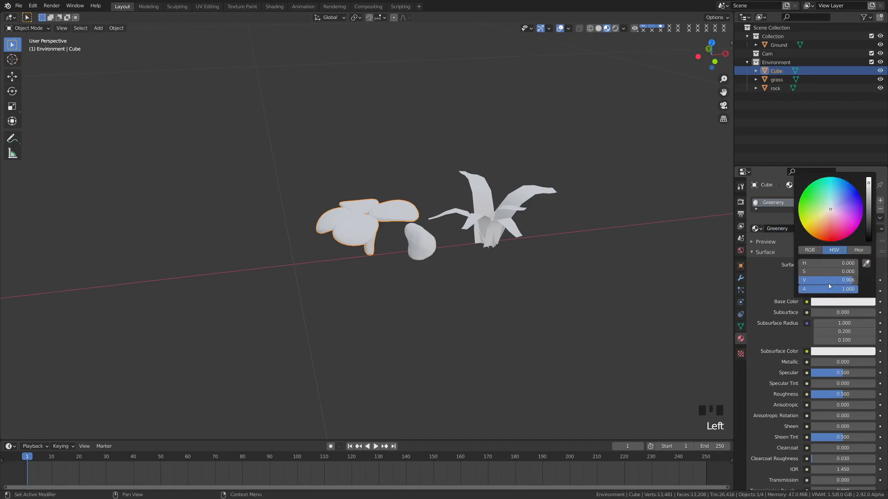
left_click(818, 209)
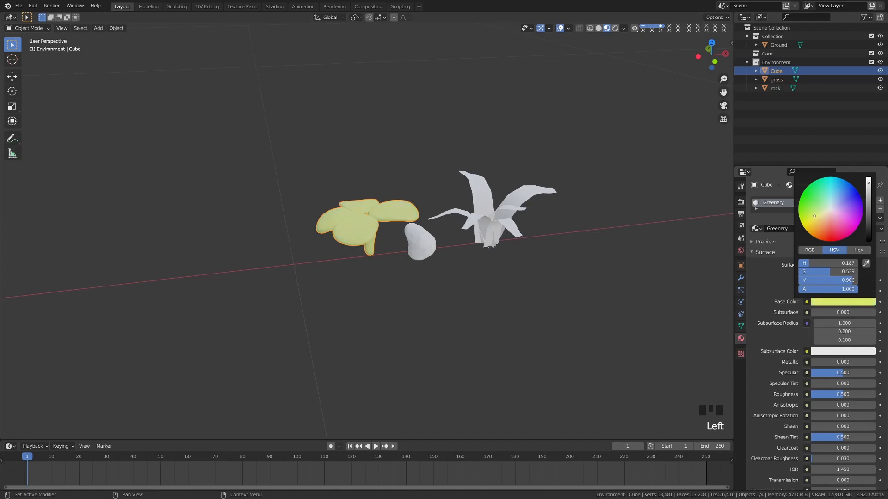
middle_click_drag(558, 290, 284, 215)
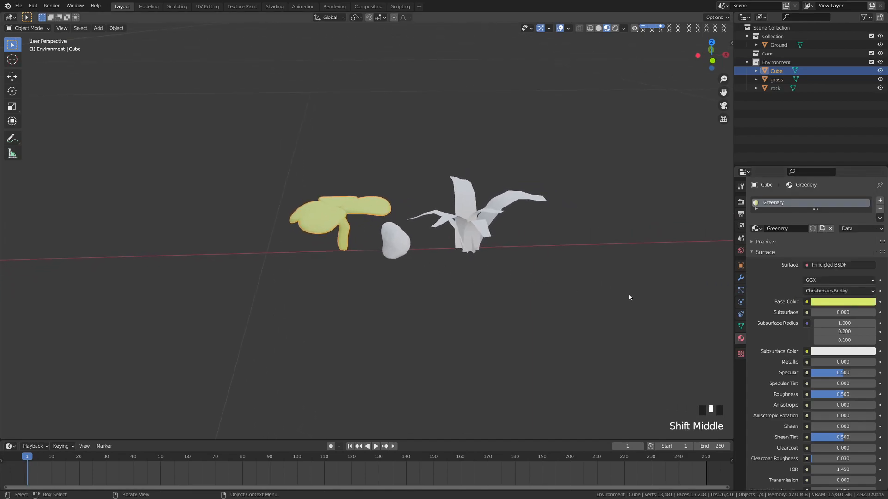
Step: Set Greenery's subsurface to 0.5 with a bright yellow-green subsurface color, and change its base color to a darker green
left_click(831, 313)
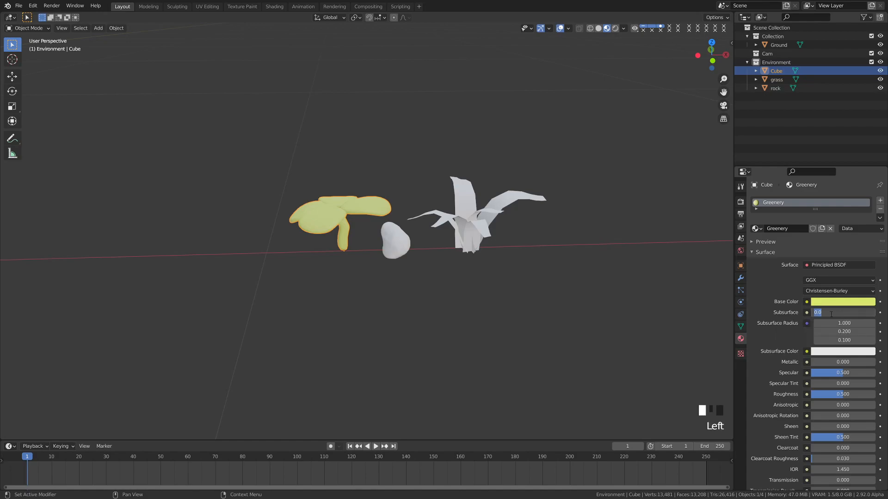
key("Return")
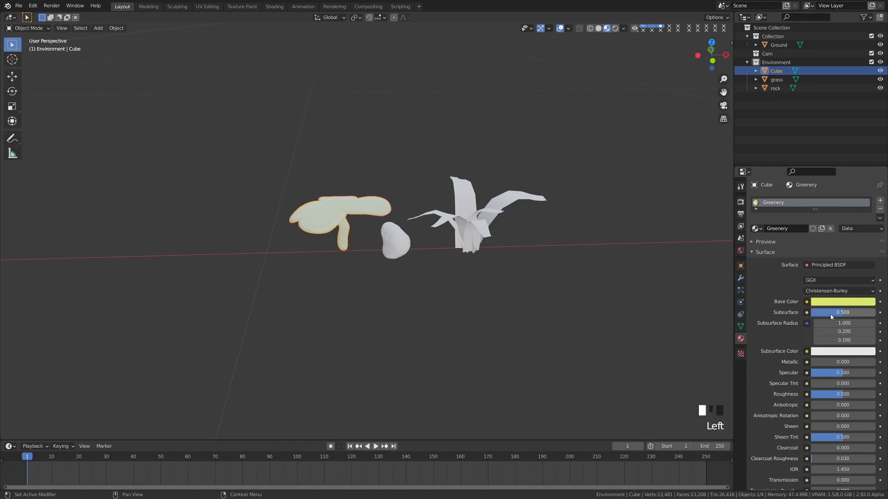
left_click(833, 353)
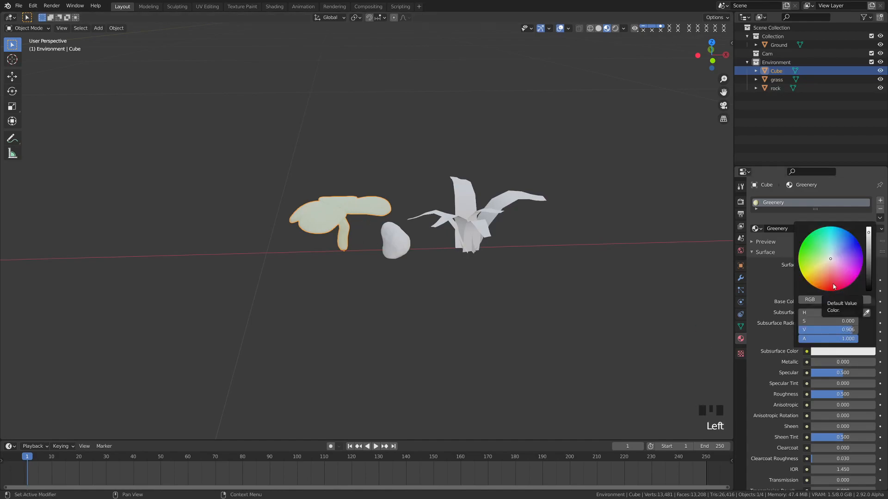
left_click_drag(827, 266, 815, 264)
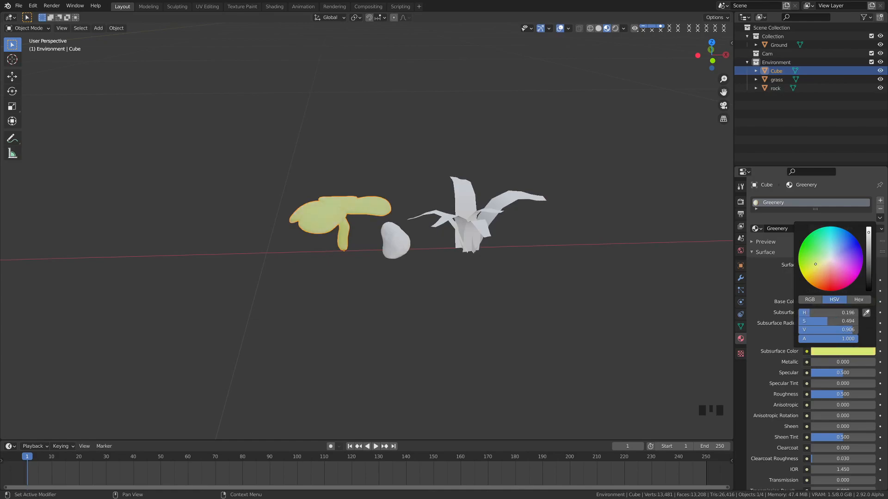
left_click(814, 301)
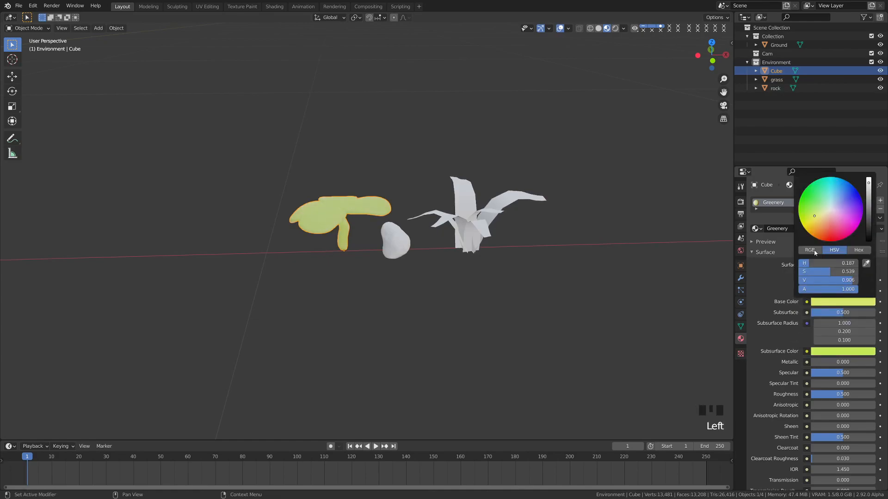
left_click_drag(813, 212, 810, 208)
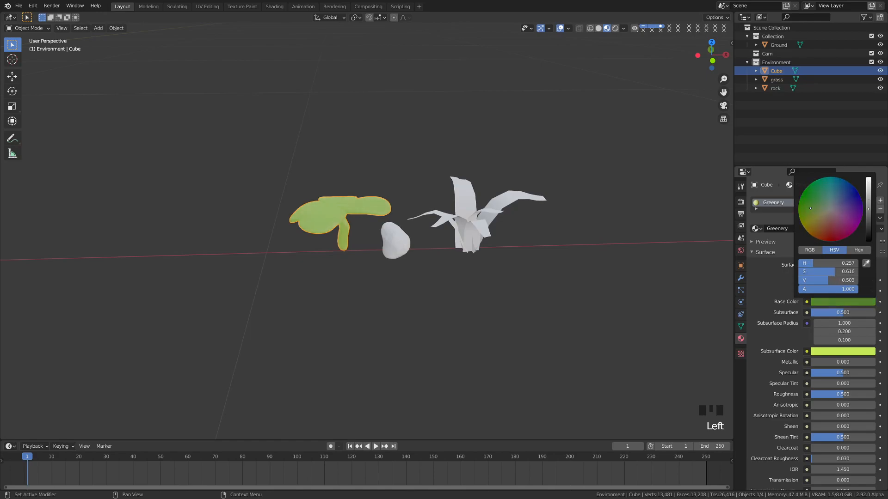
Step: Assign the existing Greenery material to the grass clump
left_click(464, 226)
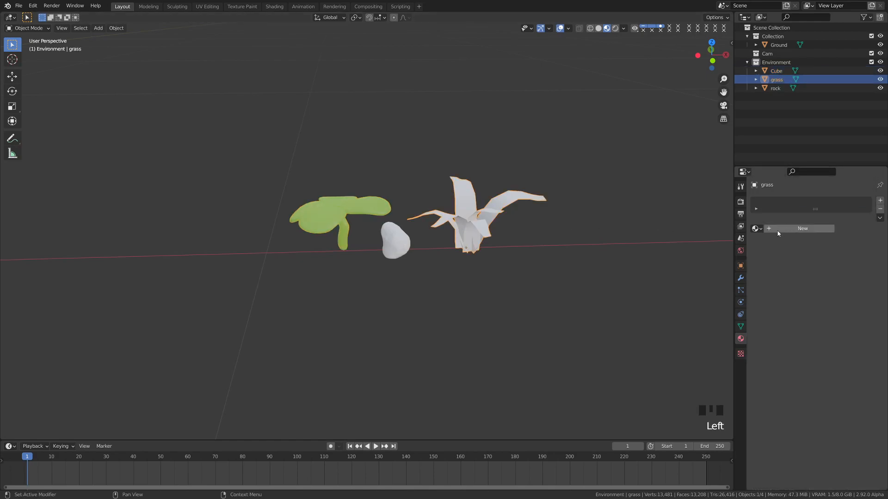
left_click(756, 228)
left_click(783, 243)
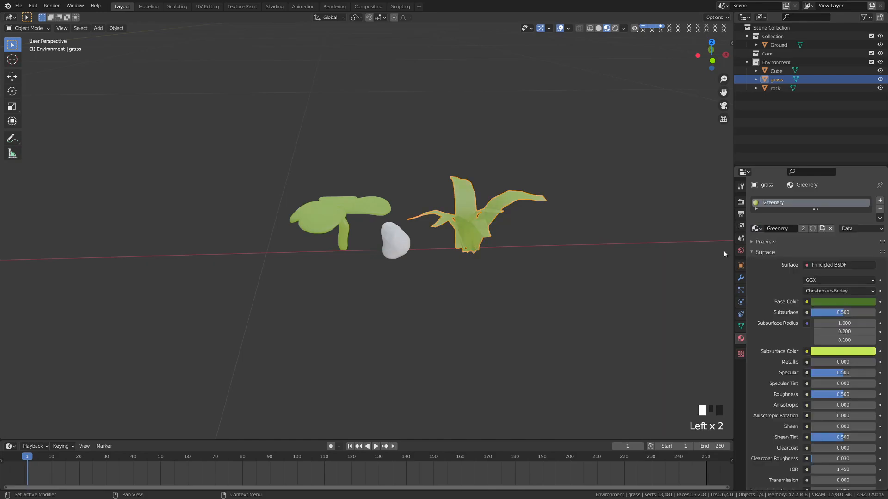
key("a")
Step: Create a new material named Rock on the rock object and darken its base color to grey
left_click(405, 253)
left_click(789, 229)
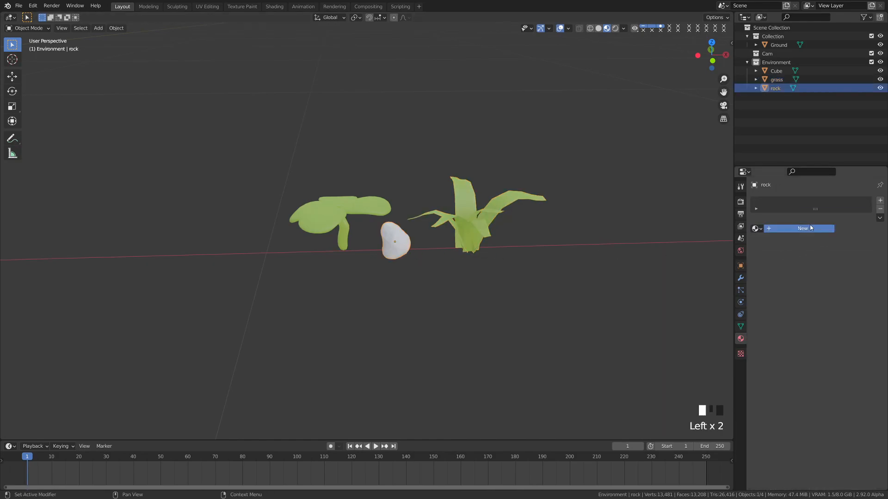
left_click(781, 228)
type("Rock")
key("Return")
left_click(855, 303)
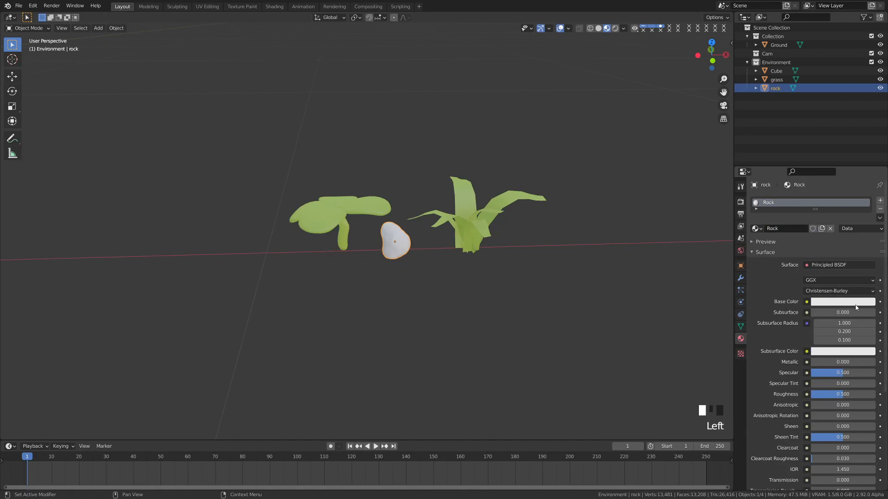
left_click_drag(868, 192, 868, 221)
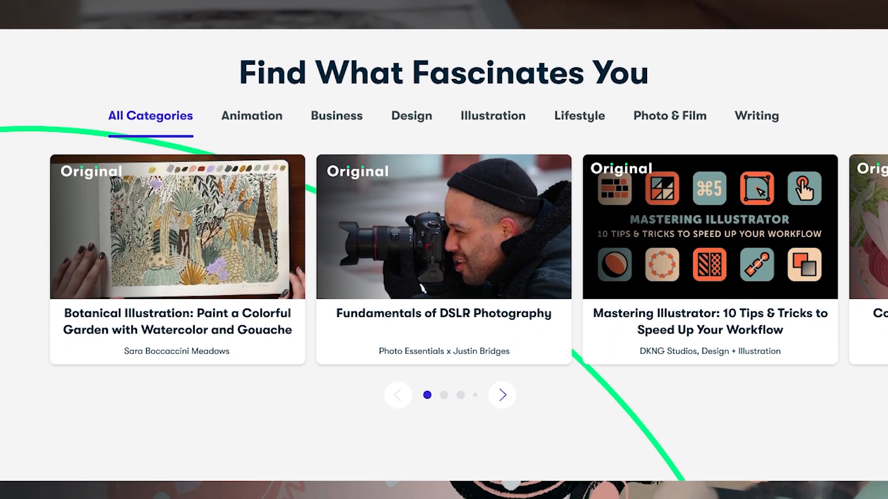
Step: Switch to Skillshare in the browser, open the Botanical Illustration class and look through the featured, trending and popular classes
mouse_move(235, 278)
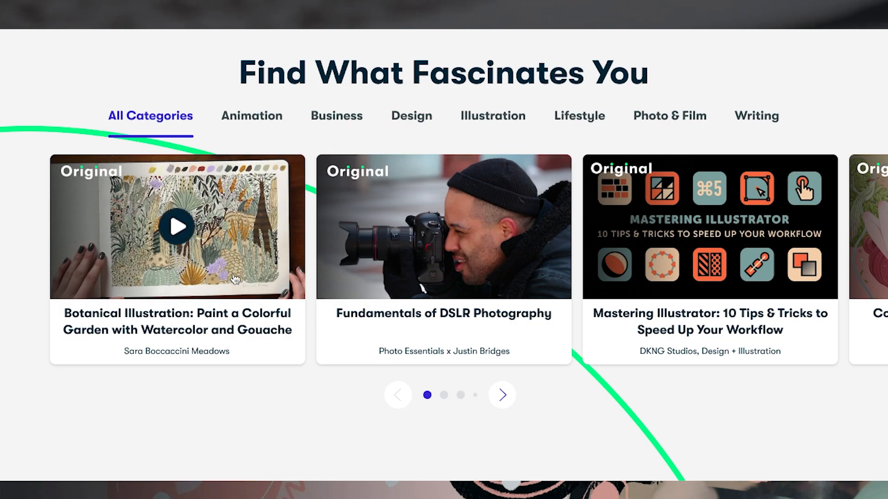
left_click(206, 244)
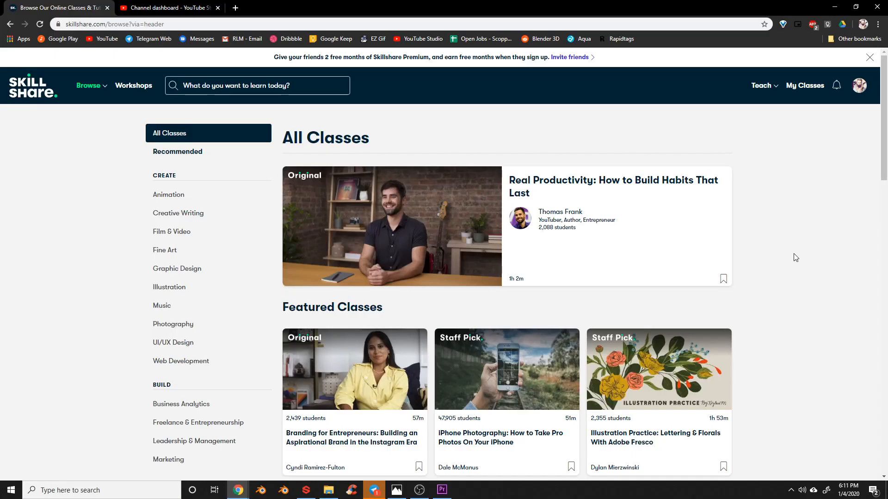
scroll(795, 256, "down", 3)
scroll(796, 257, "down", 5)
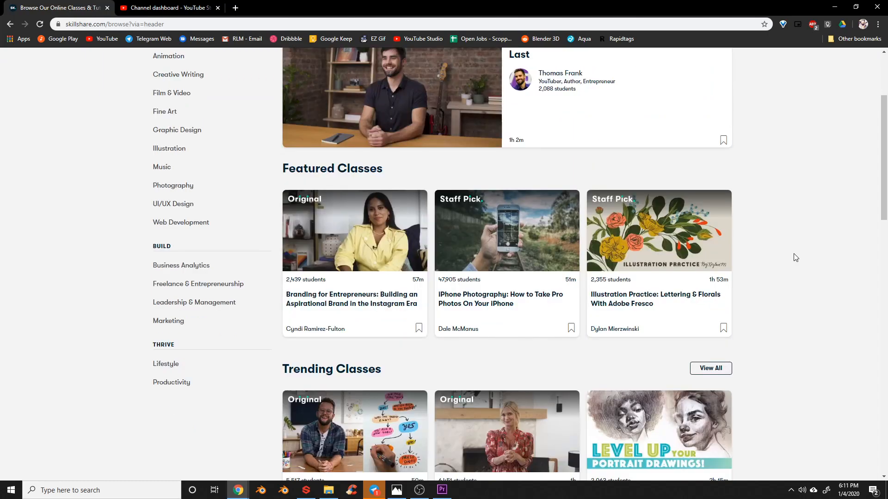
scroll(795, 257, "down", 5)
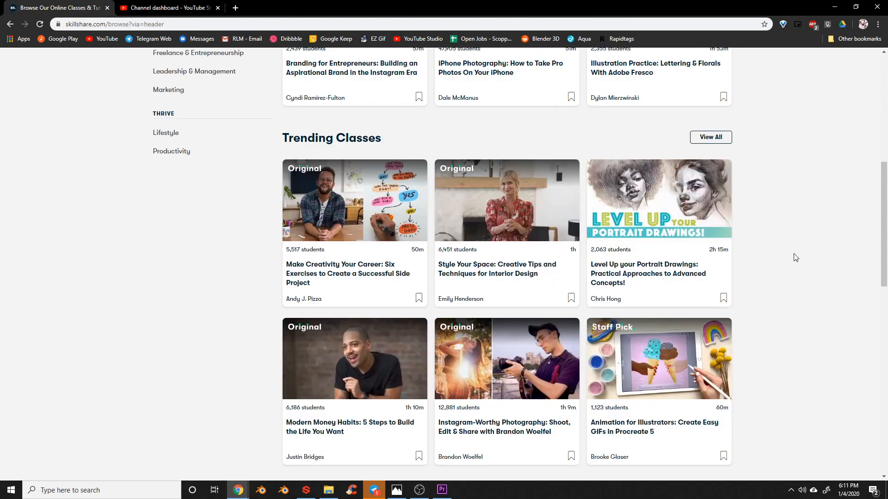
scroll(795, 257, "down", 3)
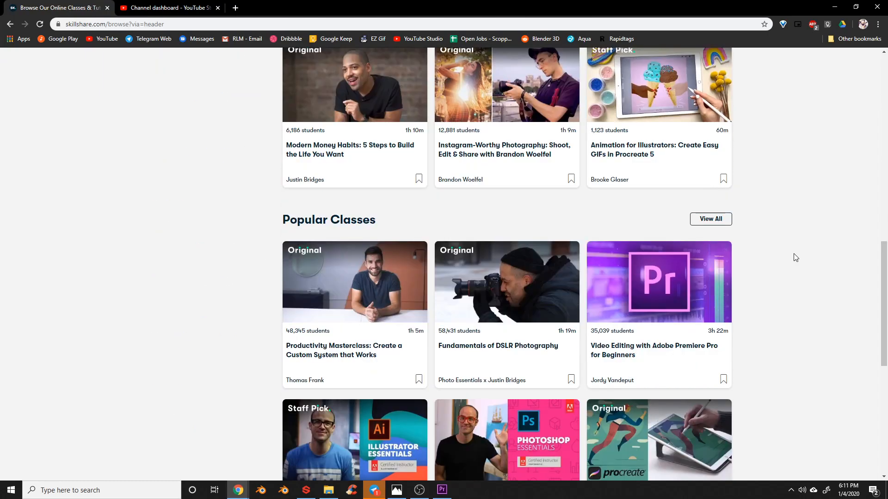
scroll(795, 257, "down", 2)
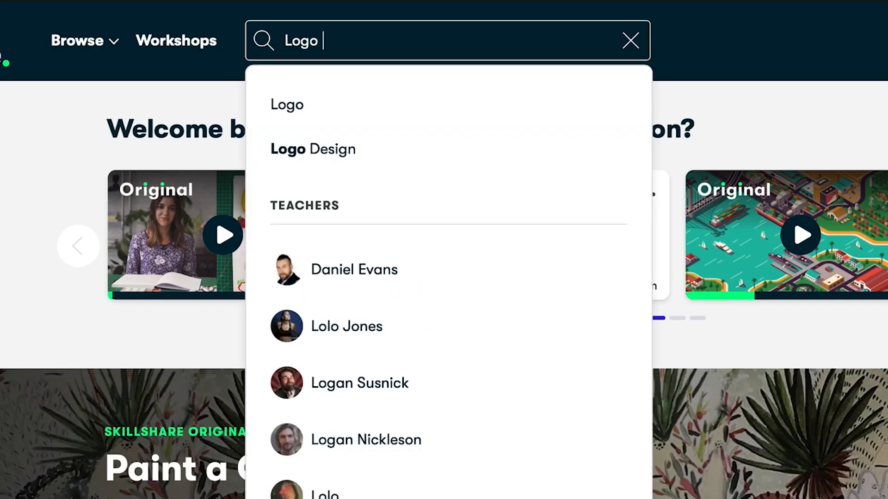
Step: Search Skillshare for Logo Design and look through the project description of the Blender 3D: Your First 3D Character class
type("Design")
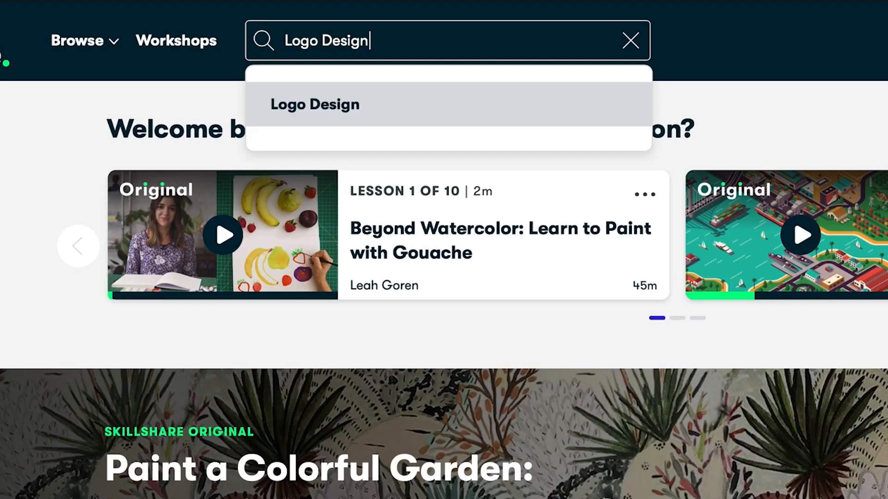
left_click(397, 111)
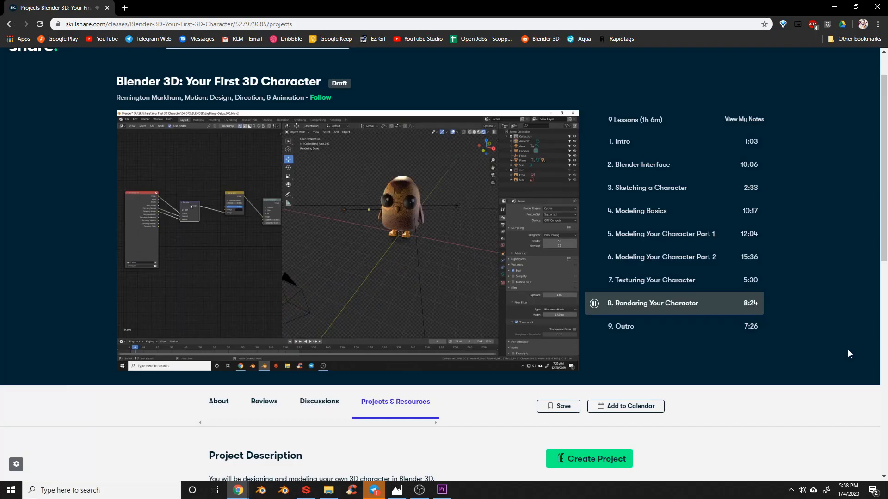
scroll(847, 350, "down", 5)
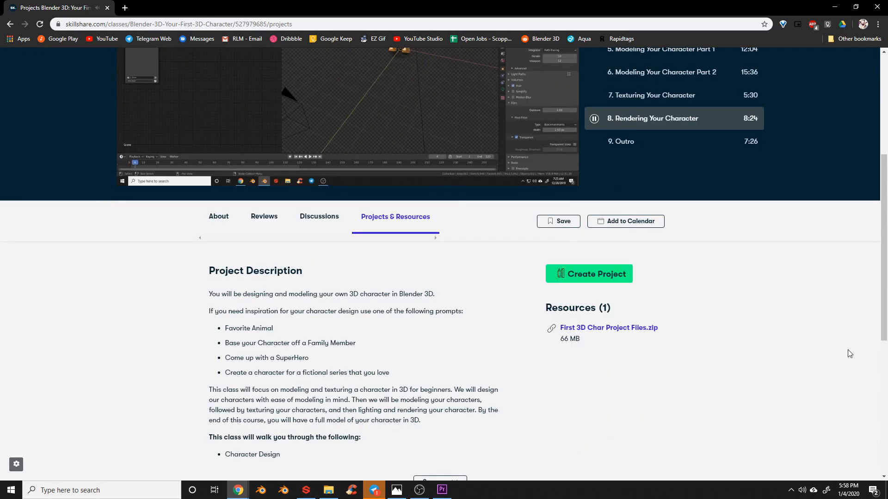
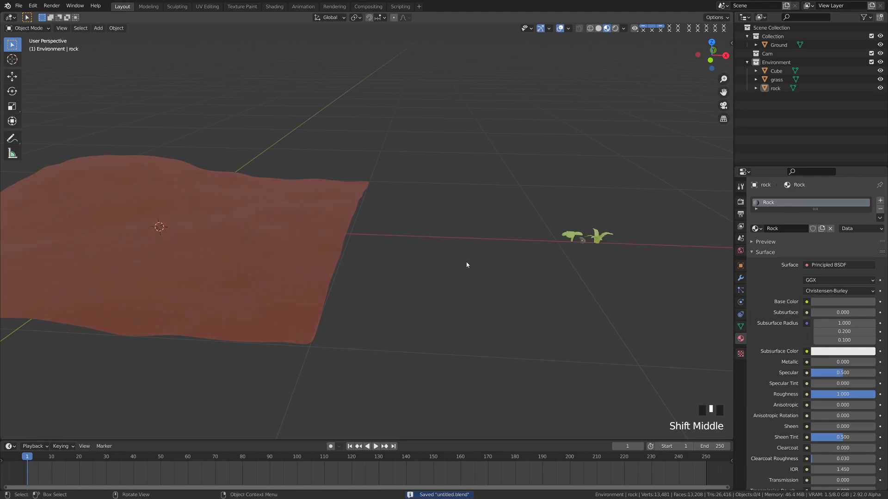
Step: Switch back to Blender, rename the Cube object in the Environment collection as clove and save the file
scroll(525, 240, "down", 2)
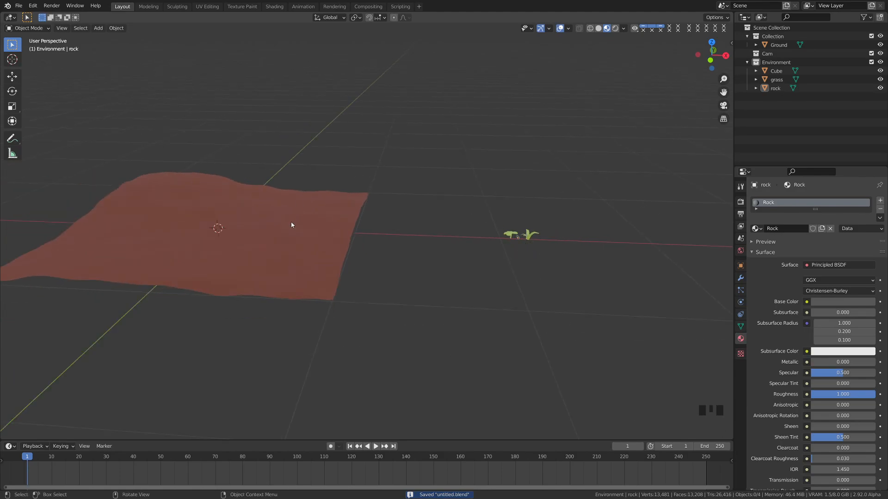
left_click(775, 70)
double_click(776, 70)
type("clove")
key("Return")
key("ctrl+s")
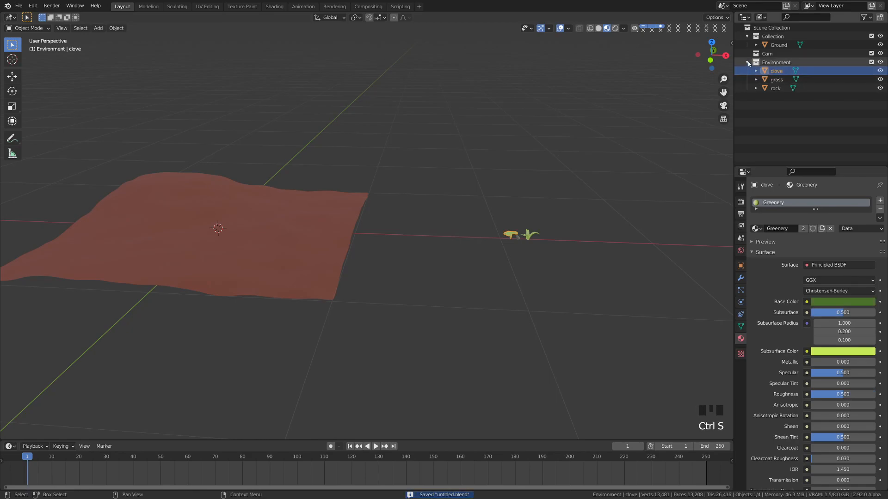
Step: Collapse the Environment collection and add a point cloud object to the scene
left_click(747, 62)
left_click(778, 88)
middle_click_drag(390, 201, 461, 229, "shift")
middle_click_drag(401, 221, 417, 230)
middle_click_drag(386, 268, 370, 265)
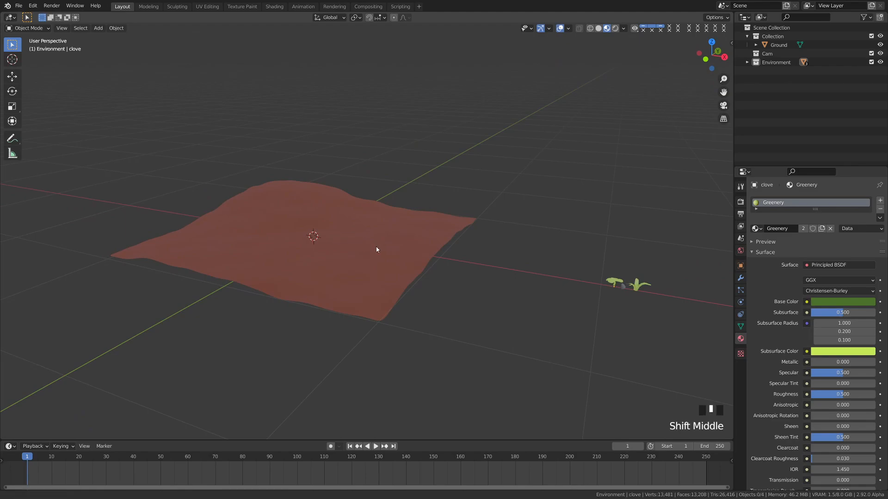
middle_click_drag(379, 246, 365, 250, "shift")
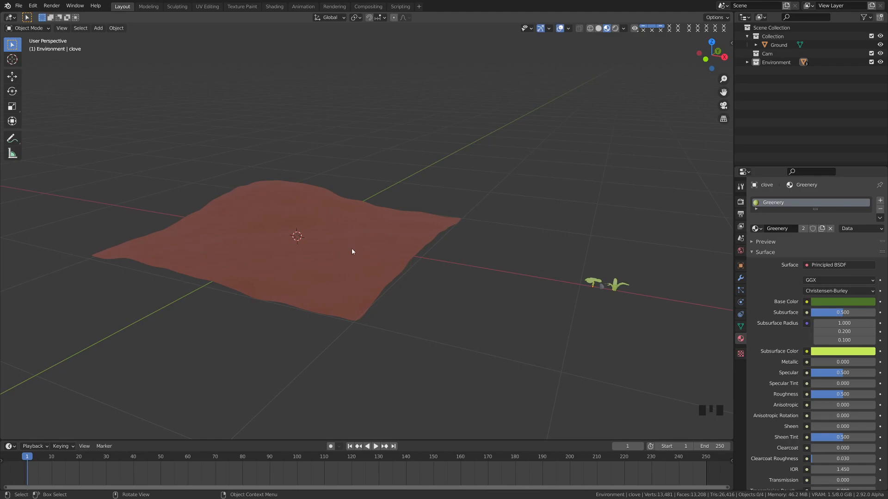
key("shift+a")
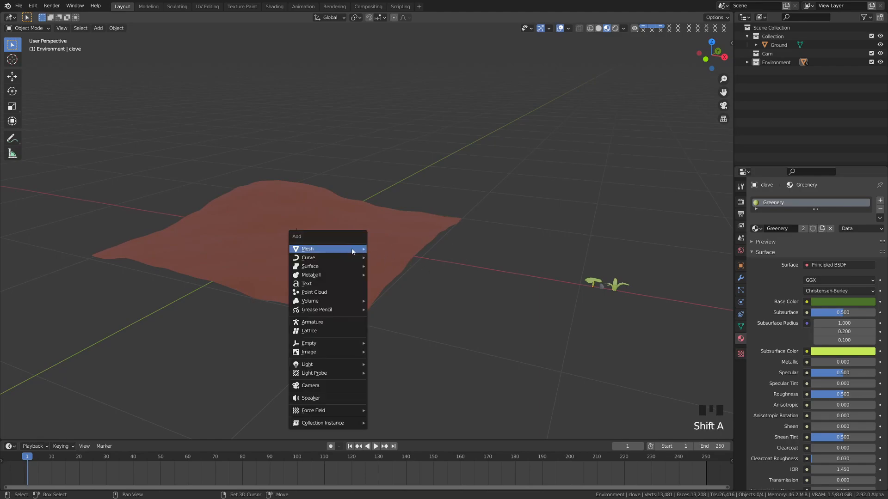
left_click(341, 291)
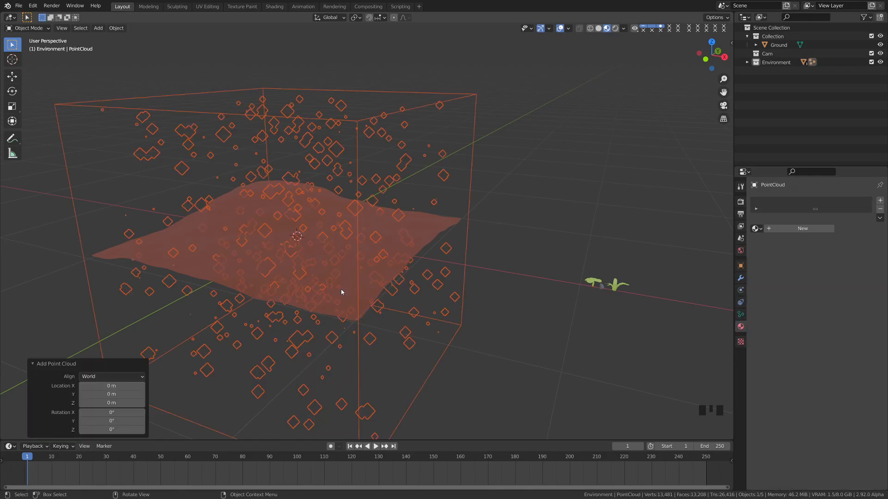
Step: Move the point cloud out of the Environment collection into the top-level scene collection, and collapse the listed collections
left_click(748, 62)
left_click_drag(771, 88, 776, 121)
left_click(747, 62)
left_click(747, 36)
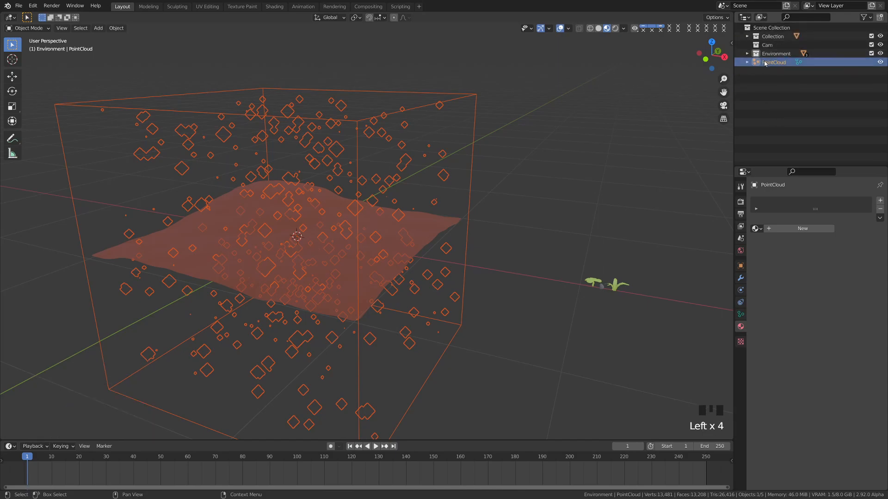
Step: Rename the point cloud as Procedural-Enviroment and save the file
double_click(778, 64)
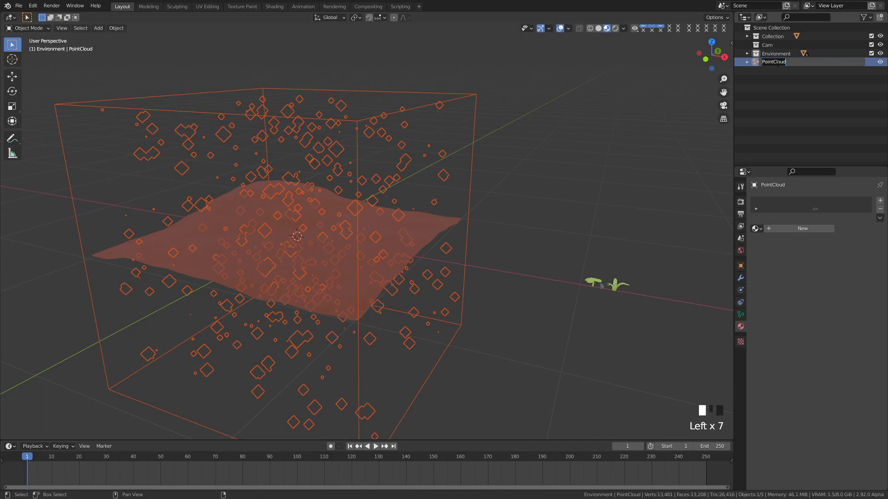
type("edural-Enviroment")
key("Return")
key("ctrl+s")
Step: Split the 3D viewport horizontally and turn the lower half into a Geometry Node Editor
left_click_drag(3, 437, 46, 217)
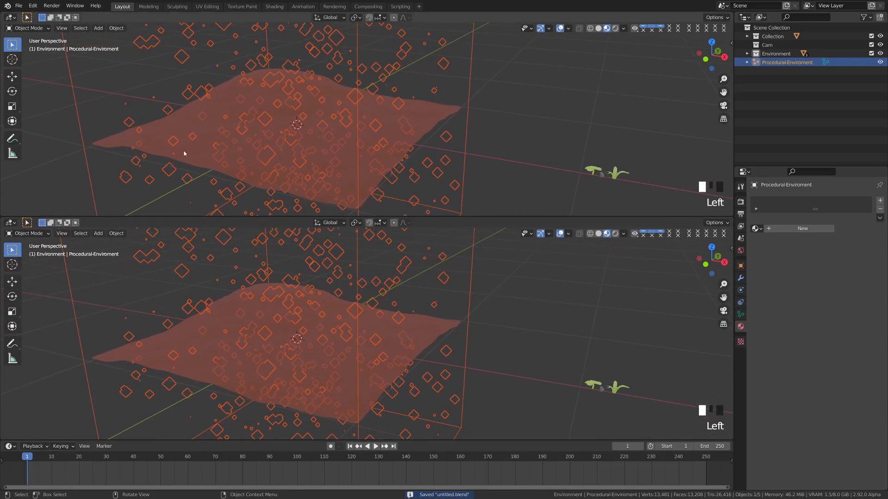
left_click(10, 223)
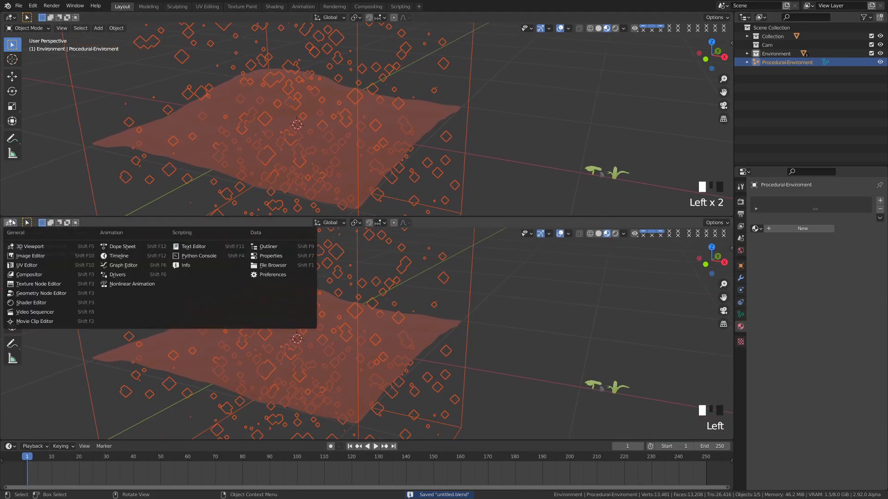
left_click(38, 294)
Step: Create a new geometry node tree for the point cloud and name it Enviro
left_click(363, 222)
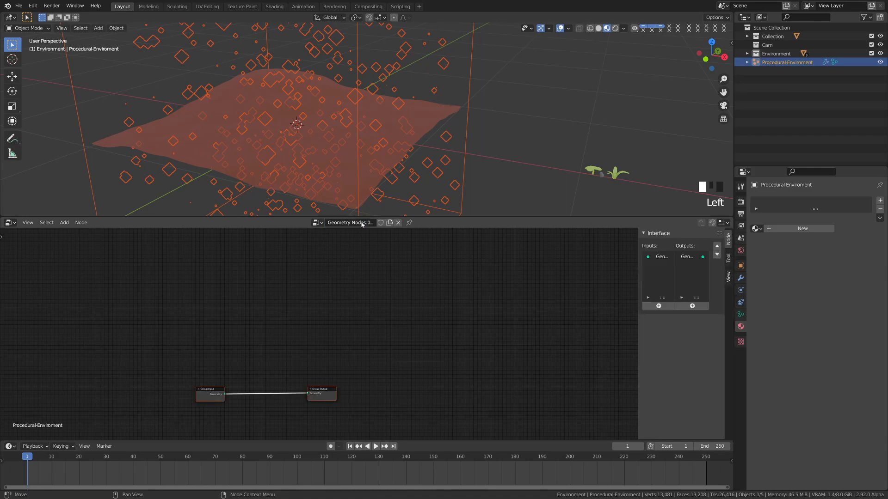
left_click(361, 222)
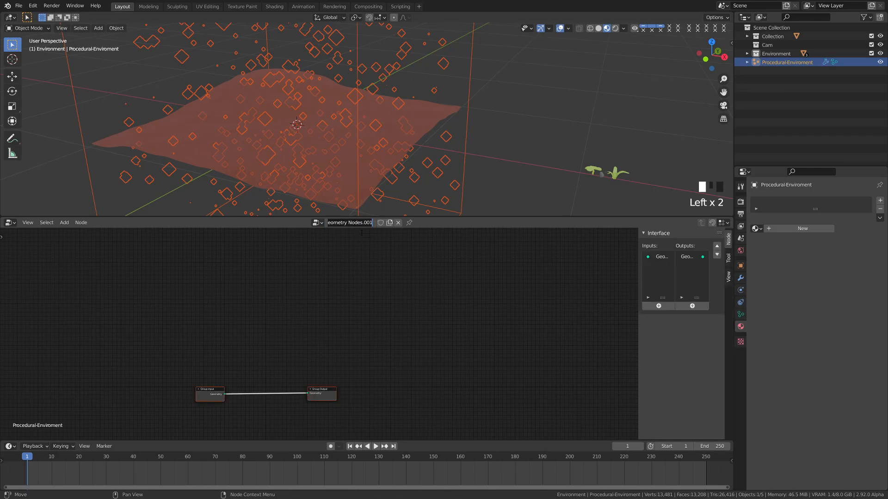
type("Enviro")
key("Return")
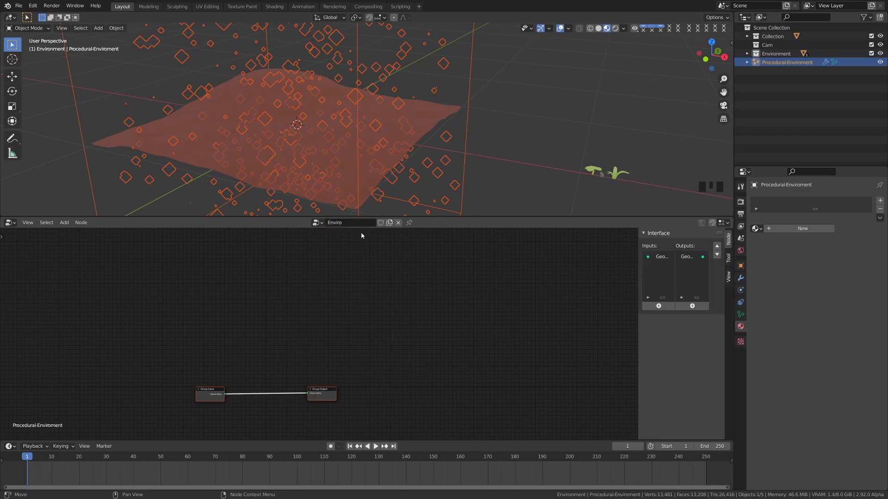
Step: Spread the Group Input and Group Output nodes farther apart to make room for more nodes
middle_click_drag(297, 344, 304, 261, "shift")
scroll(306, 299, "up", 5)
scroll(315, 322, "up", 5)
middle_click_drag(313, 323, 309, 321, "shift")
left_click(474, 121)
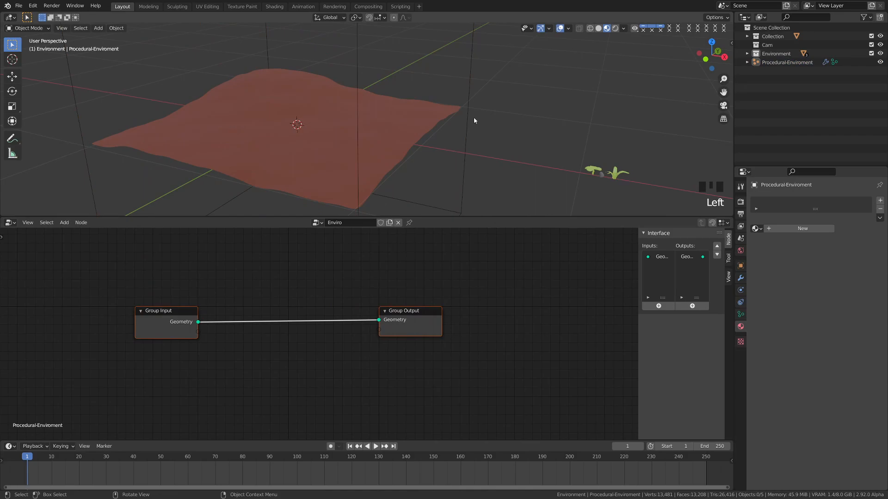
left_click_drag(189, 315, 86, 308)
left_click_drag(397, 318, 538, 312)
middle_click_drag(366, 328, 325, 319, "shift")
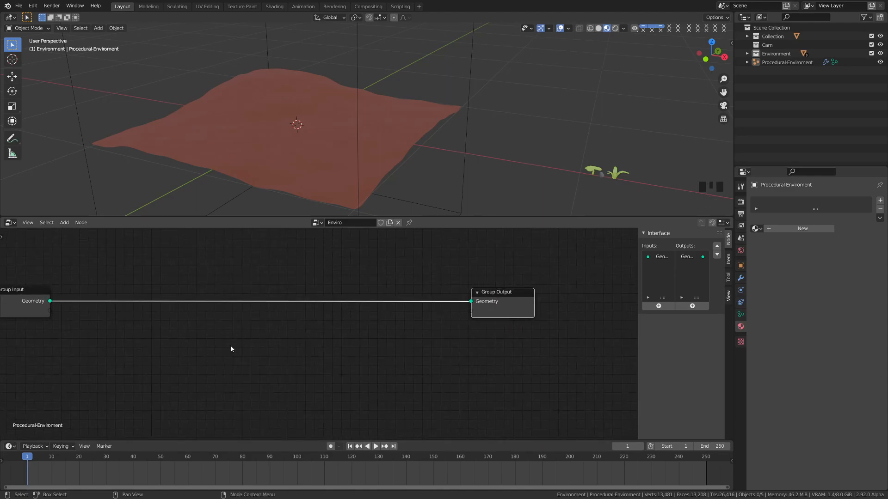
Step: Add a Point Distribute node below the link between Group Input and Group Output
left_click(64, 223)
mouse_move(92, 288)
left_click(132, 290)
left_click(166, 325)
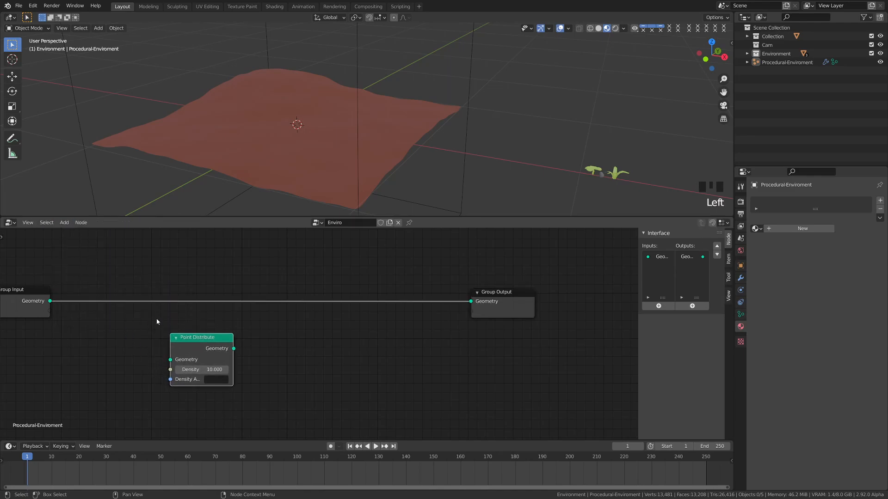
Step: Add a Point Instance node and line it up after the Point Distribute node
left_click(67, 224)
mouse_move(88, 288)
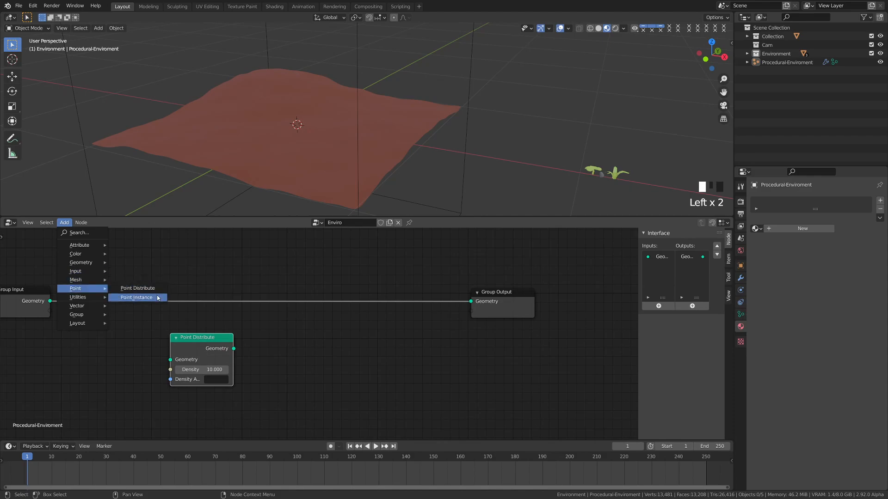
left_click(158, 298)
left_click(300, 342)
middle_click_drag(188, 330, 217, 311, "shift")
mouse_move(236, 318)
left_mouse_down()
mouse_move(247, 324)
mouse_move(248, 316)
left_mouse_up()
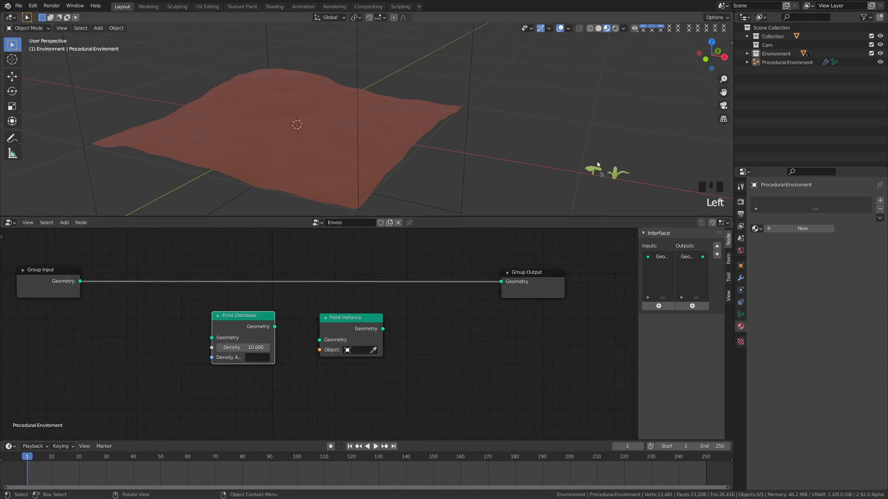
left_click(352, 318)
mouse_move(351, 317)
left_mouse_down()
mouse_move(378, 310)
mouse_move(367, 318)
left_mouse_up()
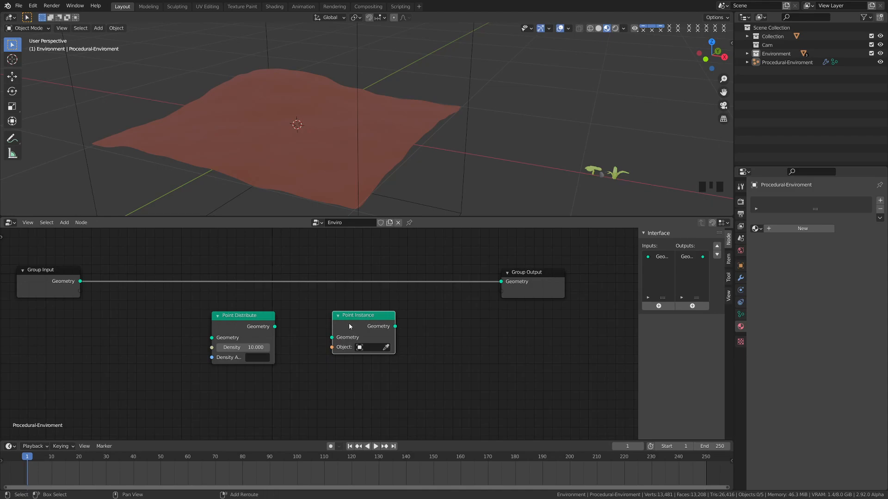
Step: Insert Point Distribute followed by Point Instance into the geometry link between Group Input and Group Output
middle_click_drag(349, 323, 338, 319, "shift")
left_click(345, 315)
left_click_drag(345, 315, 374, 273)
left_click_drag(231, 316, 208, 278)
middle_click_drag(187, 339, 223, 326, "shift")
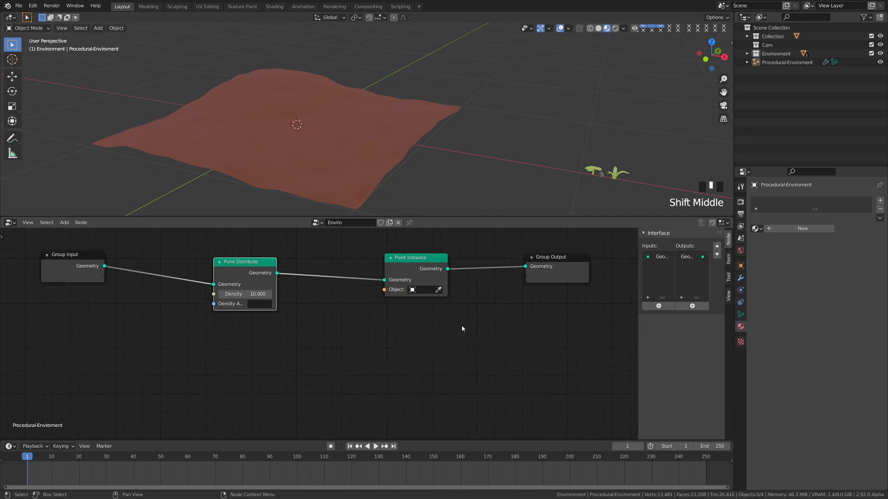
Step: Set the Point Instance node's object to rock and space the nodes out along the chain
left_click(430, 289)
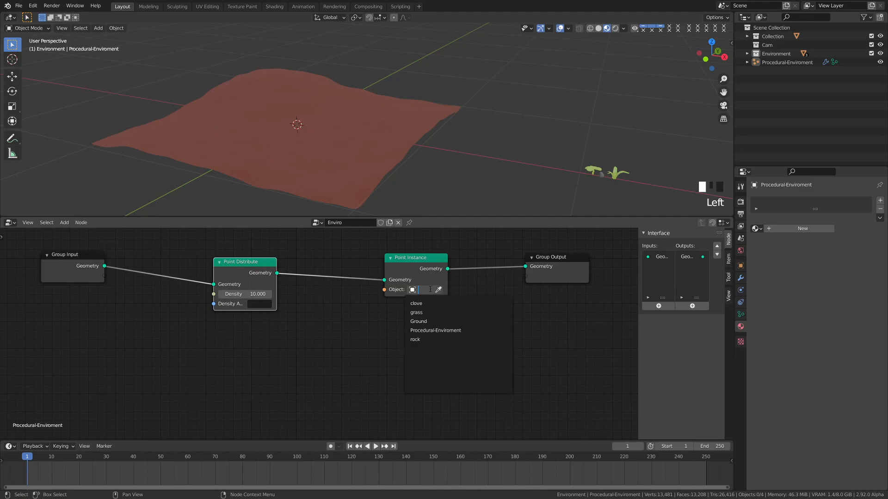
left_click(434, 339)
middle_click_drag(365, 312, 333, 349)
left_click(375, 295)
left_click_drag(375, 295, 407, 295)
mouse_move(208, 299)
left_mouse_down()
mouse_move(232, 298)
mouse_move(217, 299)
left_mouse_up()
middle_click_drag(152, 324, 181, 312)
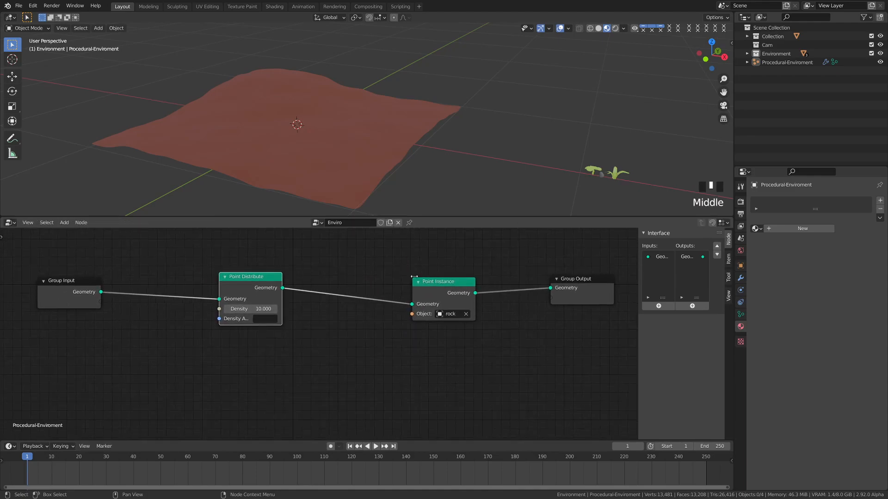
left_click_drag(450, 292, 447, 283)
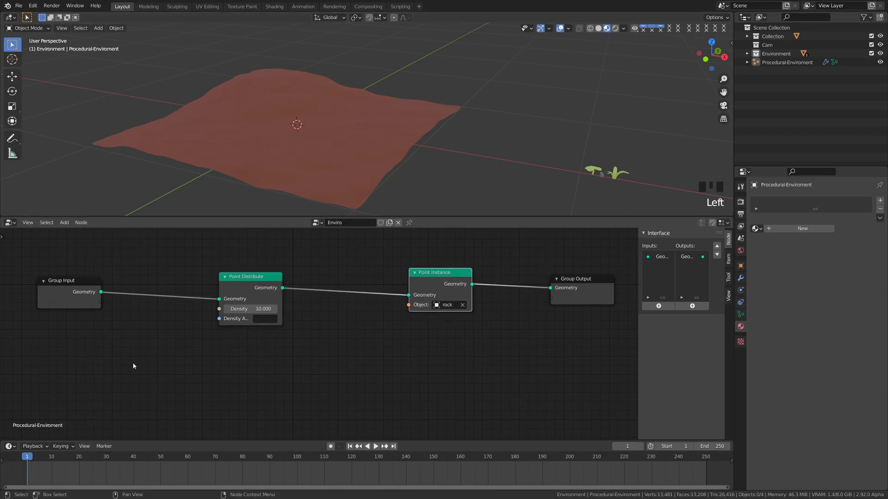
Step: Add an Object Info node below Group Input and set its object to Ground
middle_click_drag(134, 366, 143, 348)
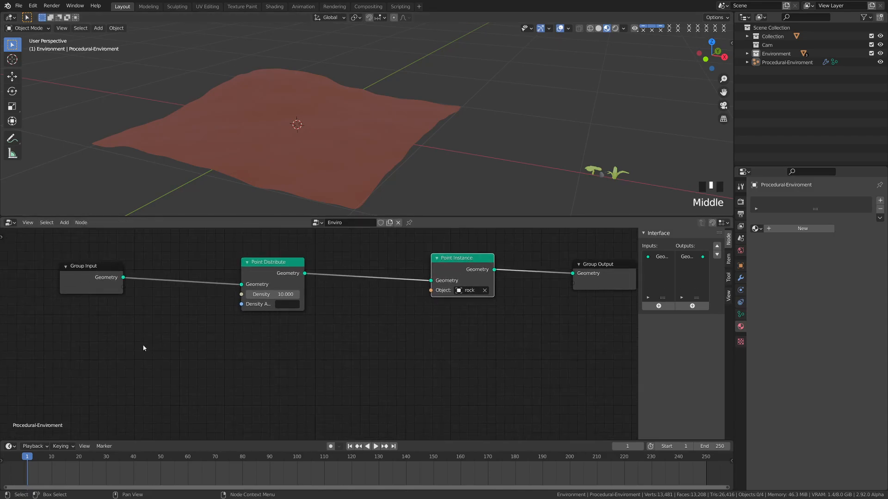
key("shift+a")
left_click(194, 370)
type("objec")
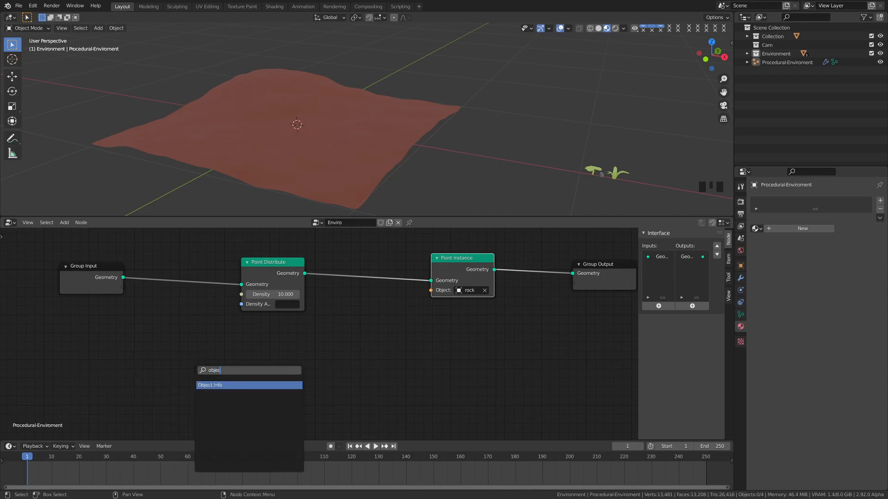
key("Return")
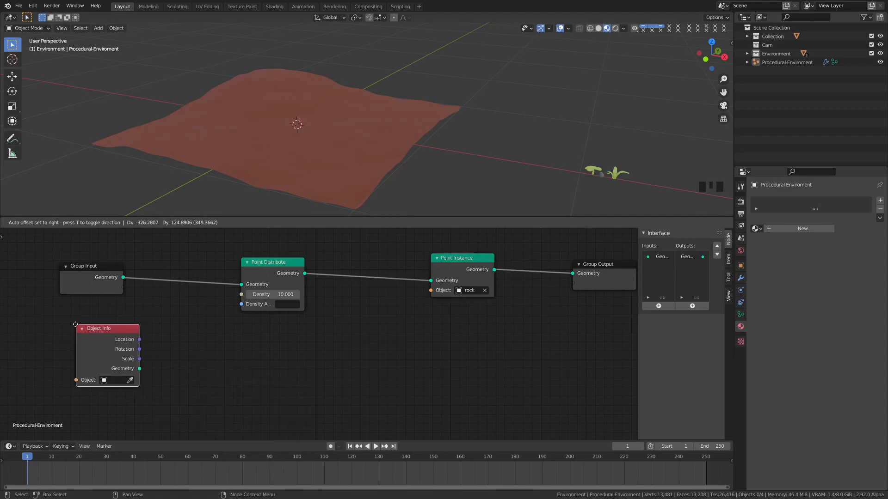
left_click(68, 325)
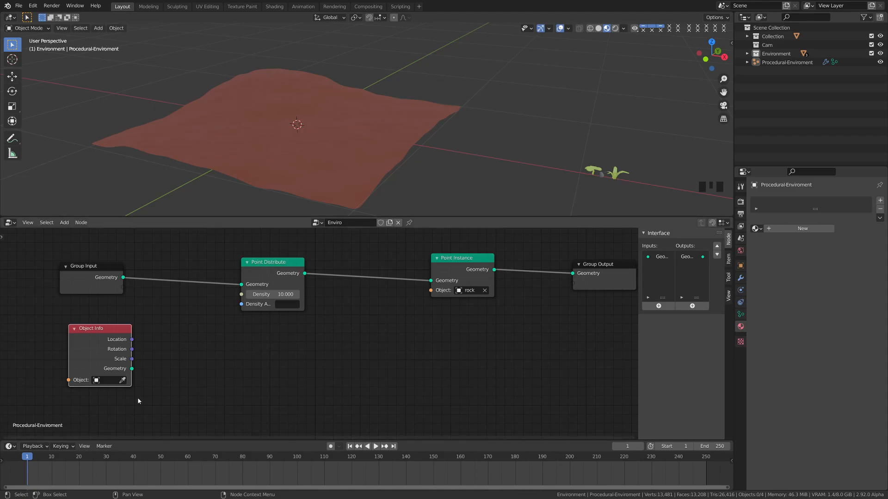
left_click(106, 380)
left_click(103, 411)
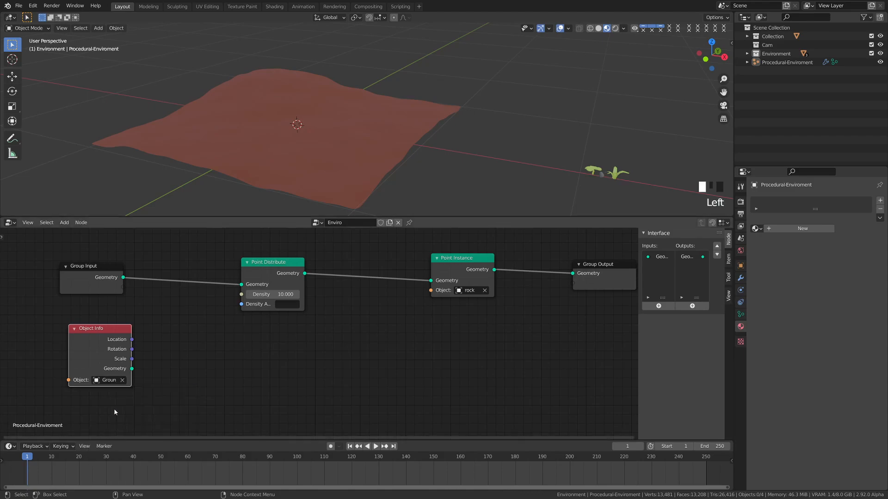
Step: Connect Object Info's Geometry output to Point Distribute's Geometry input, replacing the link from Group Input
middle_click_drag(286, 360, 222, 338, "shift")
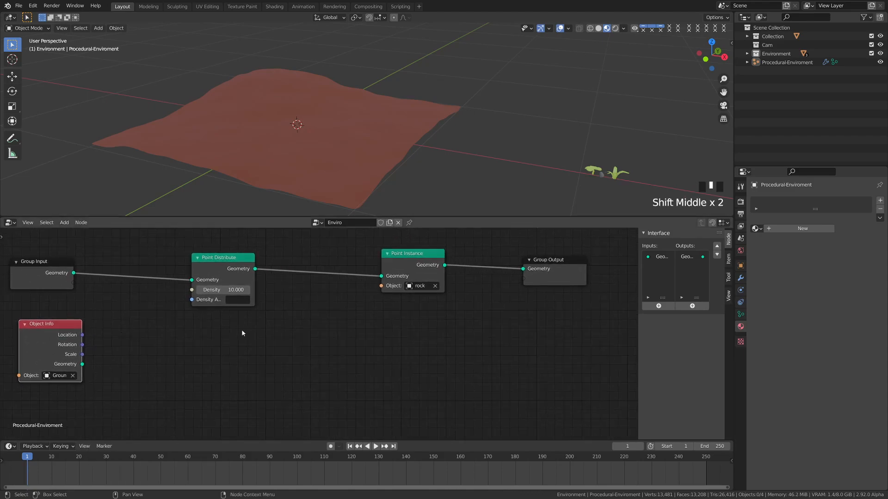
middle_click_drag(167, 335, 171, 333, "shift")
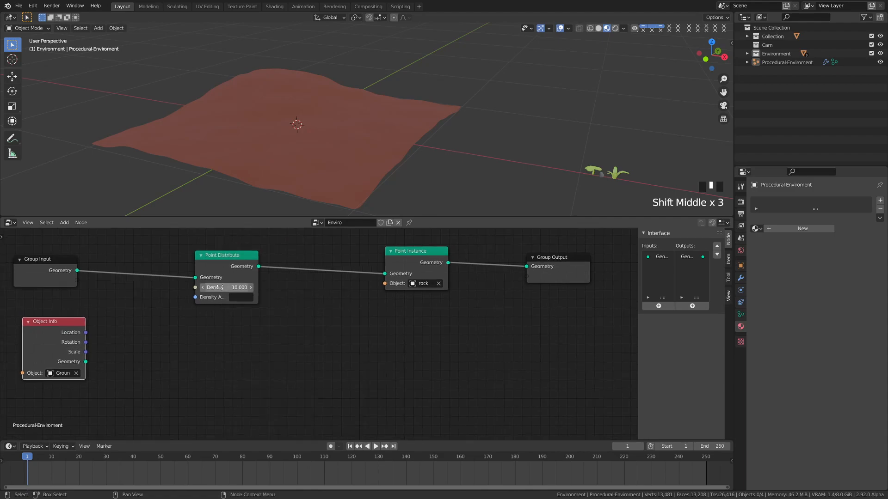
left_click(221, 261)
left_click_drag(221, 261, 237, 263)
left_click_drag(86, 361, 211, 278)
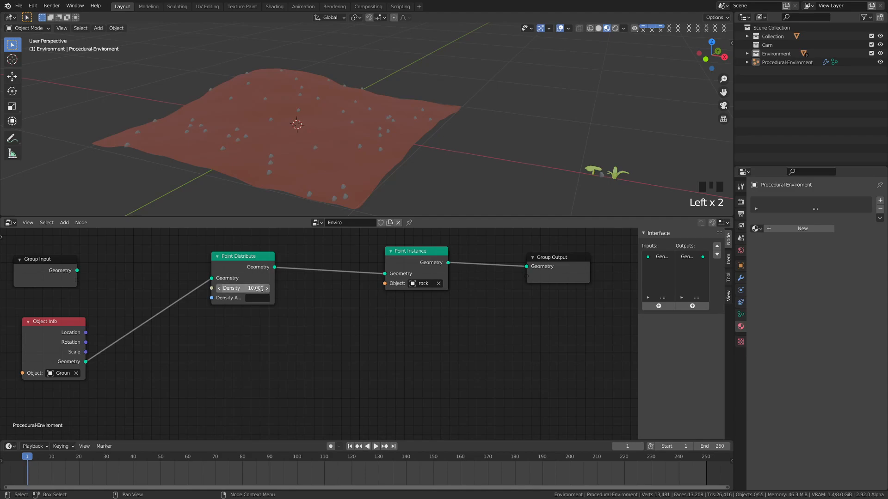
Step: Space out the Point Distribute and Point Instance nodes and shift Group Input slightly in the node tree
scroll(315, 161, "up", 6)
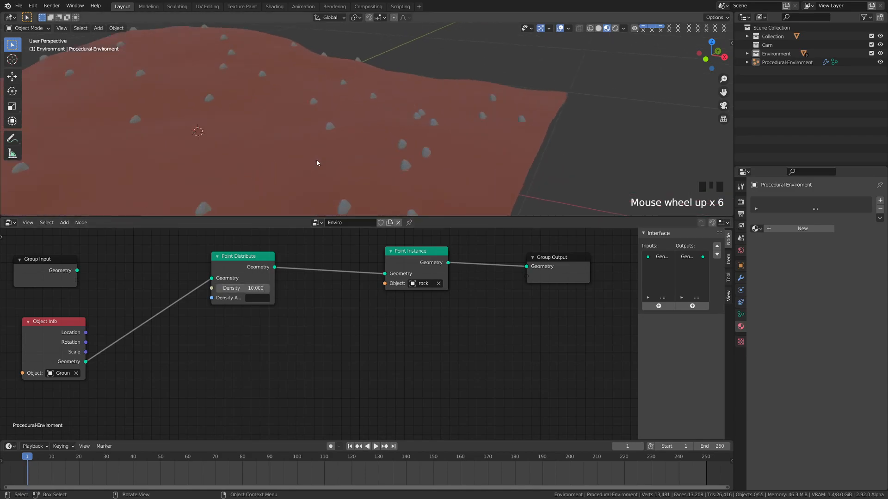
scroll(317, 163, "down", 5)
middle_click_drag(317, 163, 363, 158, "shift")
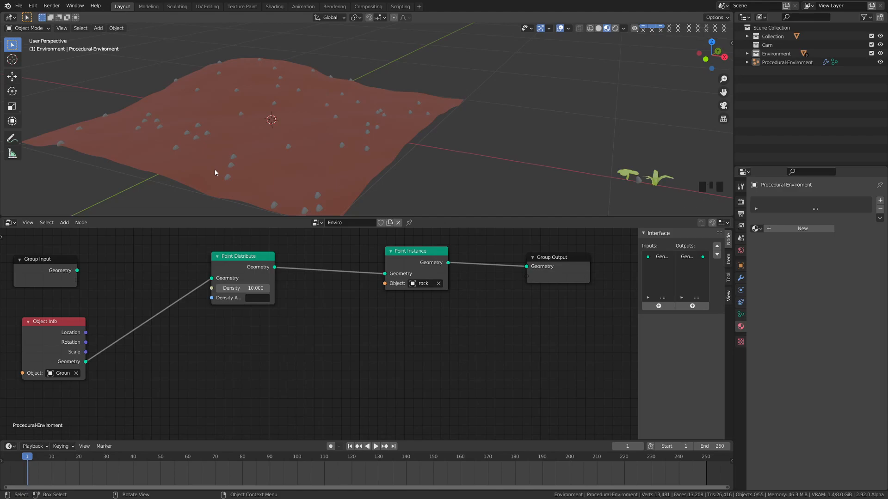
left_click(246, 260)
left_click_drag(247, 261, 242, 266)
left_click_drag(410, 250, 430, 255)
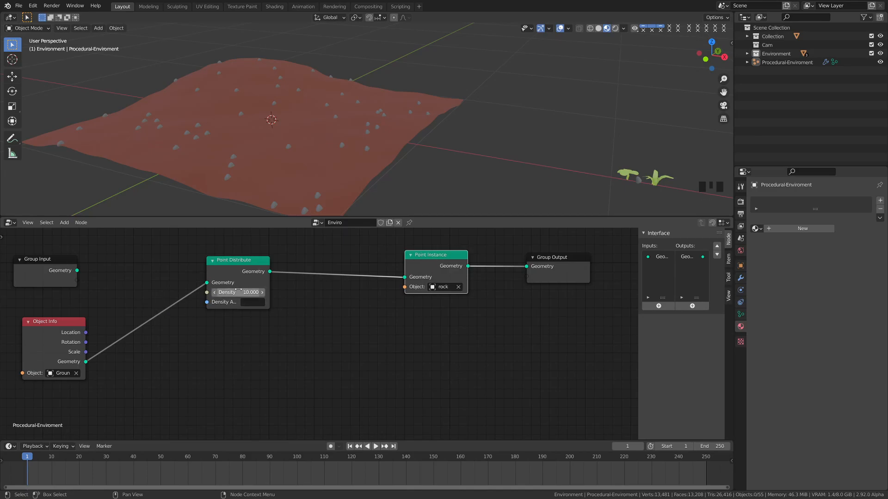
left_click_drag(66, 264, 73, 265)
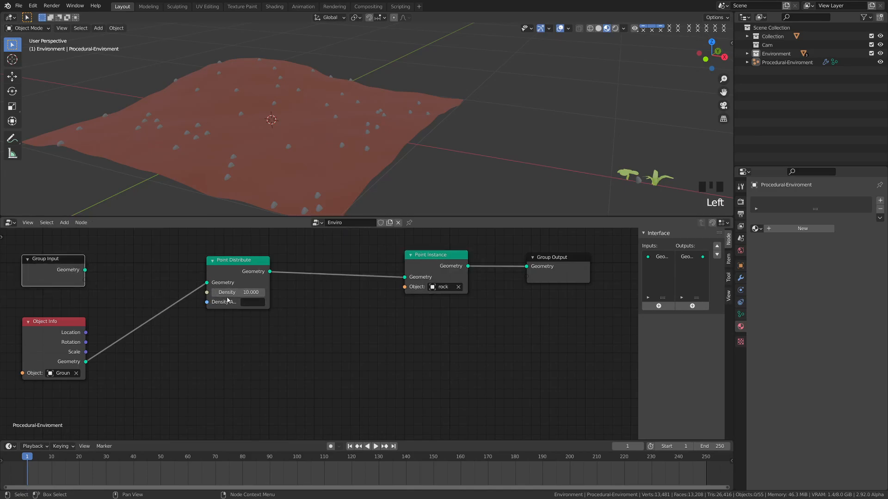
Step: Expose Point Distribute's Density as a new Group Input socket and show the Procedural-Enviroment object's modifier settings
left_click_drag(207, 292, 85, 280)
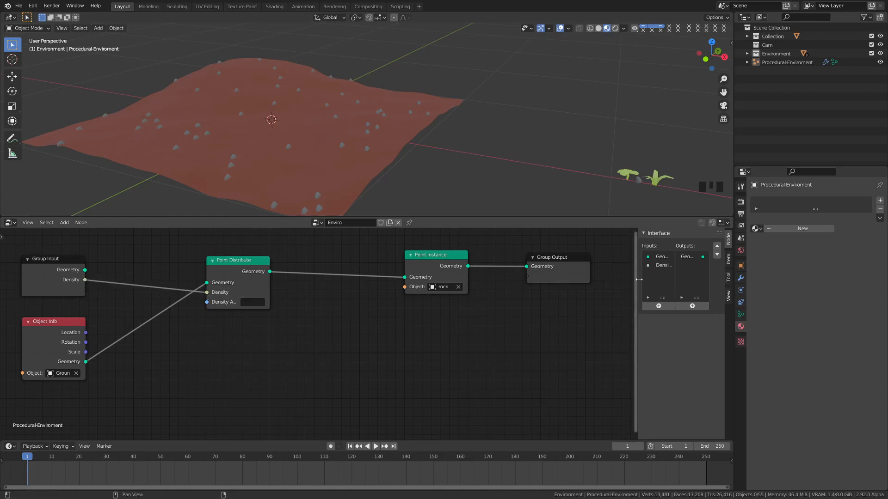
left_click_drag(638, 287, 610, 288)
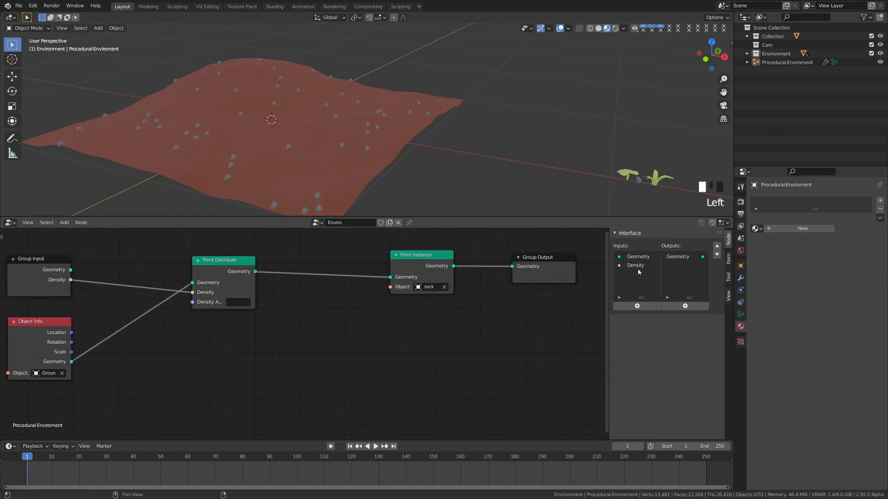
left_click(781, 62)
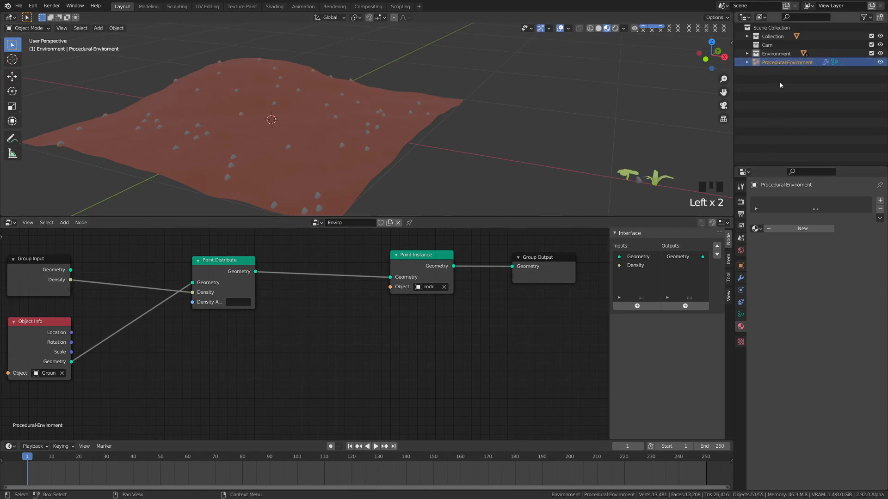
left_click(740, 277)
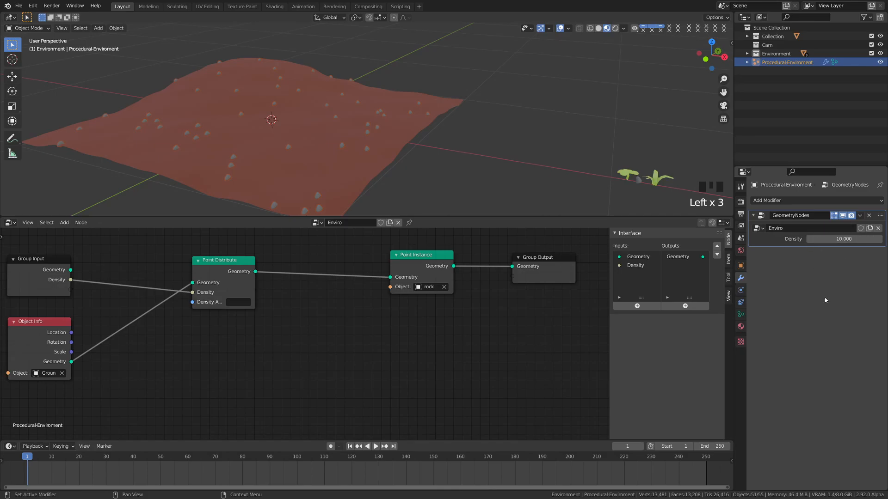
Step: Rename the node group's Density input to Rocks
left_click(635, 265)
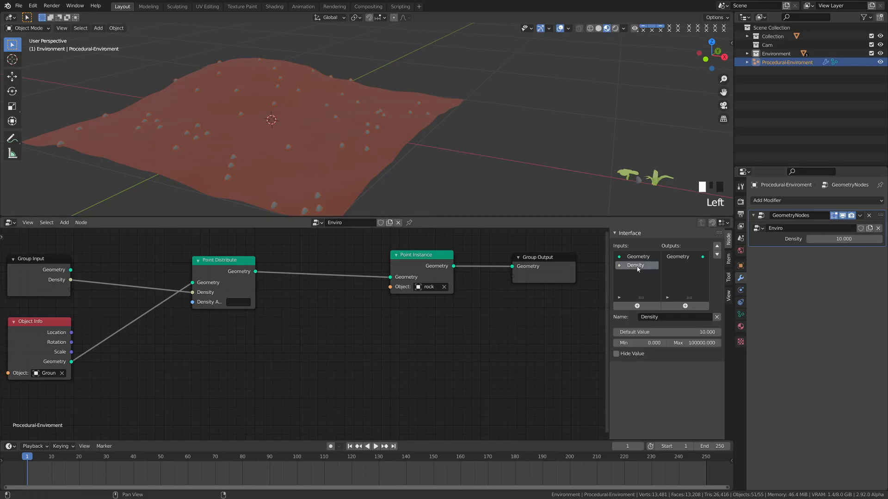
double_click(674, 317)
type("Rocks")
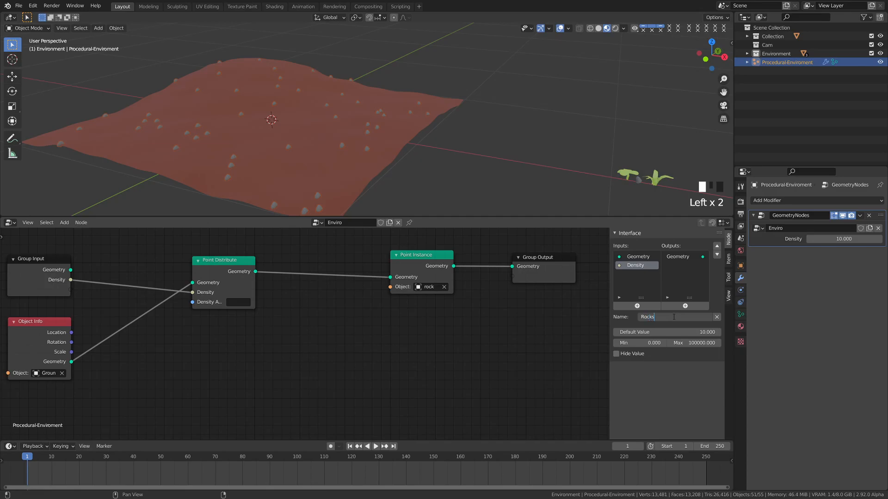
key("Return")
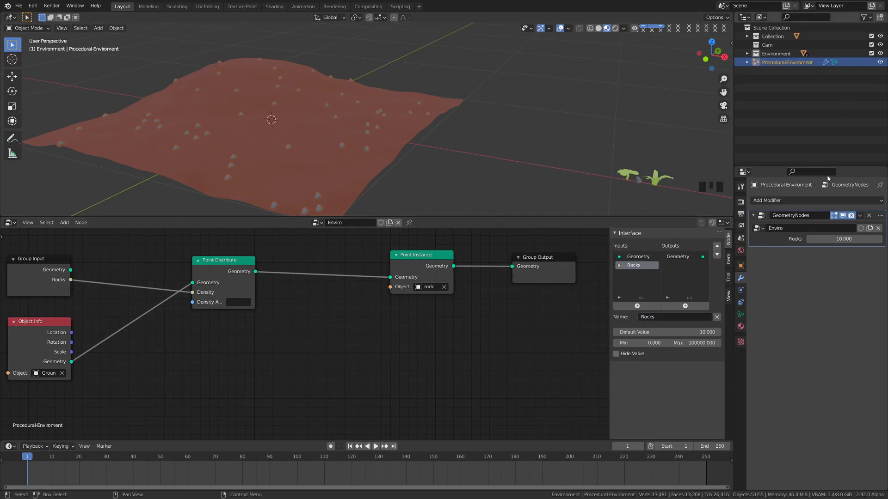
Step: Try a lower Rocks value in the GeometryNodes modifier and return it to 10
left_click_drag(844, 239, 835, 239)
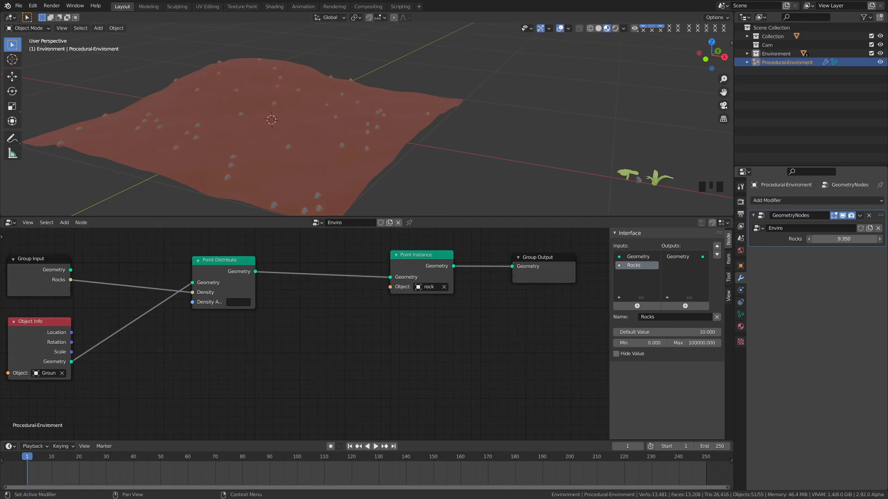
left_click(841, 239)
type("10")
key("Return")
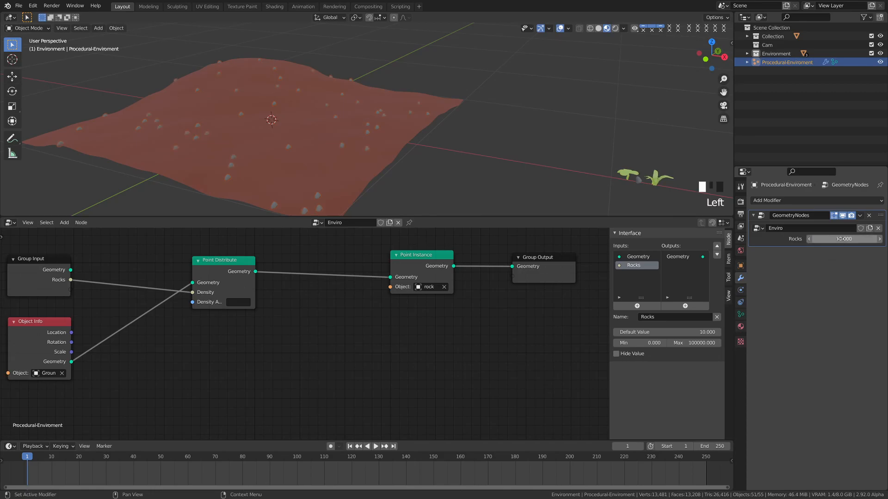
Step: Move Point Instance and Group Output together away from Point Distribute to make room in the chain
left_click(262, 316)
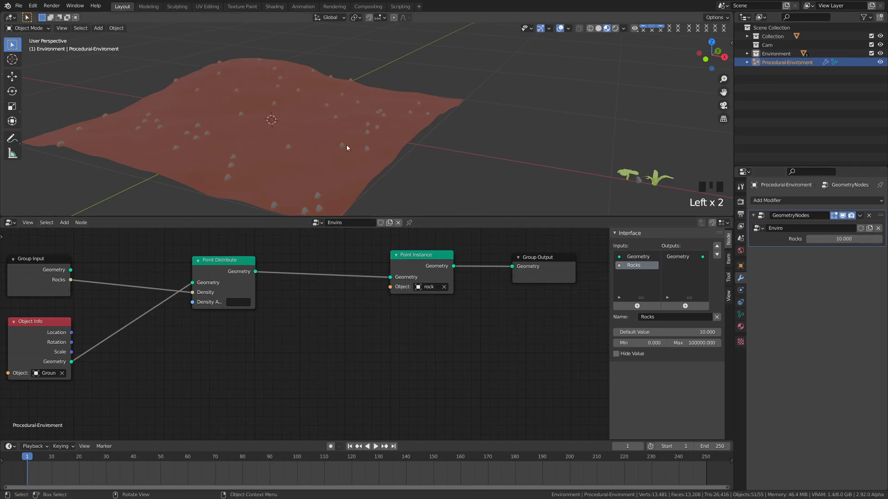
middle_click_drag(296, 277, 257, 285, "shift")
left_click(497, 266)
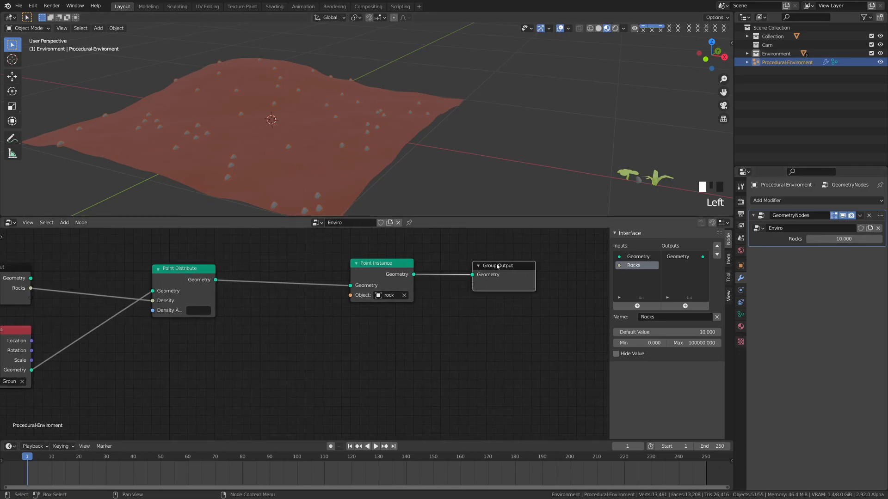
left_click(399, 264, "shift")
left_click_drag(399, 264, 466, 266)
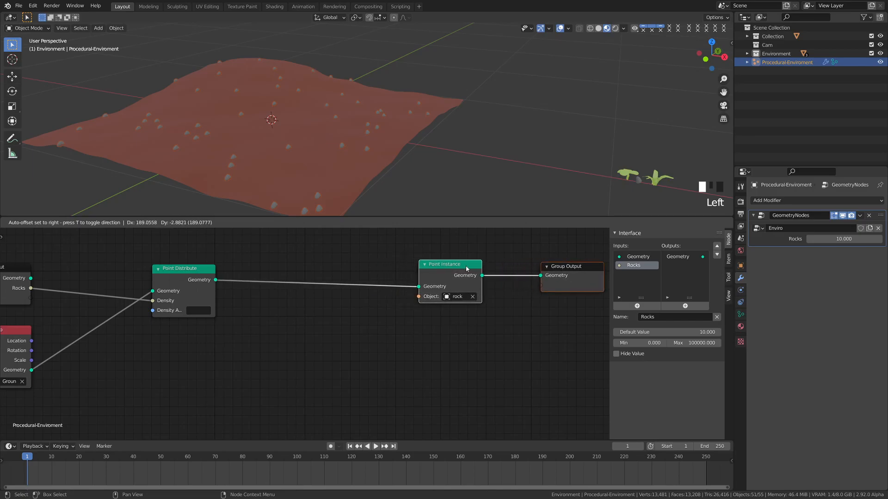
left_click(466, 266)
middle_click_drag(290, 343, 309, 338)
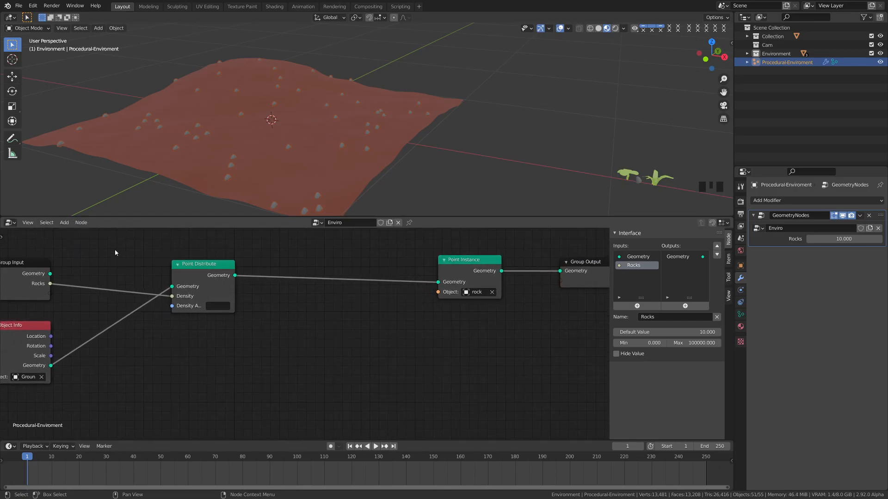
Step: Add a Random Attribute node below the chain and place a duplicate beside it
left_click(68, 223)
mouse_move(84, 245)
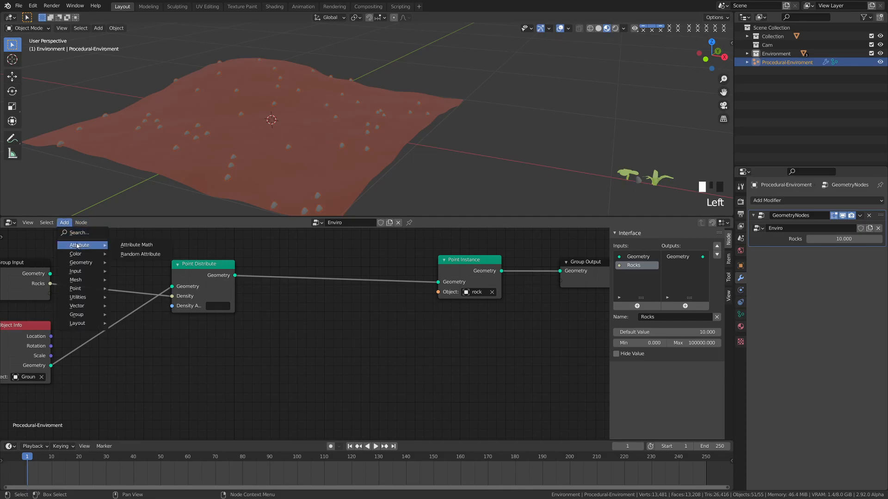
left_click(139, 254)
left_click(262, 308)
key("shift+d")
left_click(364, 315)
left_click_drag(367, 312, 367, 315)
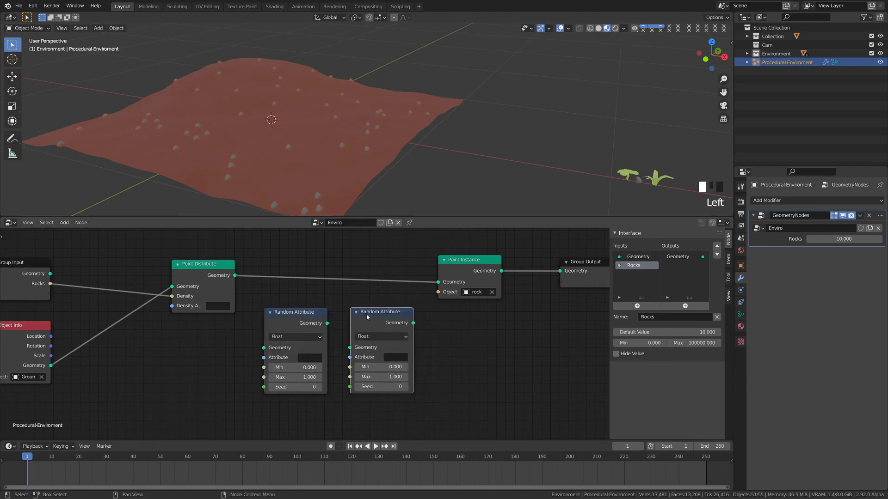
Step: Insert both Random Attribute nodes in series into the link between Point Distribute and Point Instance
left_click_drag(284, 319, 291, 280)
middle_click_drag(440, 341, 387, 339)
left_click_drag(322, 317, 333, 282)
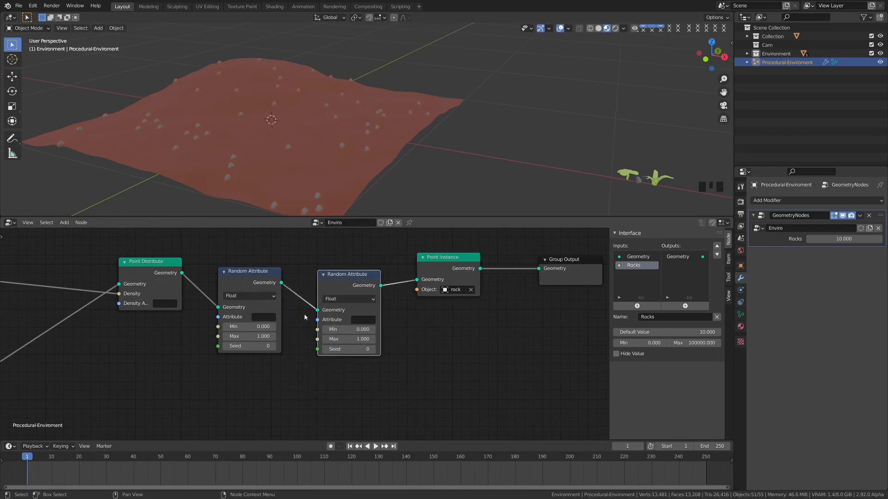
Step: Set the first Random Attribute node's attribute to scale
left_click(262, 317)
type("scale")
key("Return")
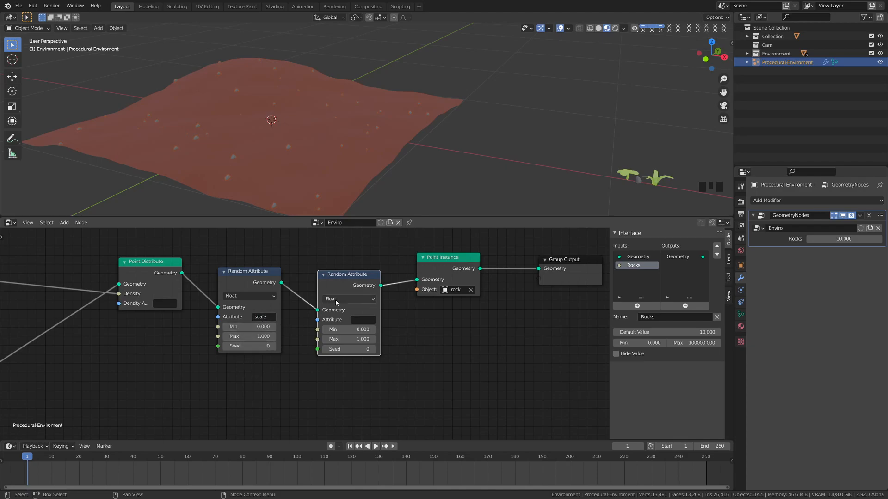
Step: Set the second Random Attribute node to Vector with Max 5 on all three axes and attribute rotation
left_click_drag(340, 279, 341, 273)
left_click(348, 291)
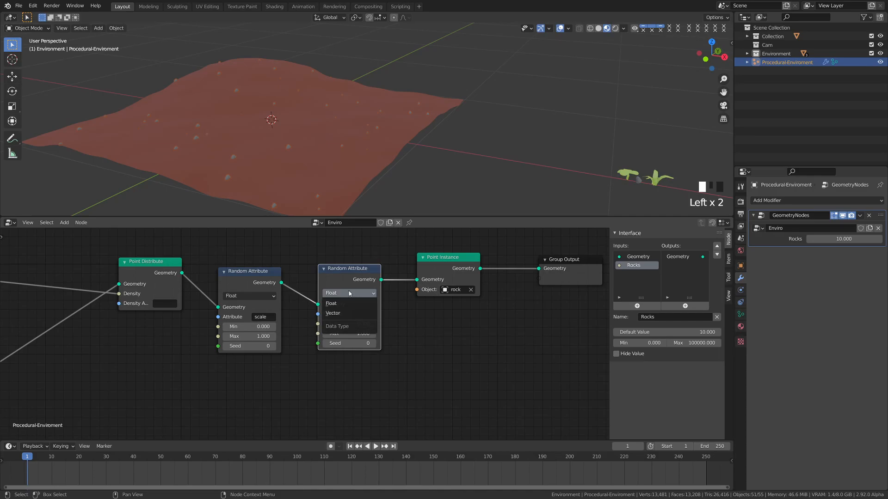
left_click(349, 312)
mouse_move(342, 272)
left_mouse_down()
mouse_move(339, 253)
mouse_move(340, 275)
left_mouse_up()
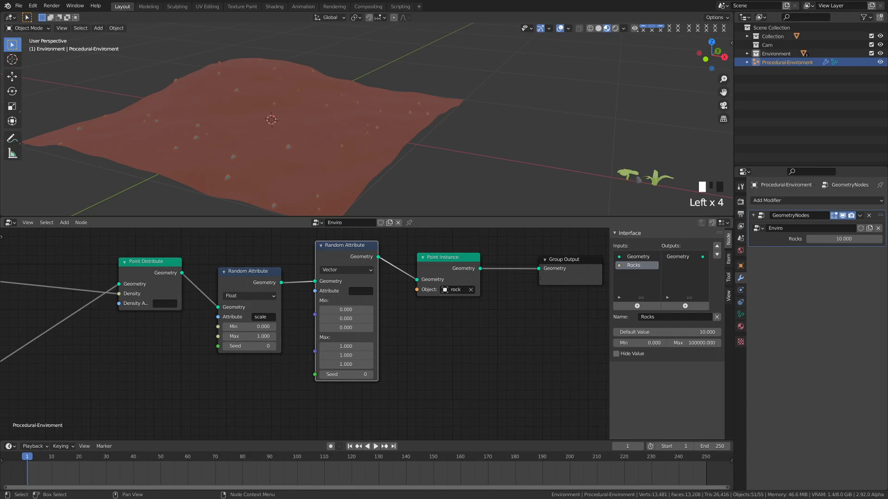
left_click(360, 329)
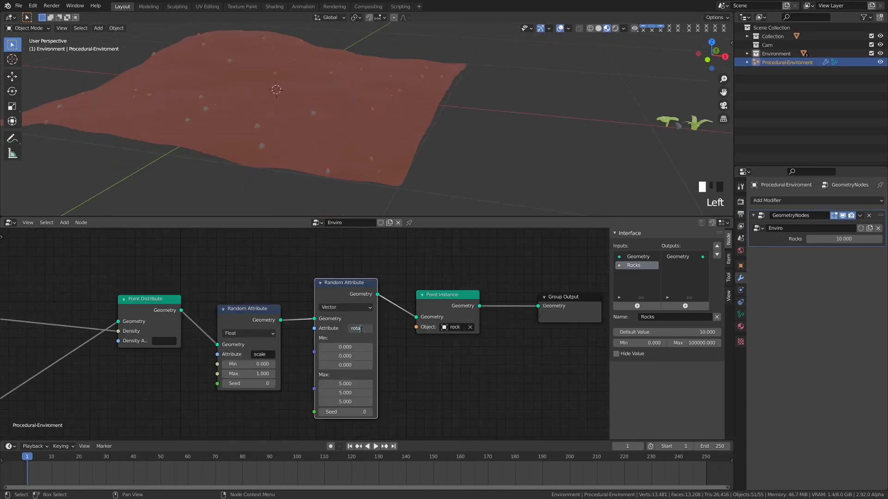
type("rotation")
key("Return")
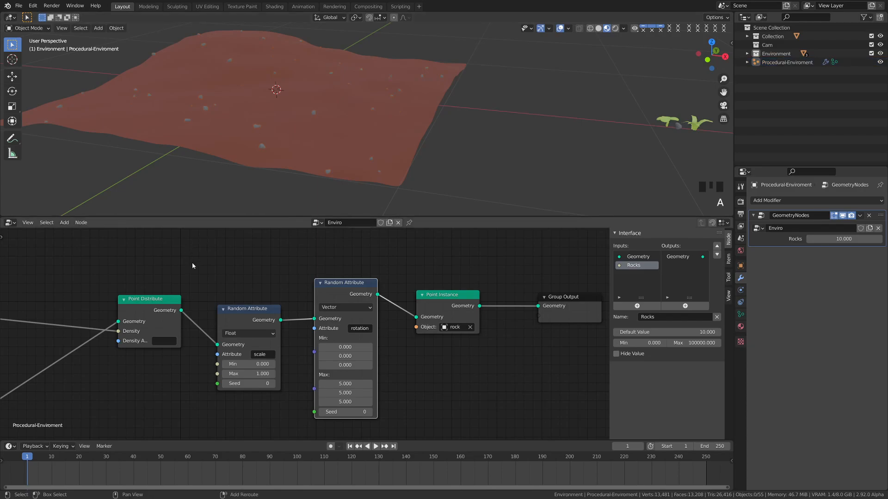
Step: Move Object Info lower and shift Point Distribute, both Random Attribute nodes and Point Instance upward
middle_click_drag(190, 259, 282, 225, "shift")
left_click_drag(75, 337, 78, 382)
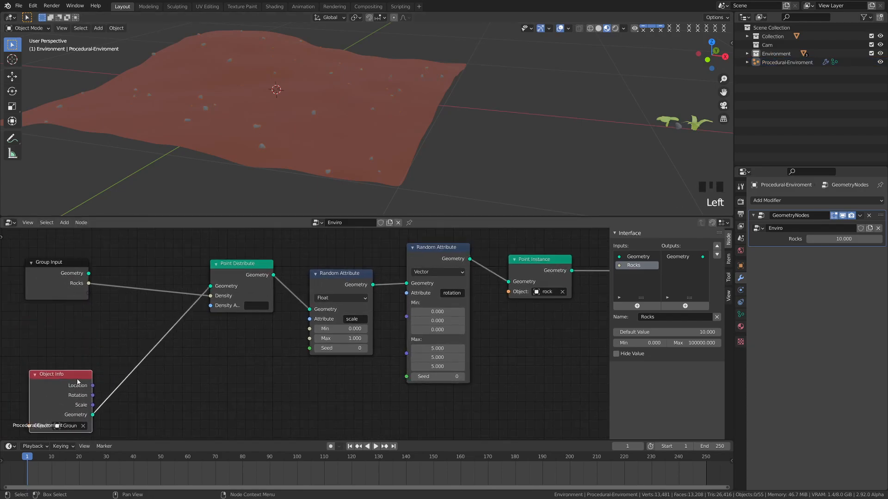
left_click_drag(250, 267, 249, 257)
left_click_drag(355, 279, 358, 253)
left_click_drag(439, 248, 437, 246)
left_click_drag(525, 262, 527, 250)
Step: Expose the scale Random Attribute's Min and Max as new Group Input sockets
middle_click_drag(64, 284, 101, 266, "shift")
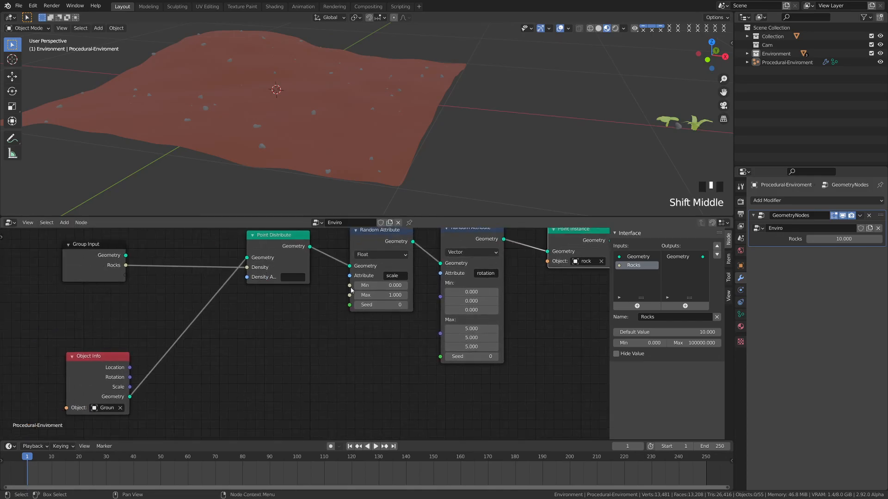
left_click_drag(350, 286, 125, 275)
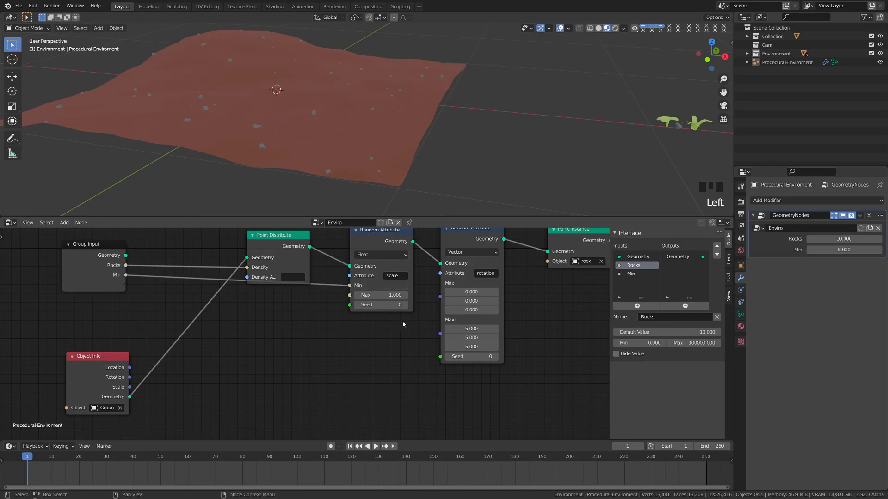
left_click_drag(354, 297, 126, 285)
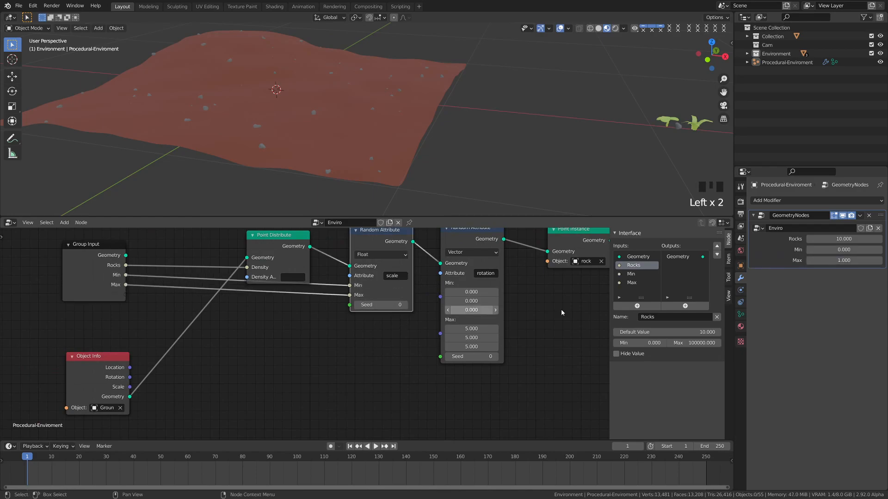
Step: Rename the node group's Min and Max inputs to Rock-Min and Rock-Max
left_click(645, 276)
left_click(645, 317)
key("Home")
type("Rock")
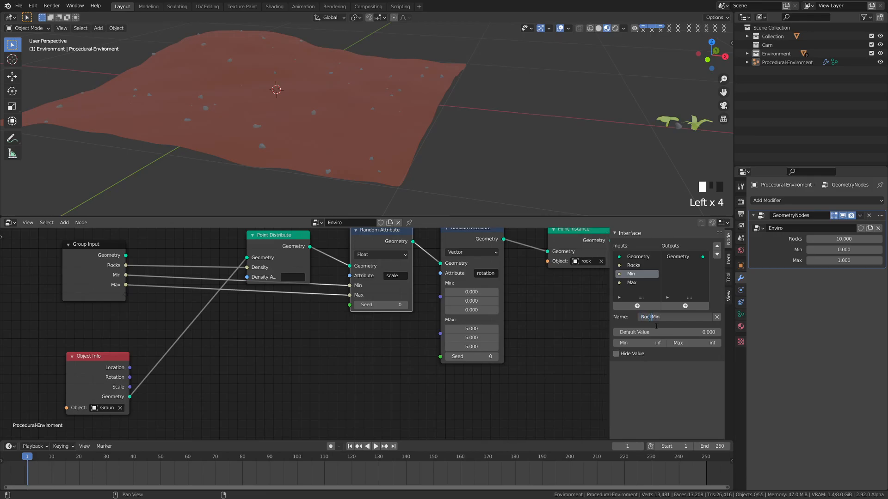
type("-")
left_click(632, 283)
left_click(647, 317)
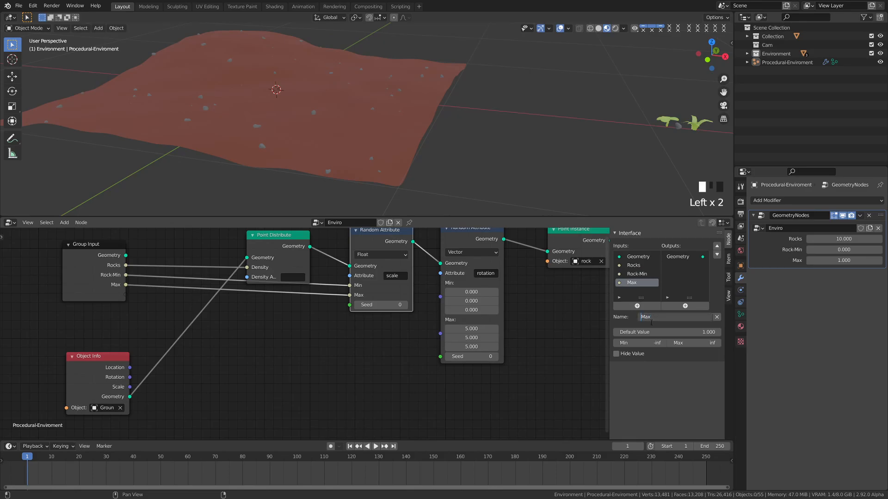
type("Rock-")
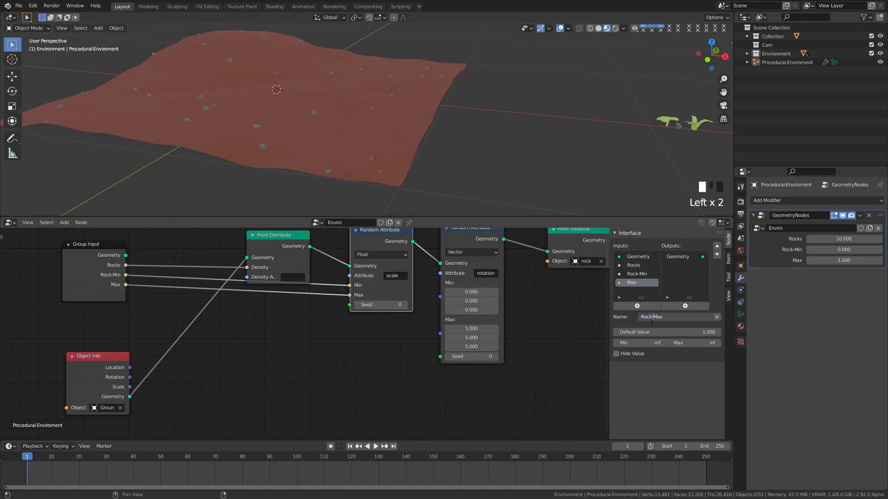
key("Return")
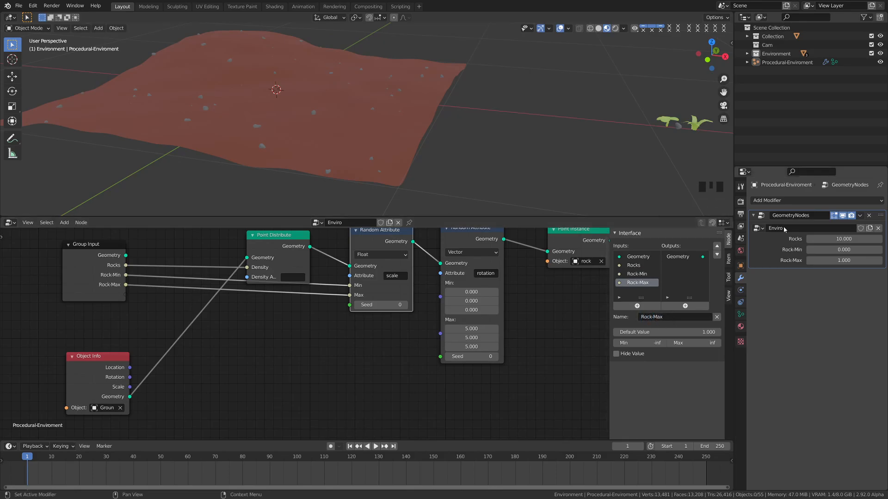
Step: Set the modifier's Rock-Max value to 0.75 and its Rock-Min value to 0.1
left_click(846, 261)
key("BackSpace")
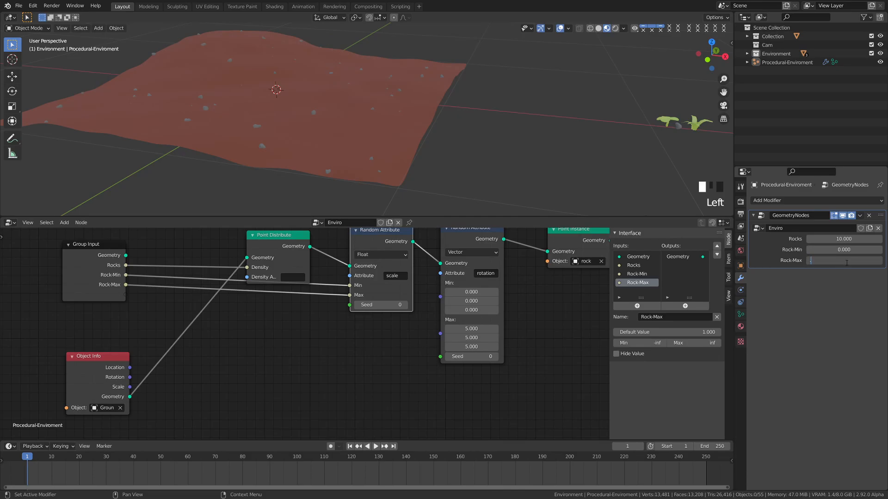
key("Return")
double_click(848, 250)
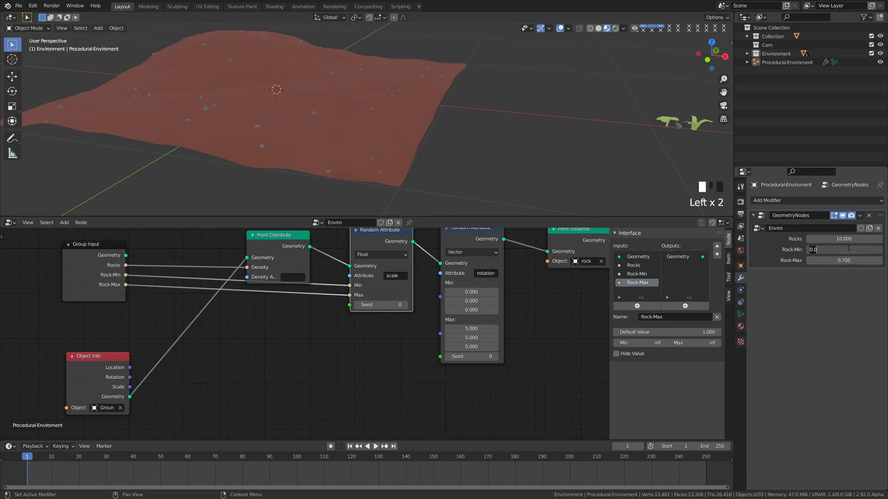
type(".1")
key("Return")
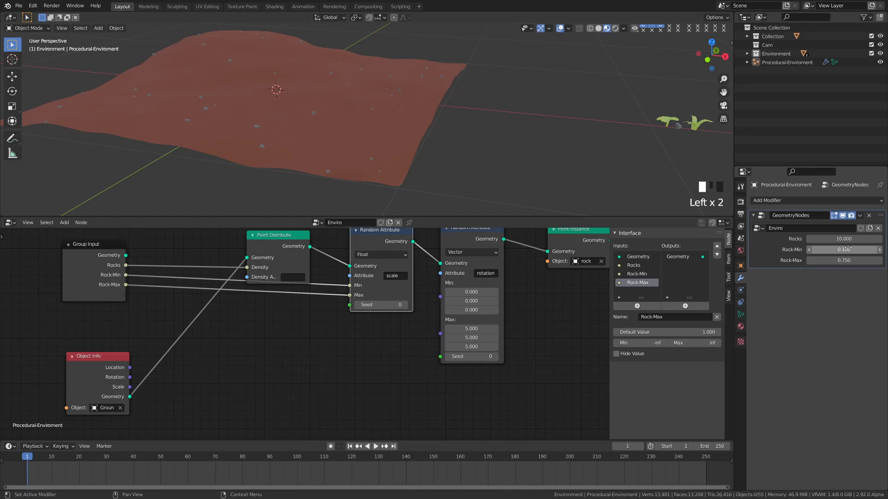
Step: Raise the modifier's Rock-Max value to 2 to enlarge the biggest scattered rocks
left_click(848, 261)
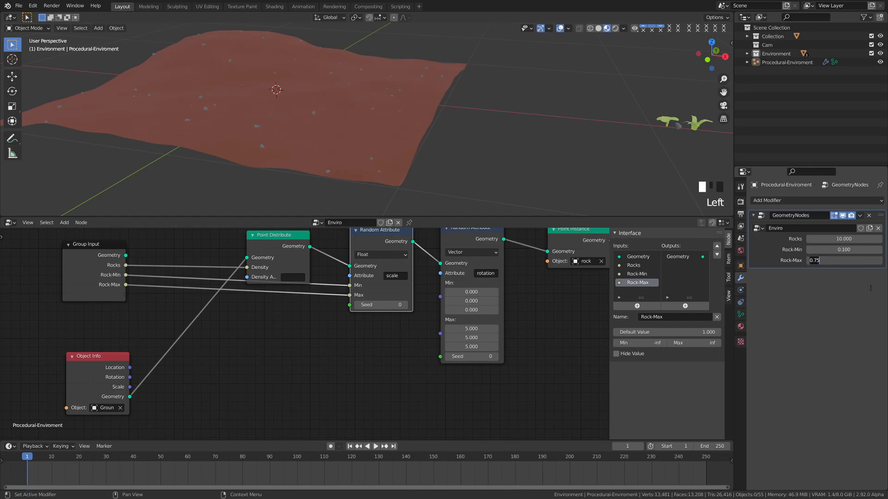
key("BackSpace")
key("BackSpace")
key("BackSpace")
key("BackSpace")
type("2")
key("Return")
mouse_move(434, 94)
middle_mouse_down()
mouse_move(402, 101)
mouse_move(422, 106)
middle_mouse_up()
mouse_move(345, 113)
middle_mouse_down("shift")
mouse_move(344, 135)
mouse_move(335, 110)
middle_mouse_up("shift")
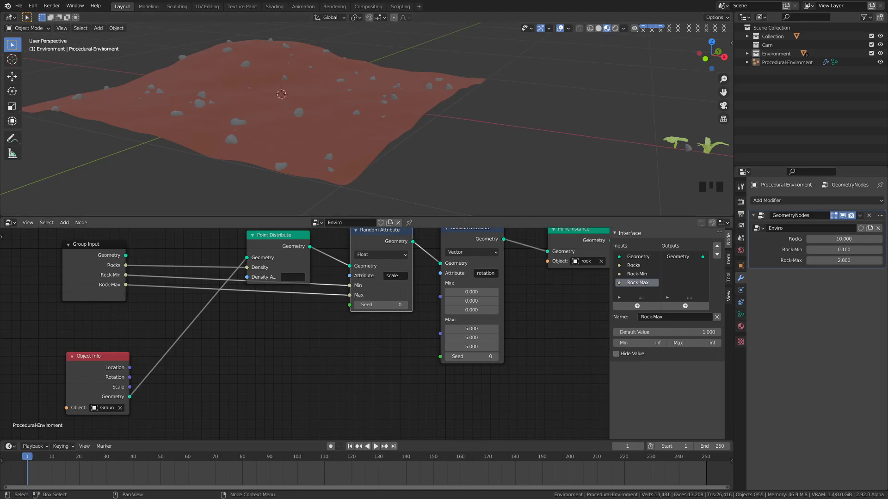
Step: Duplicate the Point Distribute, both Random Attribute and Point Instance nodes twice, placing the copies as two rows below the rock chain
scroll(323, 307, "down", 3)
middle_click_drag(323, 307, 207, 318)
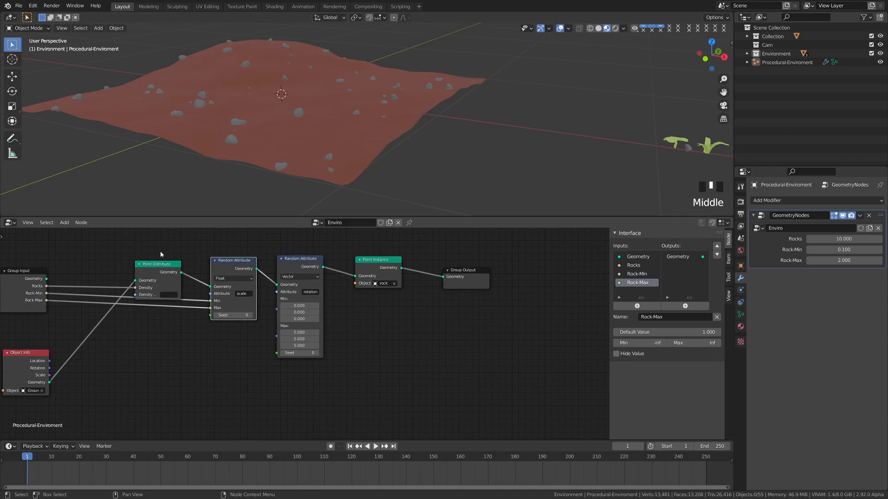
left_click_drag(145, 240, 361, 273)
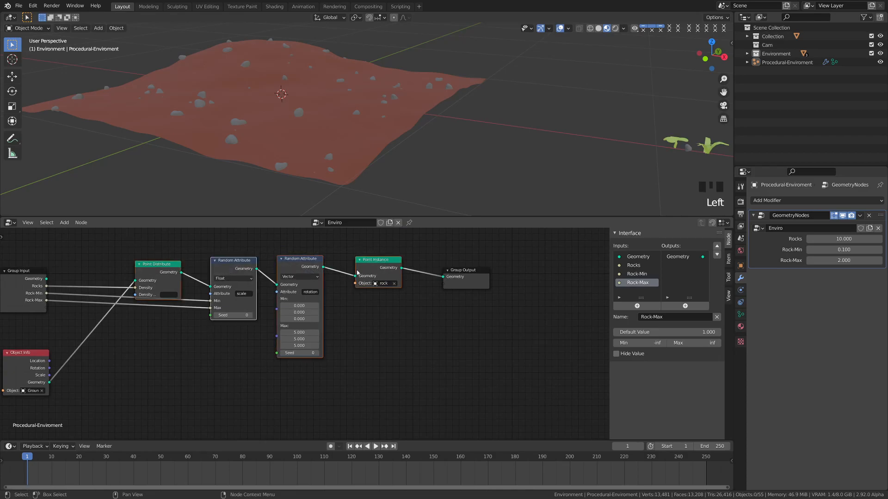
key("shift+d")
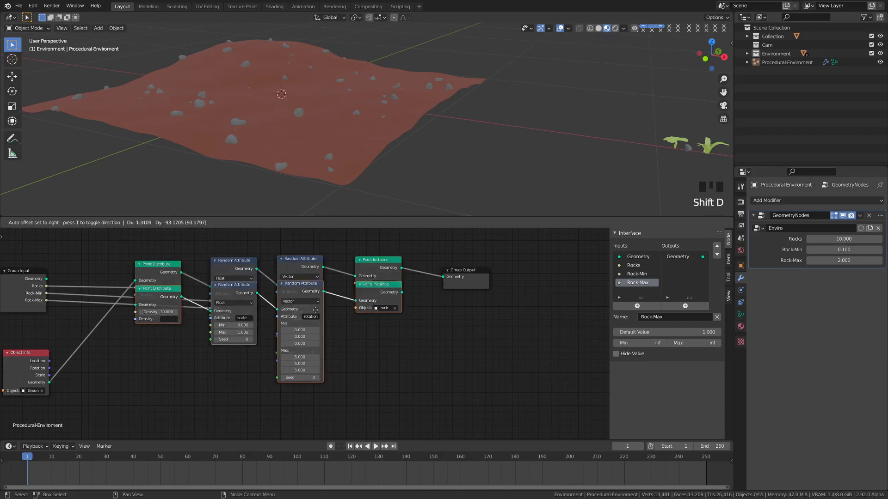
middle_click_drag(370, 392, 363, 318)
scroll(355, 296, "down", 2)
key("shift+d")
left_click(311, 385)
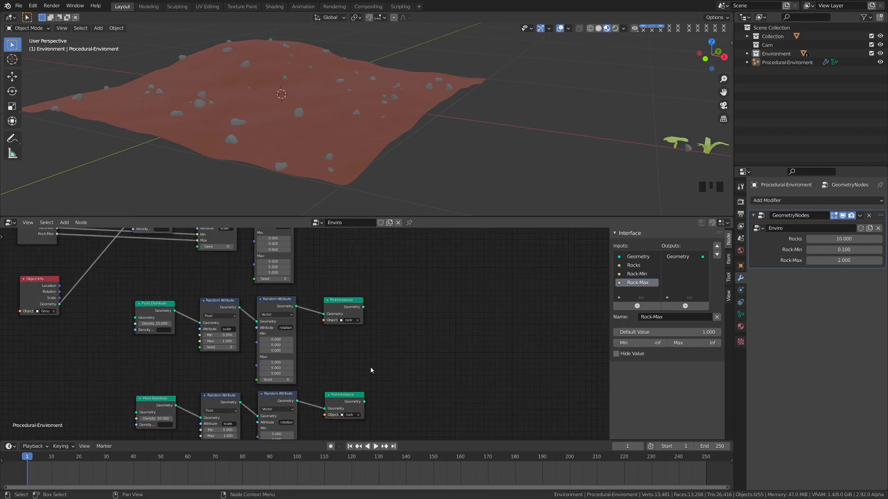
Step: Set the instanced object to grass in the first duplicated Point Instance and to clove in the second
left_click(353, 321)
left_click(362, 337)
middle_click_drag(363, 351, 372, 314)
left_click(358, 378)
left_click(357, 388)
Step: Move the Group Output node farther right to make room after the rock Point Instance node
scroll(311, 383, "down", 2)
scroll(337, 278, "down", 1)
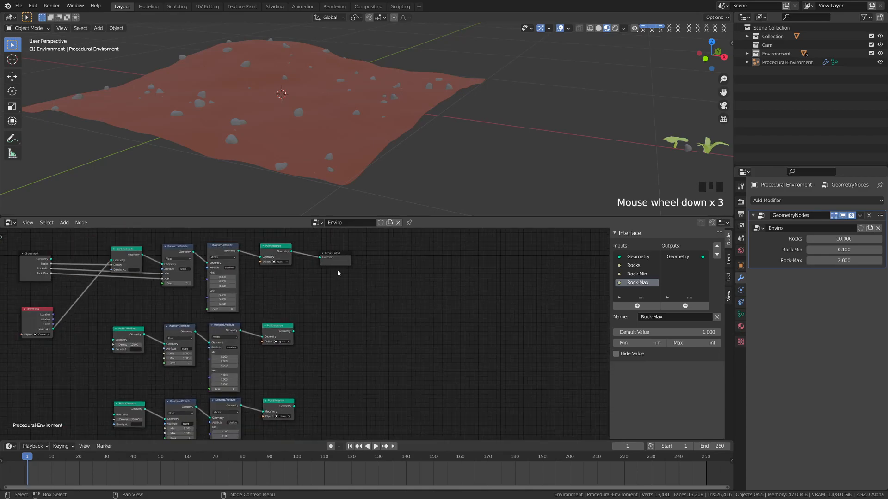
left_click_drag(339, 259, 471, 261)
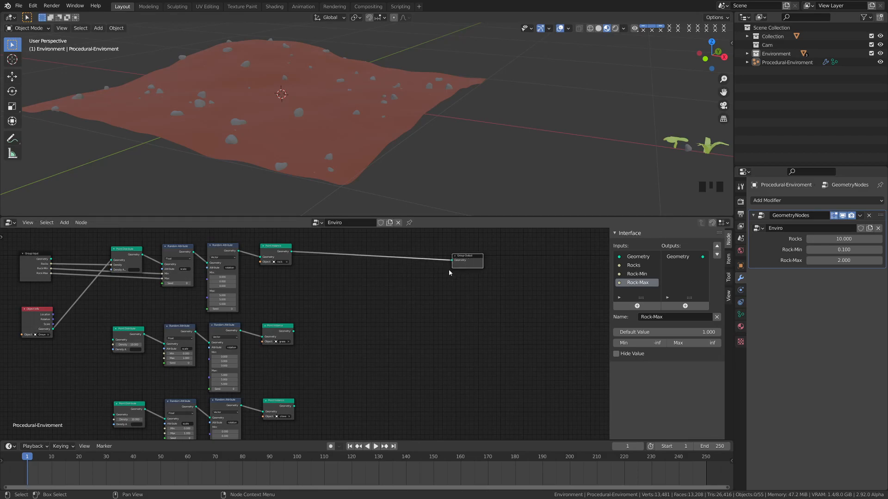
mouse_move(339, 304)
middle_mouse_down()
mouse_move(311, 311)
mouse_move(341, 311)
mouse_move(337, 300)
middle_mouse_up()
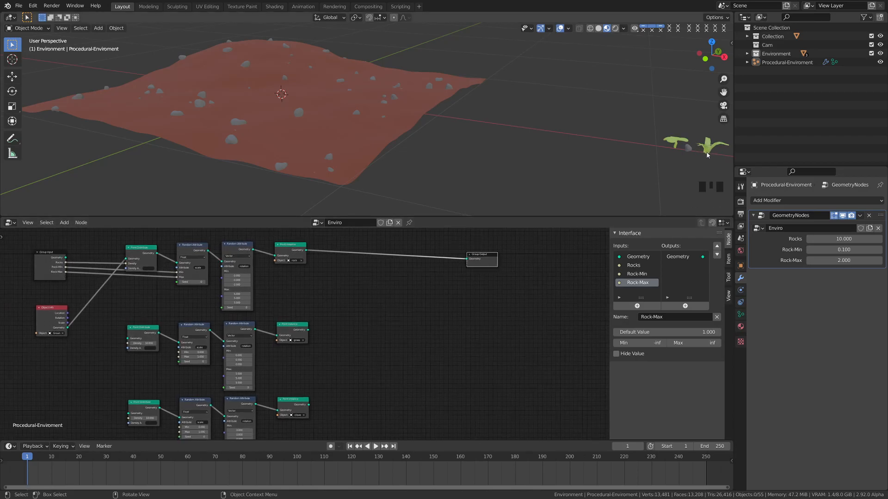
Step: Insert two Join Geometry nodes in series before Group Output and connect the grass and clove Point Instance outputs to their free inputs
left_click(371, 291)
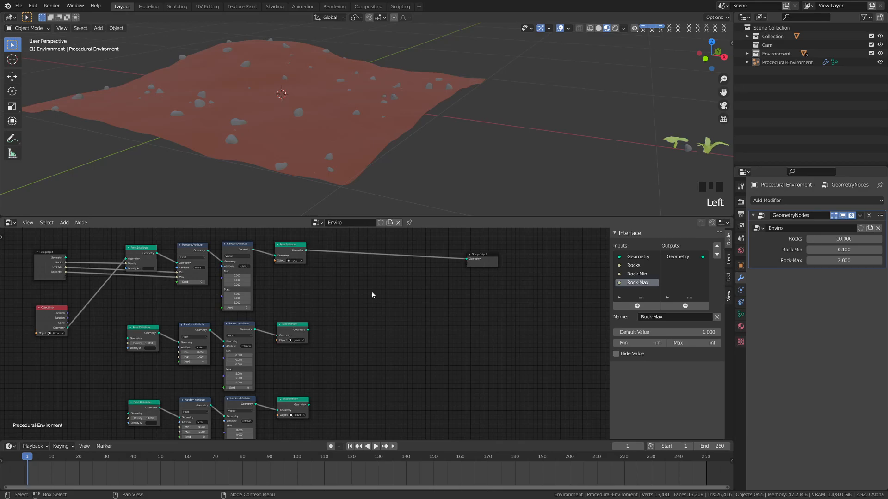
key("shift+a")
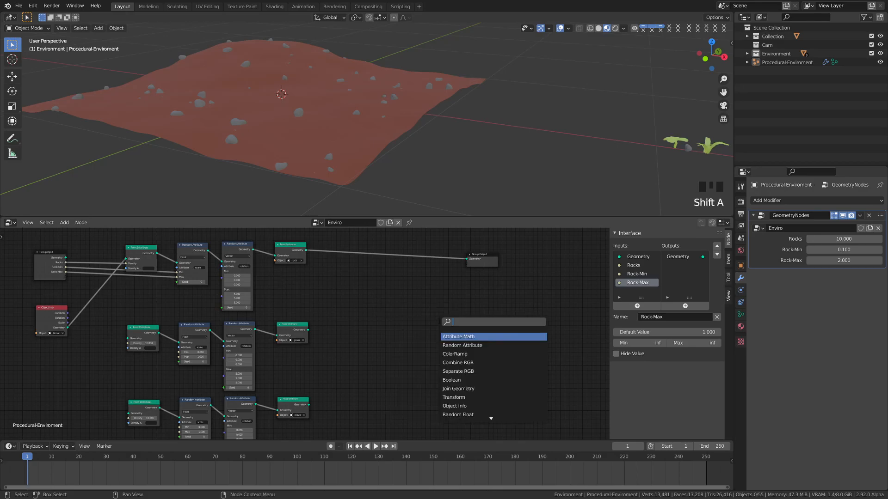
type("join")
key("Return")
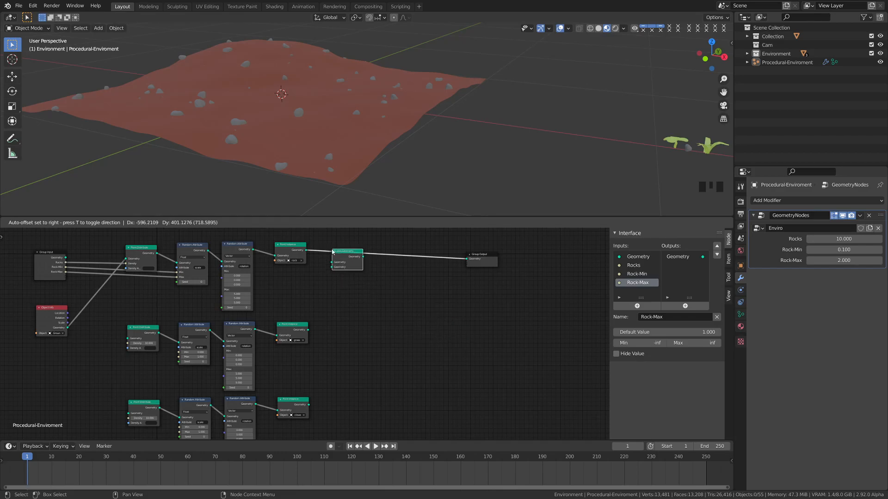
left_click(365, 270)
key("shift+d")
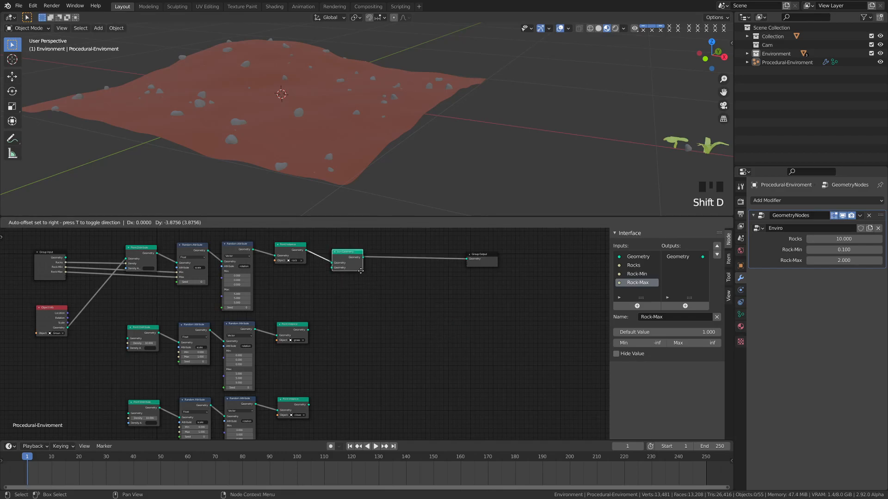
left_click(438, 275)
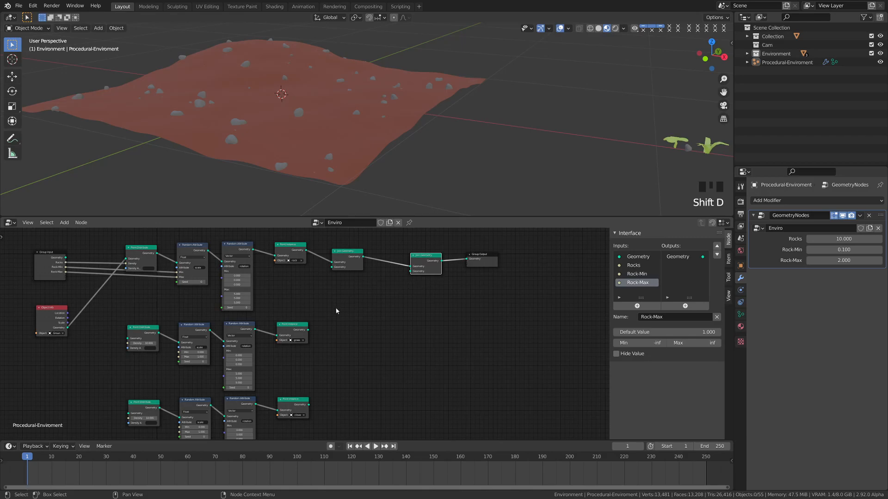
left_click_drag(307, 330, 332, 268)
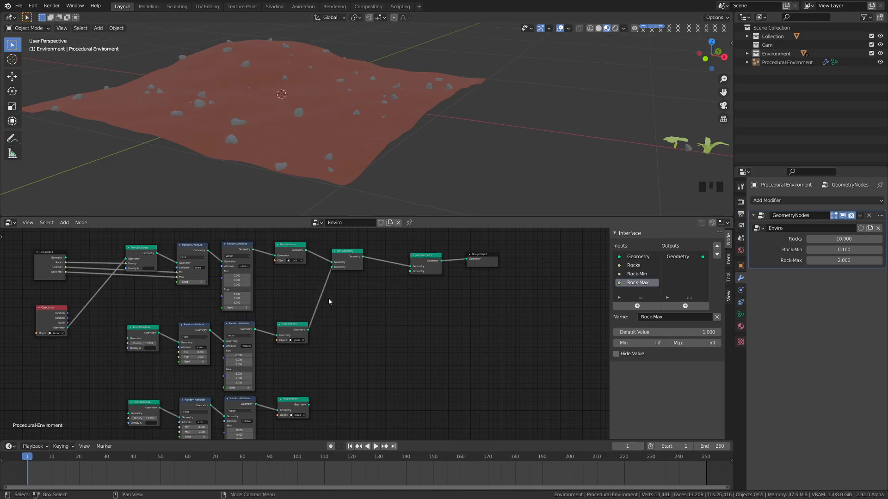
left_click_drag(309, 405, 410, 271)
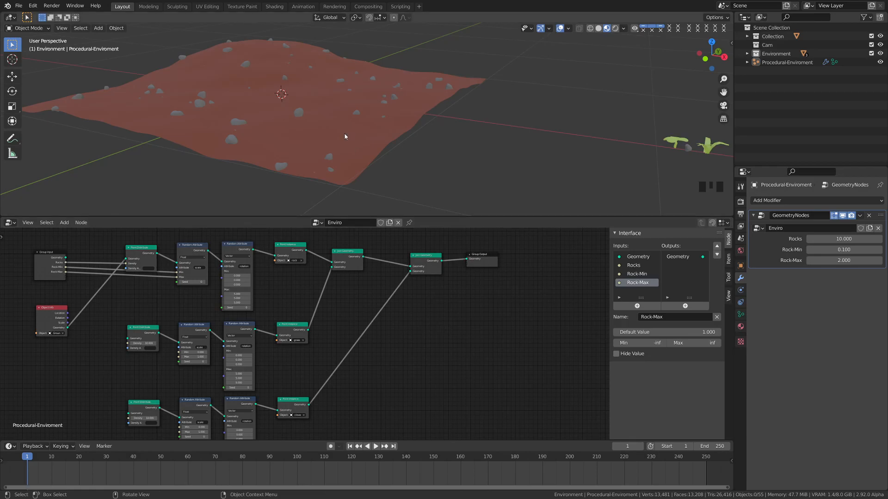
Step: Connect the ground Object Info node's Geometry output to the grass and clove Point Distribute nodes
middle_click_drag(138, 372, 206, 268)
scroll(285, 335, "up", 5)
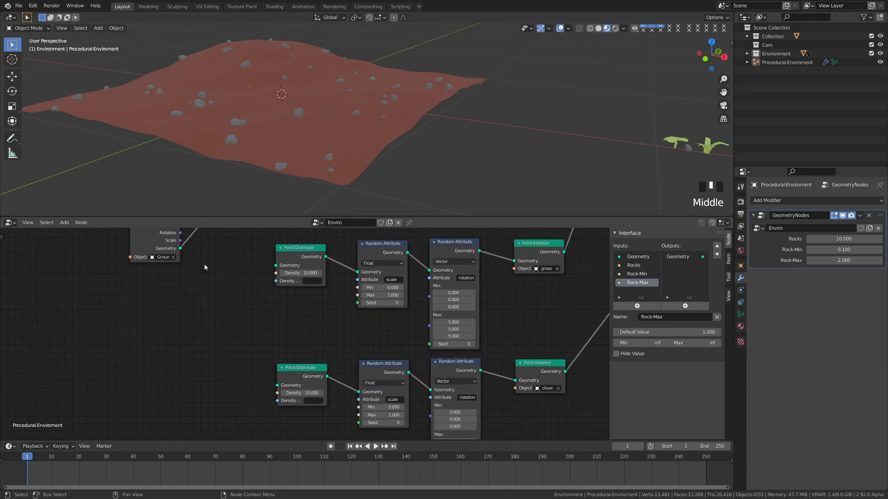
left_click_drag(181, 248, 271, 268)
left_click_drag(181, 248, 277, 266)
left_click_drag(180, 250, 277, 385)
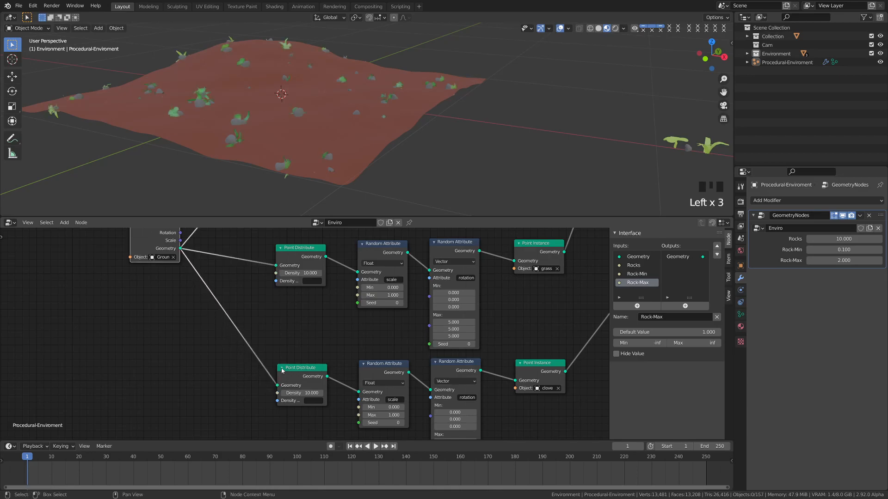
Step: Set the X and Y rotation Max values to 0 in the grass chain's vector Random Attribute node
middle_click_drag(263, 150, 239, 117, "shift")
scroll(296, 163, "up", 3)
middle_click_drag(339, 194, 329, 190)
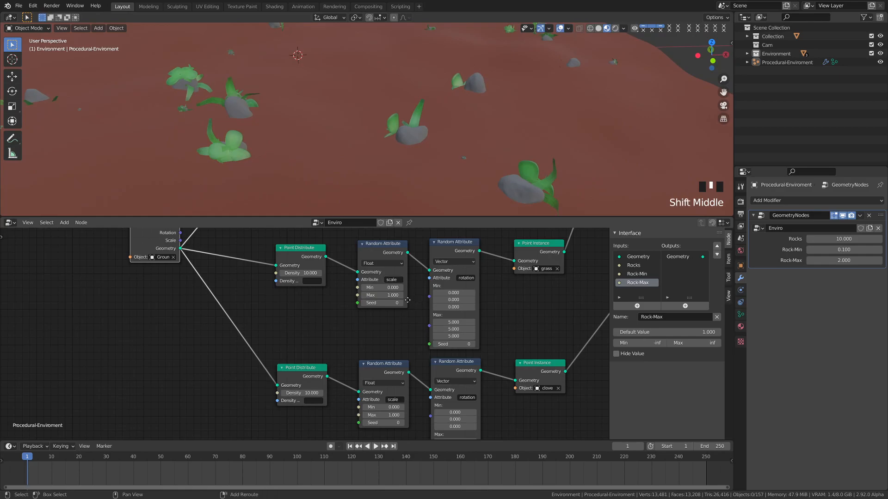
middle_click_drag(453, 322, 427, 315, "shift")
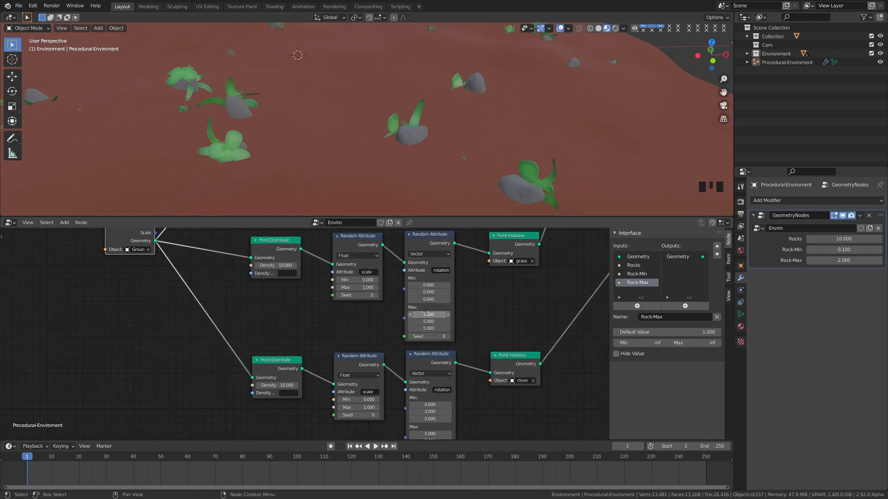
left_click(425, 313)
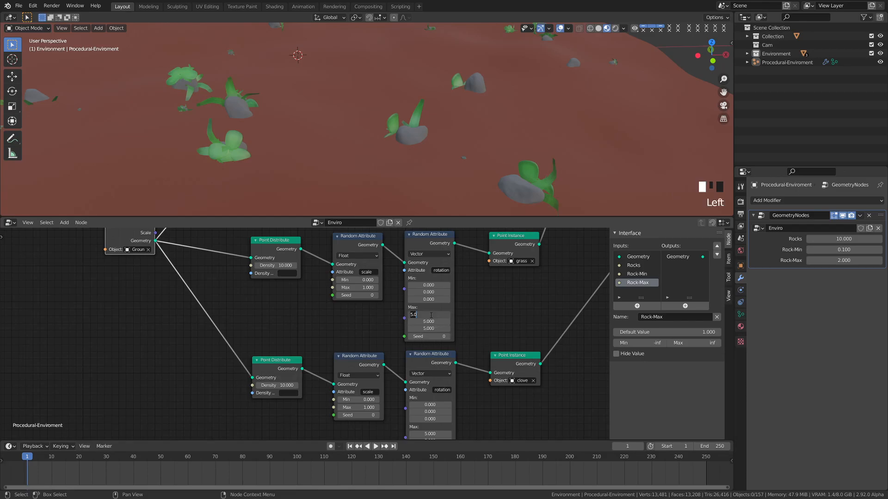
type("0.5")
key("Return")
left_click(428, 321)
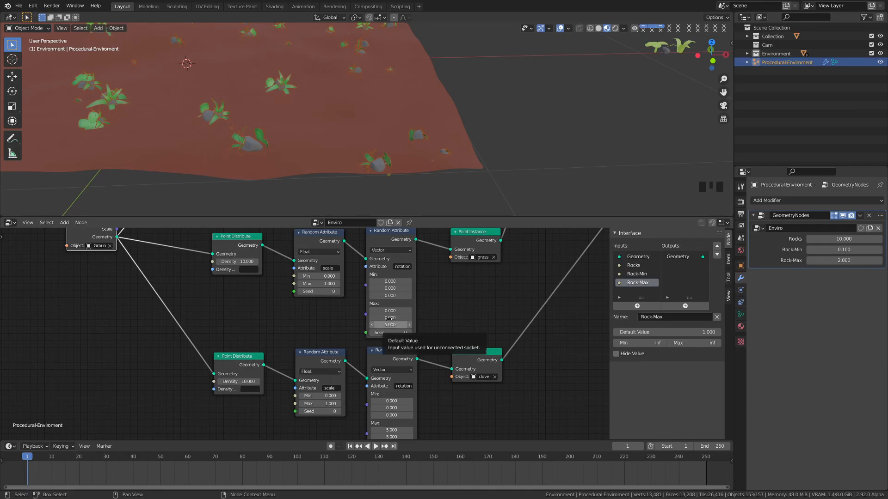
Step: Select the source rock and plant objects beside the ground and apply their rotation and scale
middle_click_drag(264, 113, 303, 120, "shift")
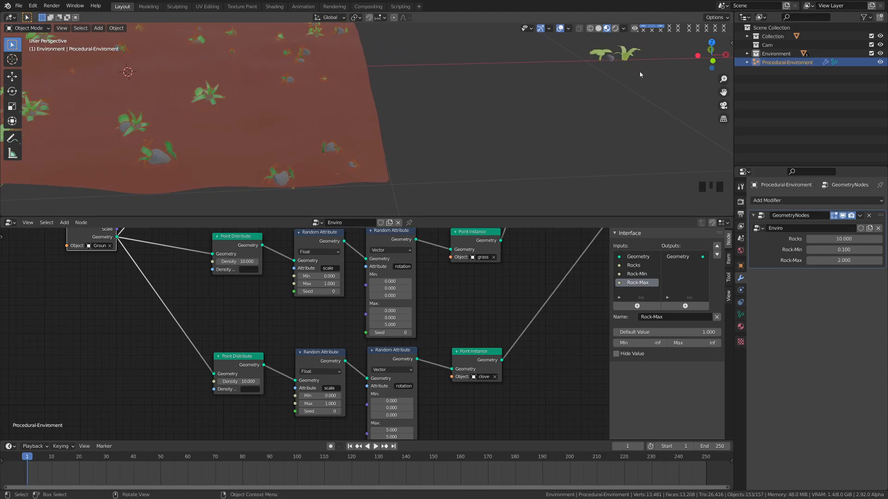
left_click(582, 53)
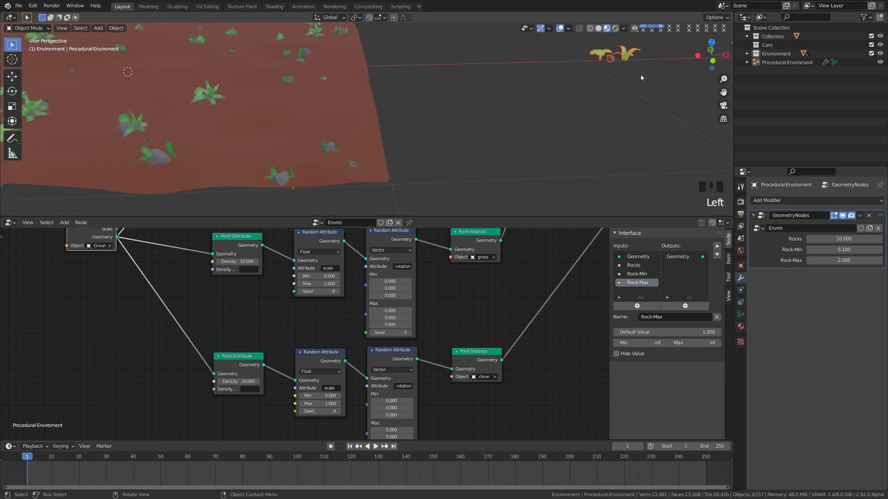
key("ctrl+a")
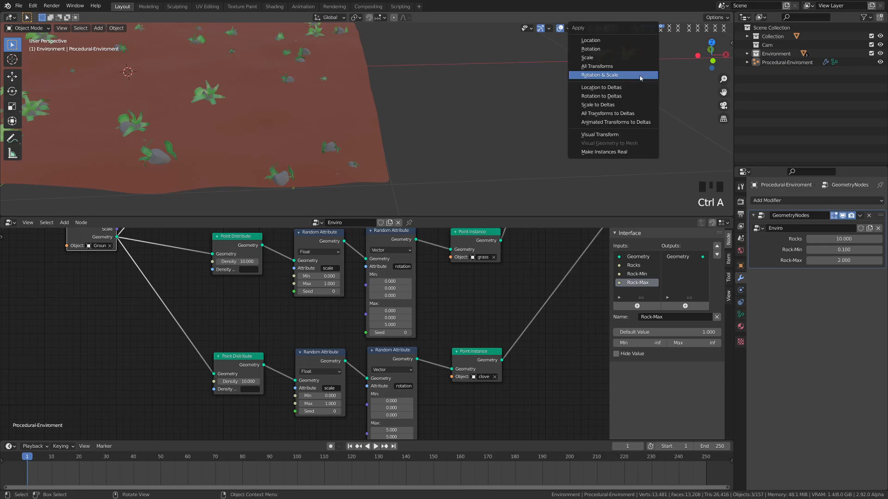
left_click(640, 77)
middle_click_drag(218, 169, 302, 175, "shift")
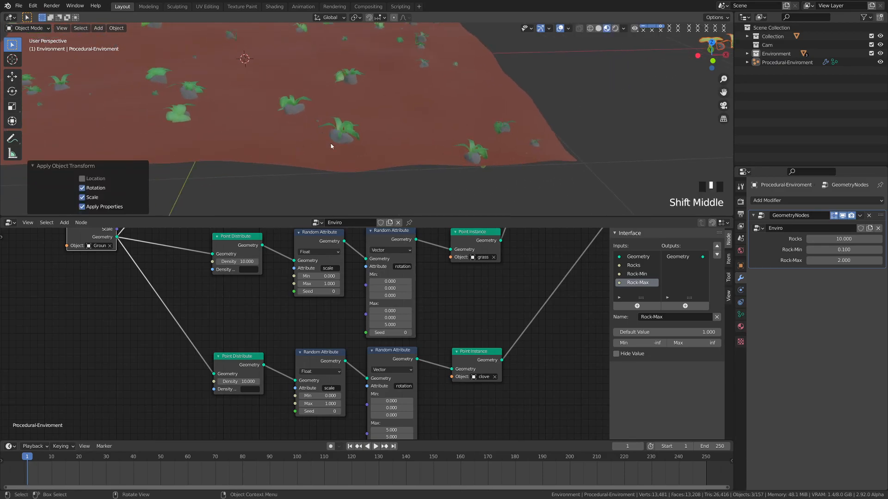
scroll(370, 113, "up", 2)
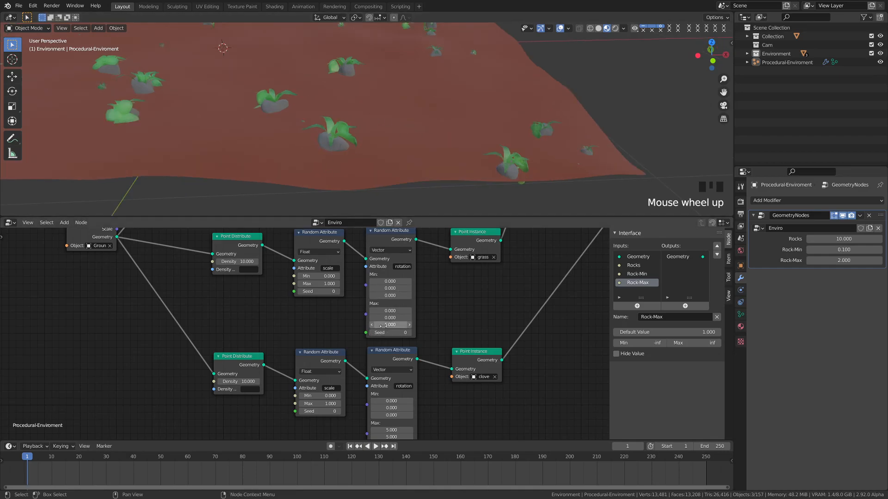
Step: Set the Y rotation Max to 1 in the grass chain's vector Random Attribute node
left_click(394, 317)
type("1")
key("Return")
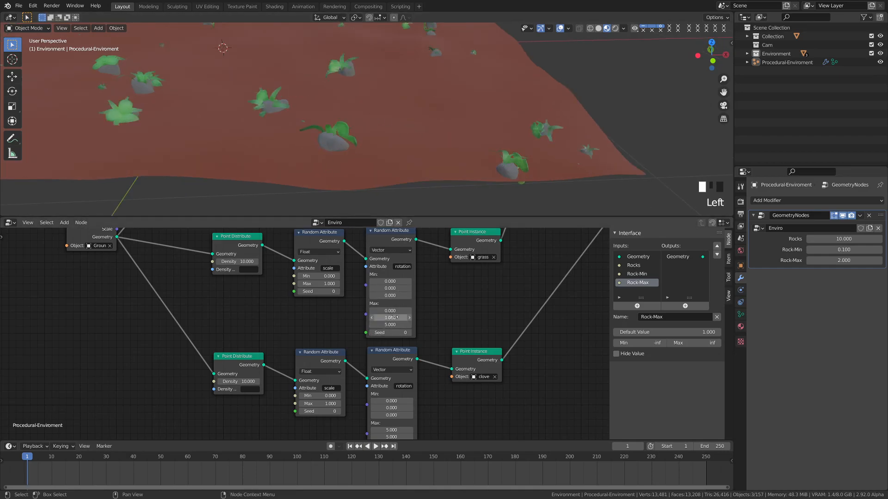
middle_click_drag(356, 206, 293, 83, "shift")
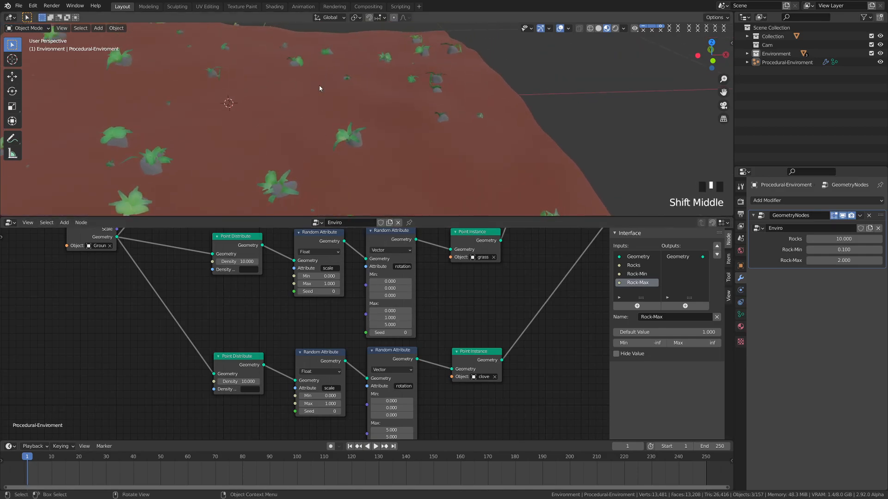
middle_click_drag(263, 124, 266, 104, "shift")
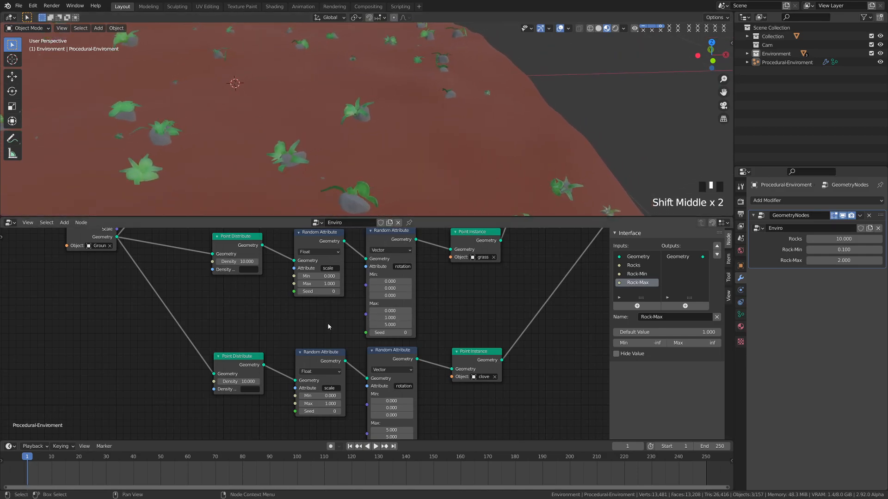
Step: Set the grass chain's scale Random Attribute to Min 0.1 and Max 0.35
left_click(330, 275)
type("0.1")
key("Return")
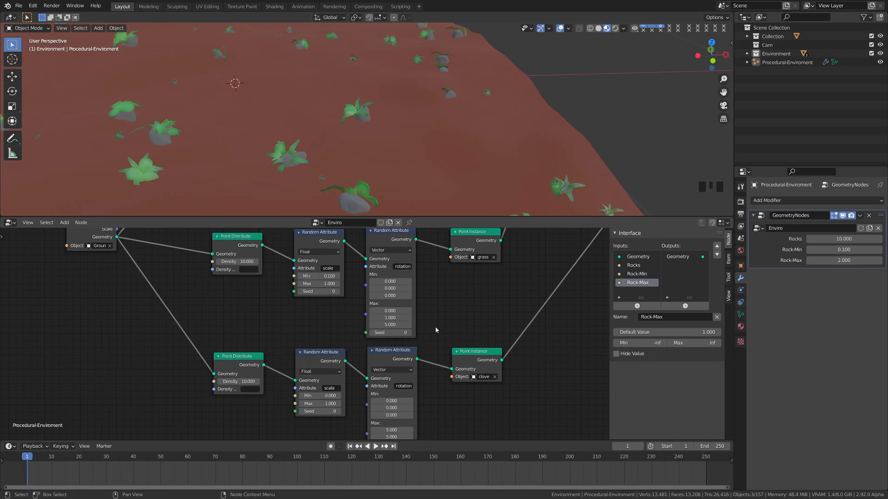
left_click(328, 283)
type(".35")
key("Return")
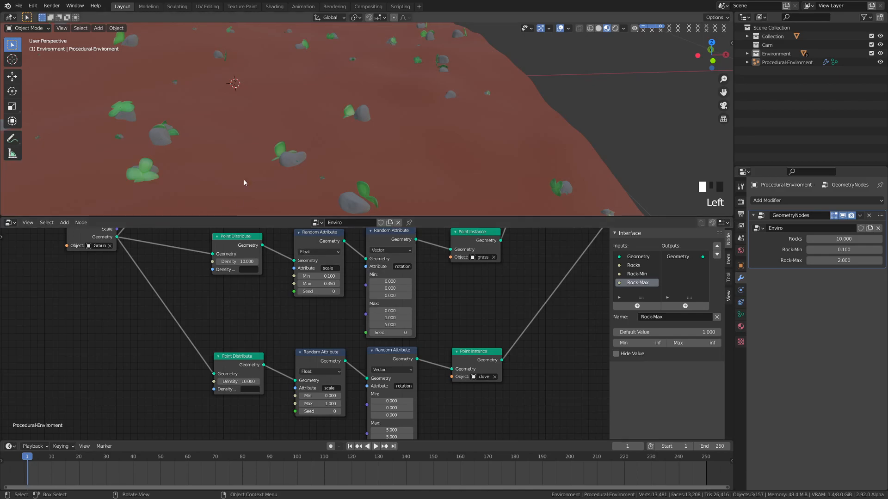
Step: Try a density of 178.6 on the grass chain's Point Distribute node and undo the change
scroll(246, 182, "down", 2)
middle_click_drag(254, 264, 347, 350)
scroll(347, 350, "up", 2)
left_click_drag(341, 348, 571, 347)
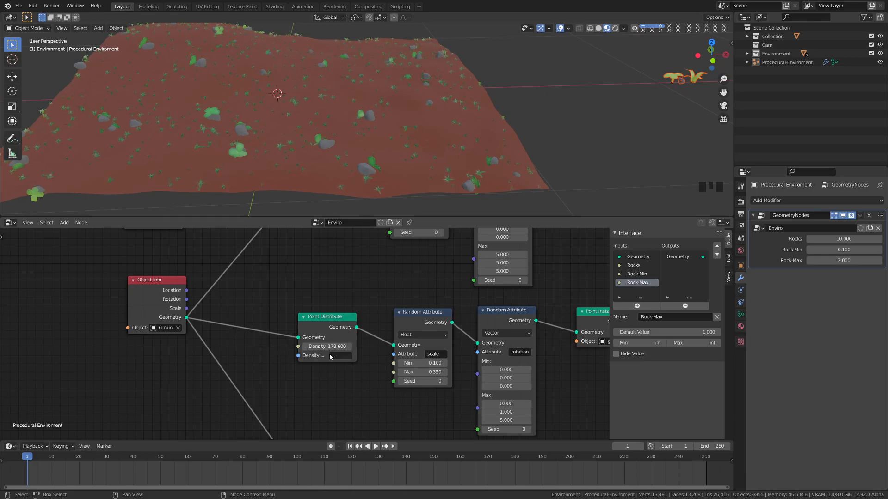
key("ctrl+z")
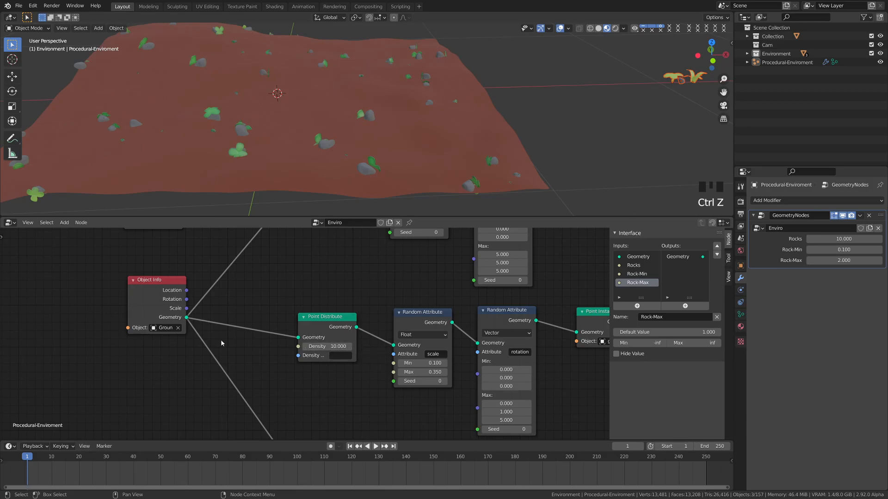
Step: Rearrange the nodes and expose the grass Point Distribute density as a new Group Input parameter
left_click_drag(146, 285, 41, 292)
left_click(94, 310)
left_click_drag(326, 324, 339, 307)
scroll(264, 301, "down", 3)
middle_click_drag(264, 302, 209, 245)
left_click_drag(209, 245, 136, 244)
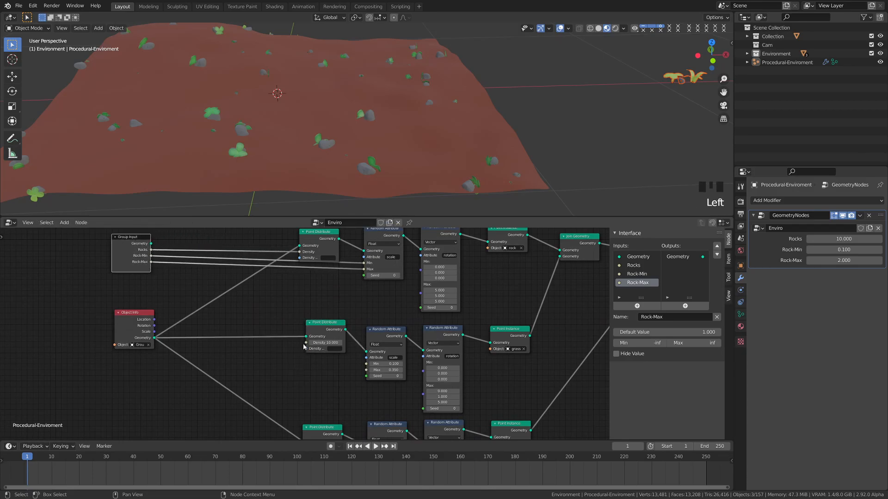
left_click_drag(305, 342, 151, 268)
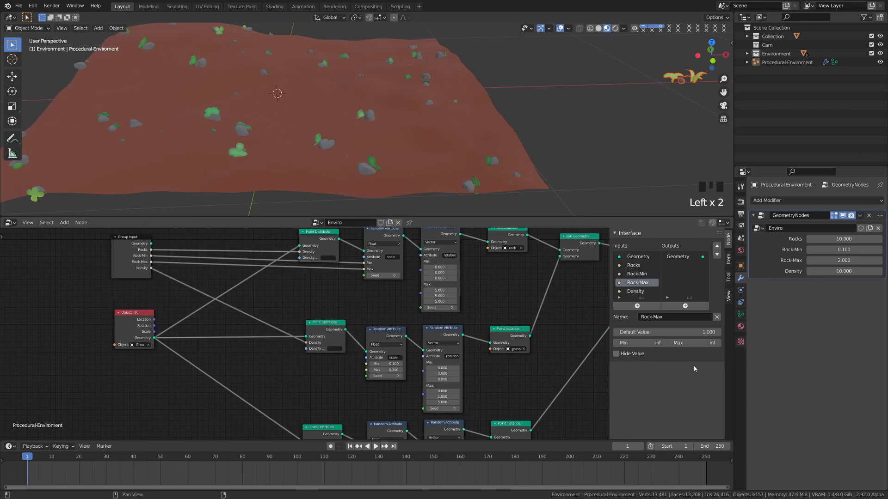
Step: Insert a Math node on the link between the Group Input and the grass Point Distribute density
left_click(64, 222)
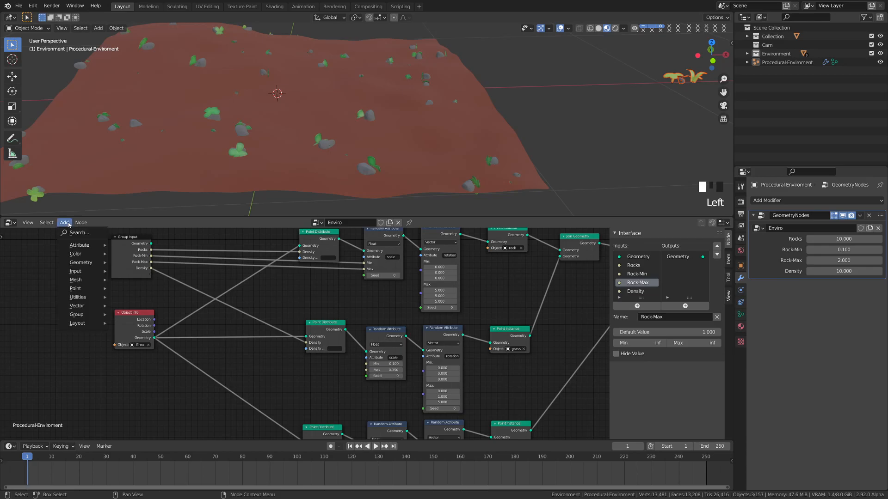
mouse_move(96, 301)
left_click(126, 334)
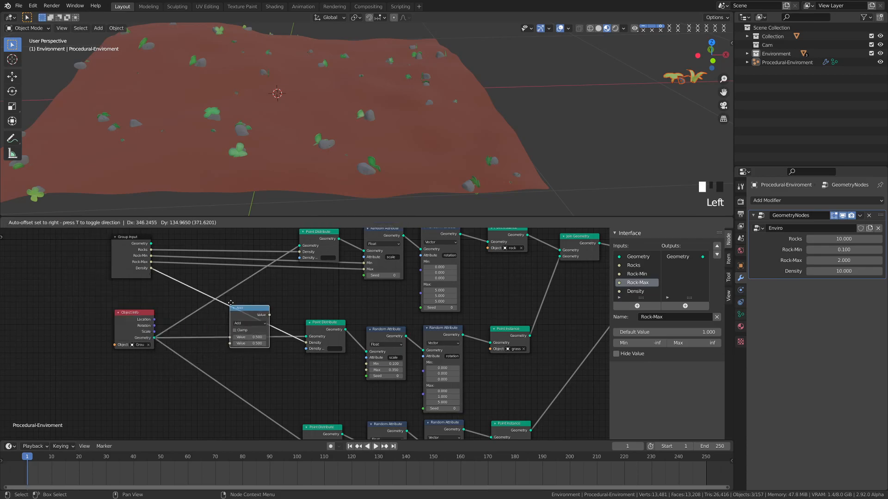
left_click(249, 316)
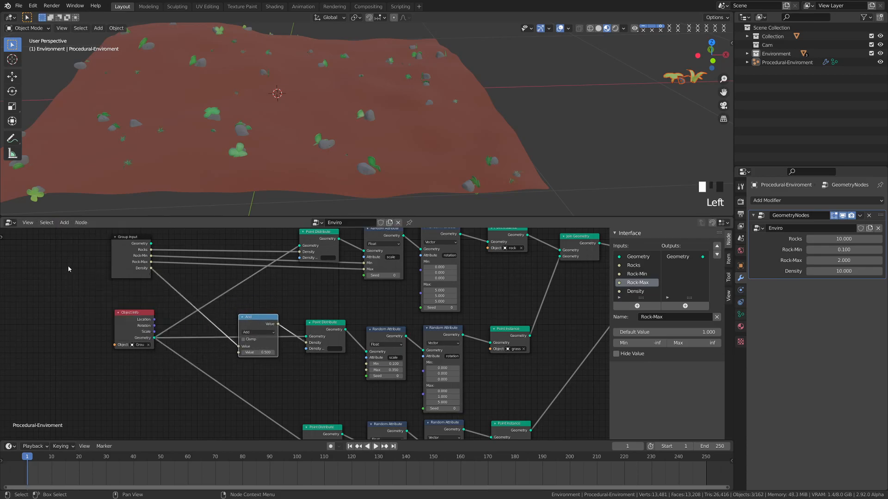
Step: Rename the new Density group input as Grass
left_click(636, 291)
double_click(682, 317)
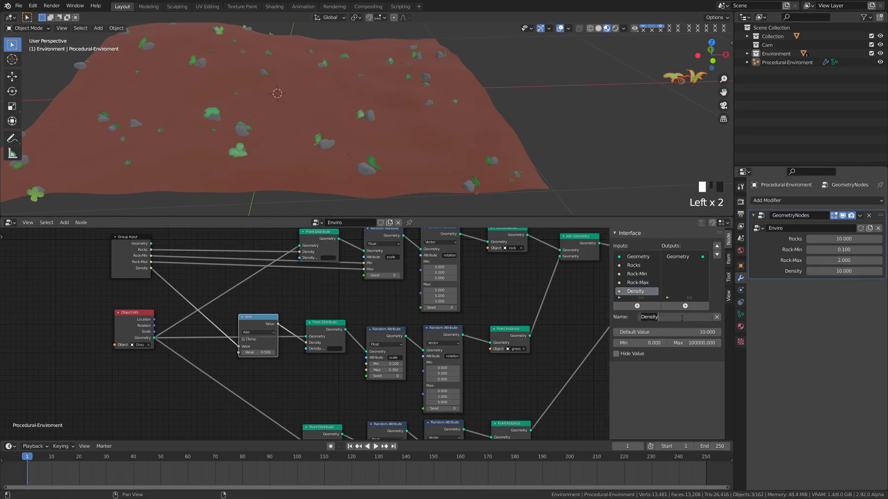
type("Grass")
key("Return")
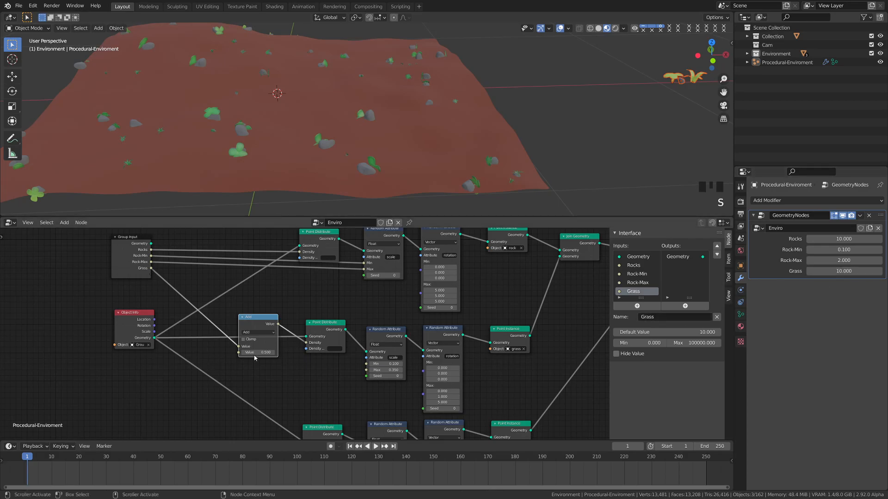
Step: Change the Math node's operation to Multiply and set its second value to 50
left_click(265, 332)
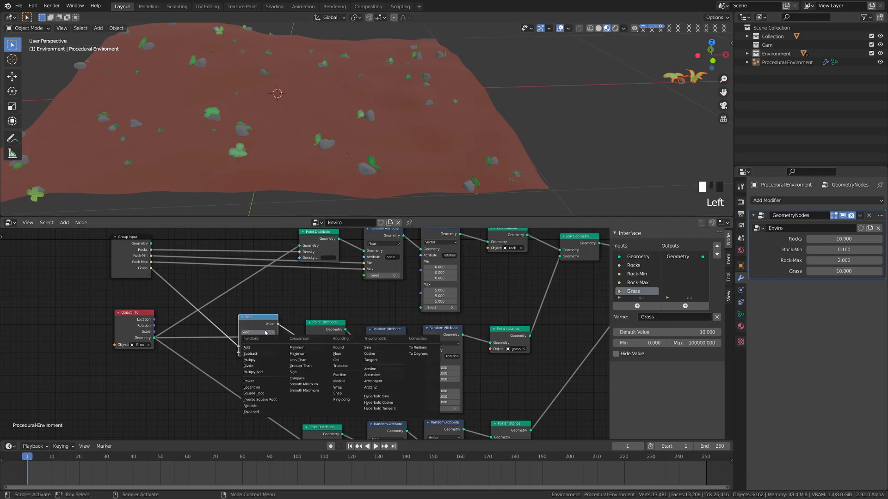
left_click(264, 363)
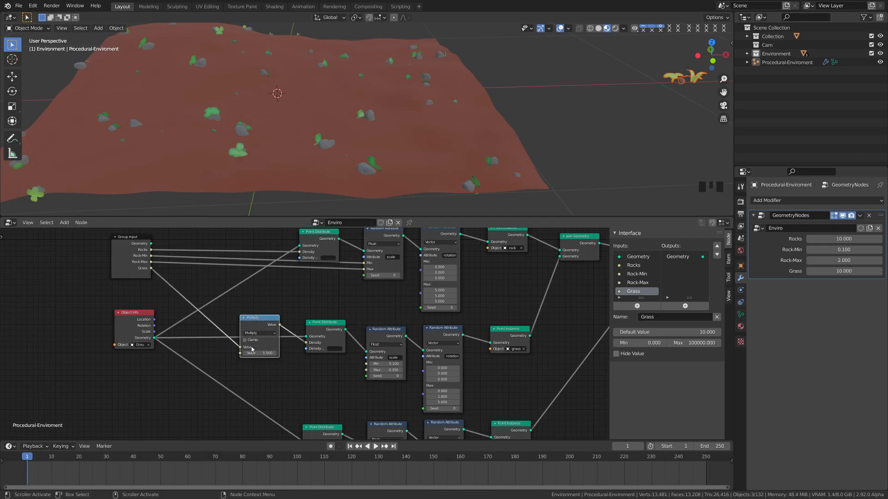
left_click(265, 353)
key("Return")
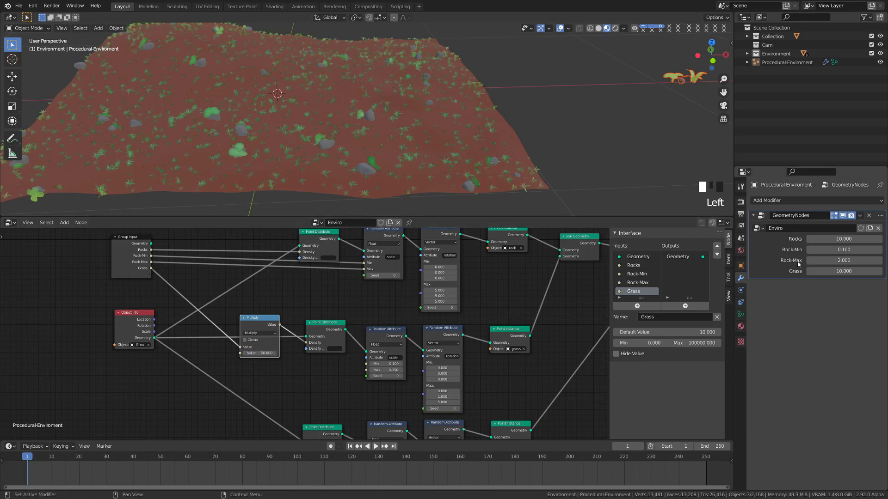
Step: Set the modifier's Grass parameter to 50
left_click(836, 272)
type("500")
key("Return")
middle_click_drag(351, 120, 307, 142, "shift")
Step: Set the Min of the clove chain's scale Random Attribute to 0.5, shifting its Point Distribute node slightly aside
middle_click_drag(313, 366, 223, 296, "shift")
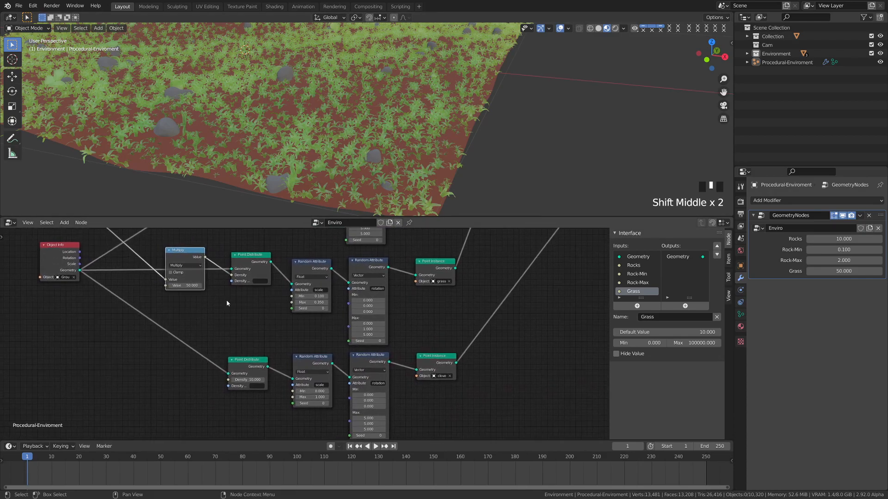
middle_click_drag(301, 290, 317, 352)
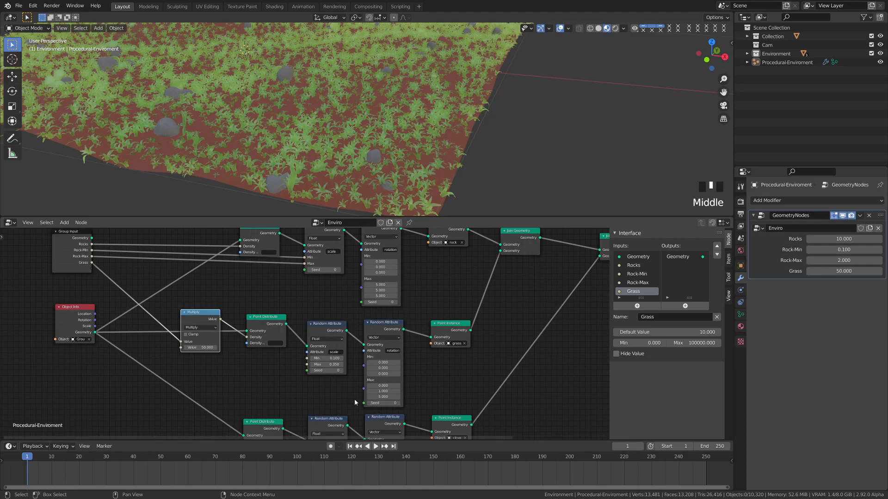
middle_click_drag(283, 380, 277, 302, "shift")
middle_click_drag(284, 352, 293, 349)
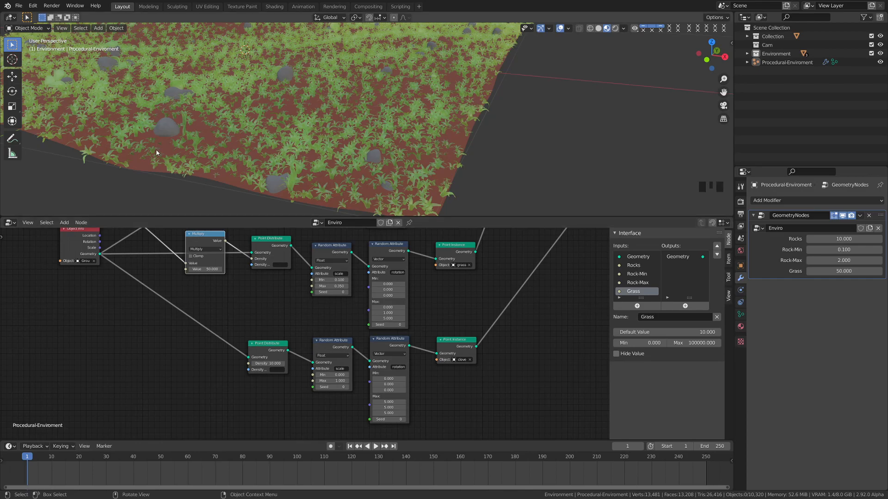
middle_click_drag(276, 310, 287, 290, "shift")
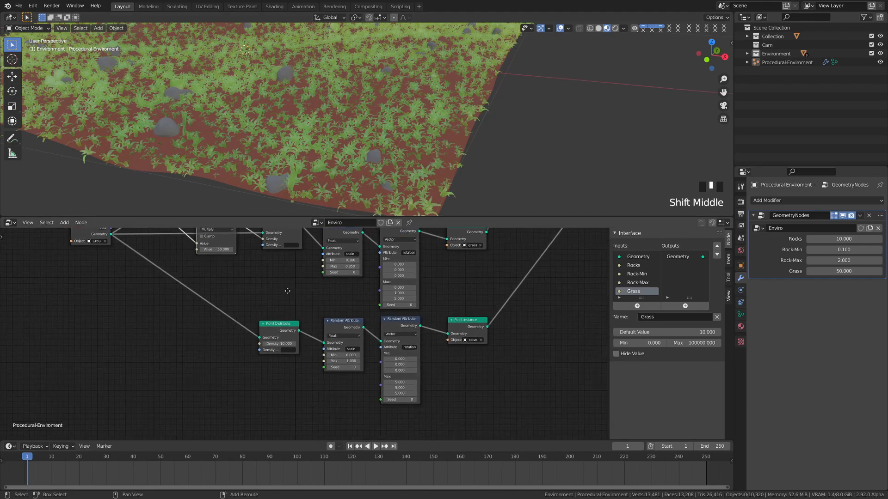
left_click_drag(280, 330, 277, 329)
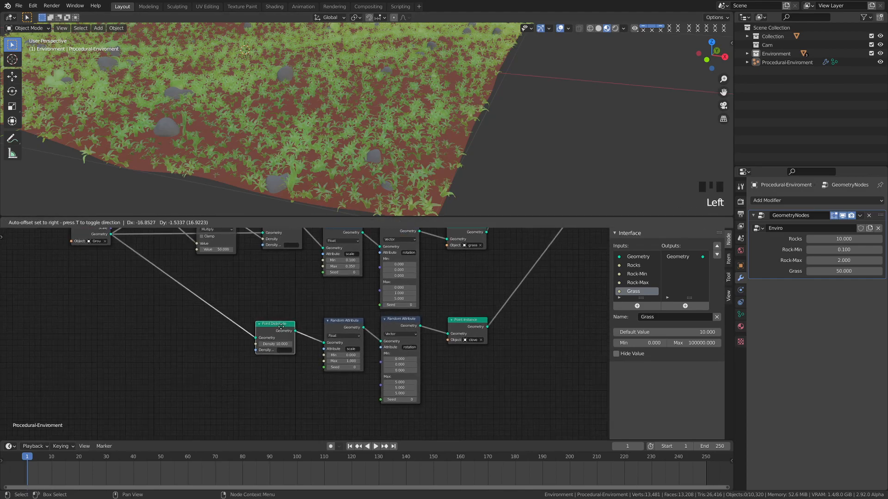
double_click(350, 355)
type("0.0")
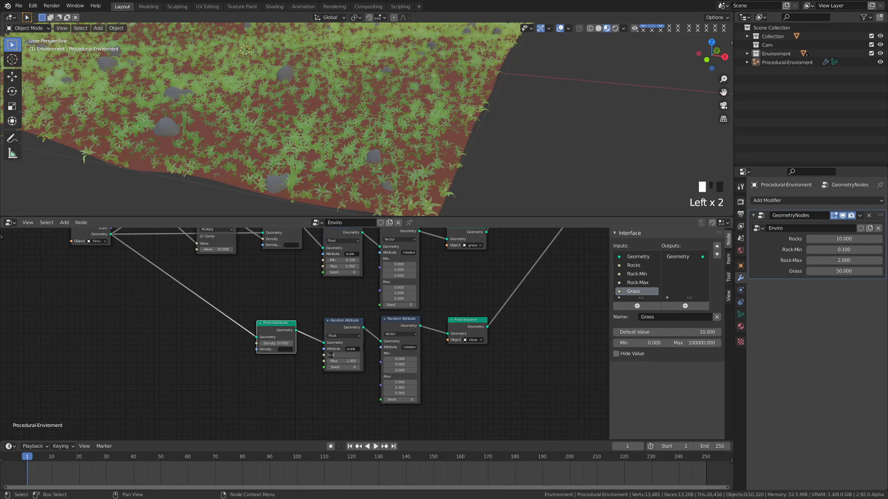
key("Return")
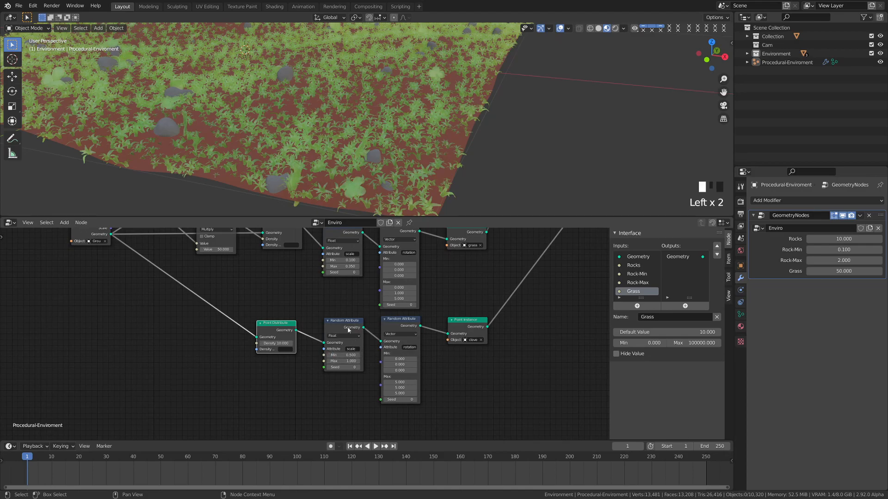
Step: Set the clove chain's rotation Max to 0 on X and 1 on Y in the vector Random Attribute node
scroll(289, 361, "up", 1)
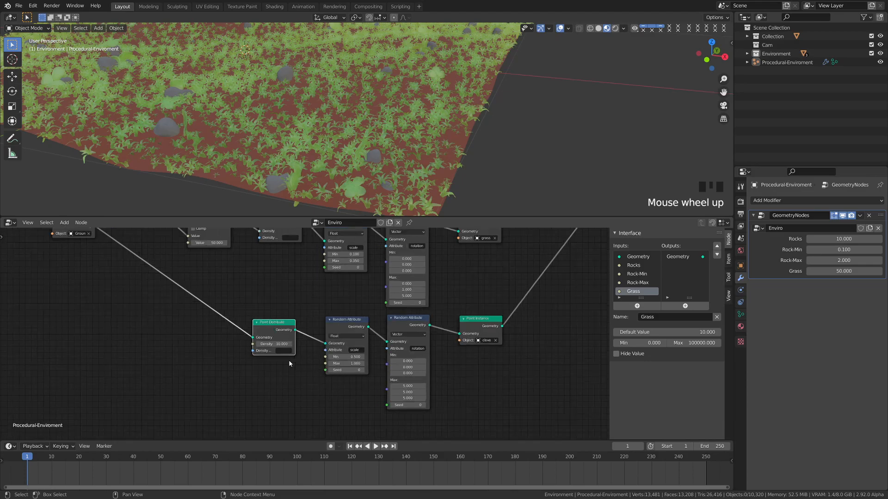
left_click(417, 385)
key("Tab")
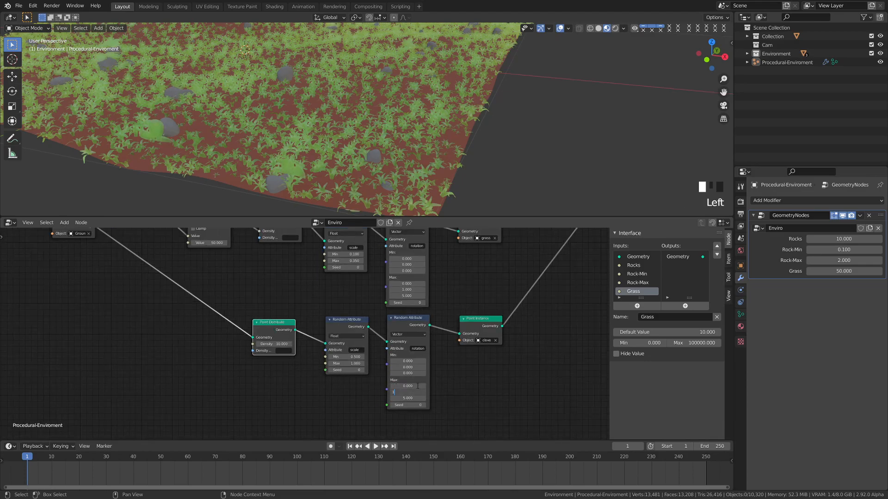
key("Return")
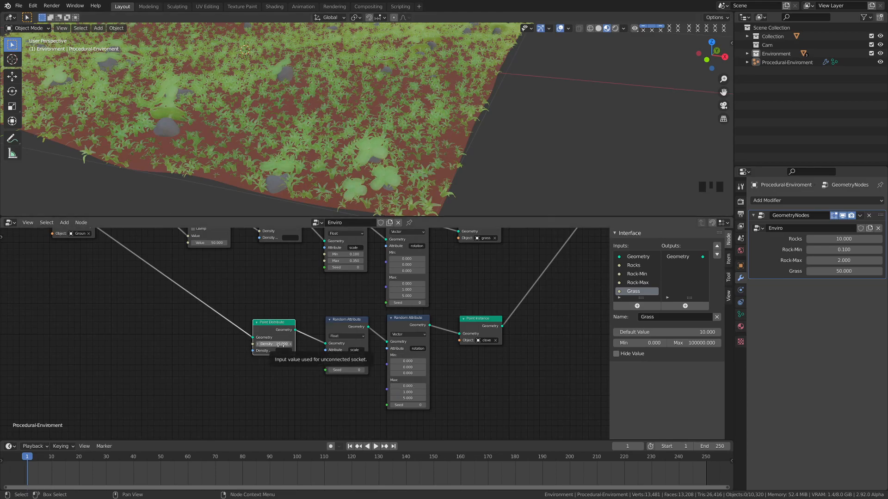
Step: Switch the viewport to Solid shading with the red MatCap lighting
left_click(599, 28)
left_click(623, 28)
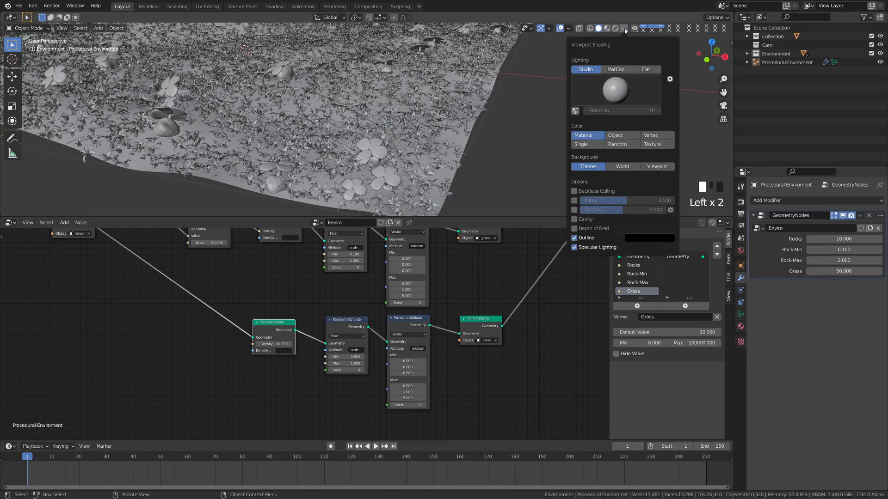
left_click(634, 97)
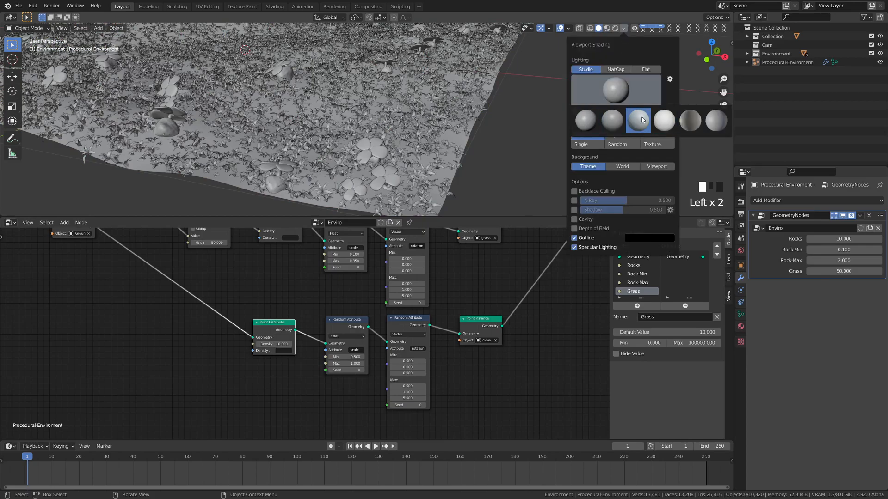
left_click(622, 70)
left_click(615, 90)
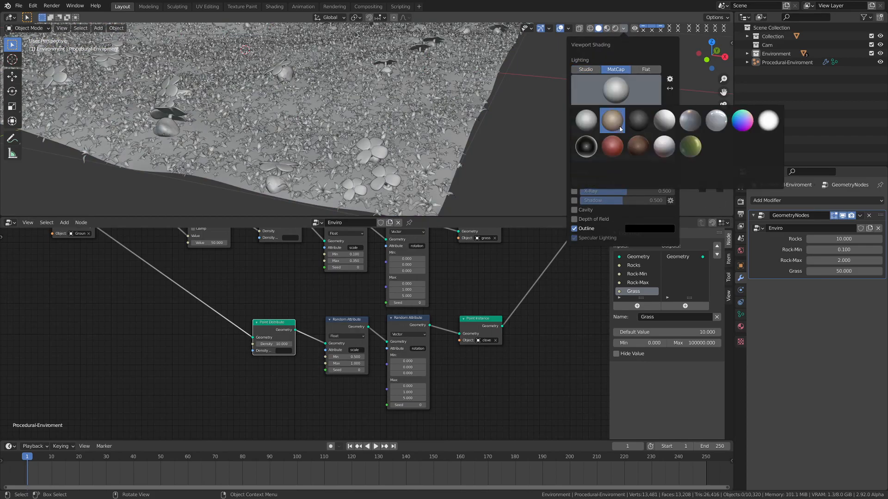
left_click(664, 172)
middle_click_drag(389, 150, 416, 141)
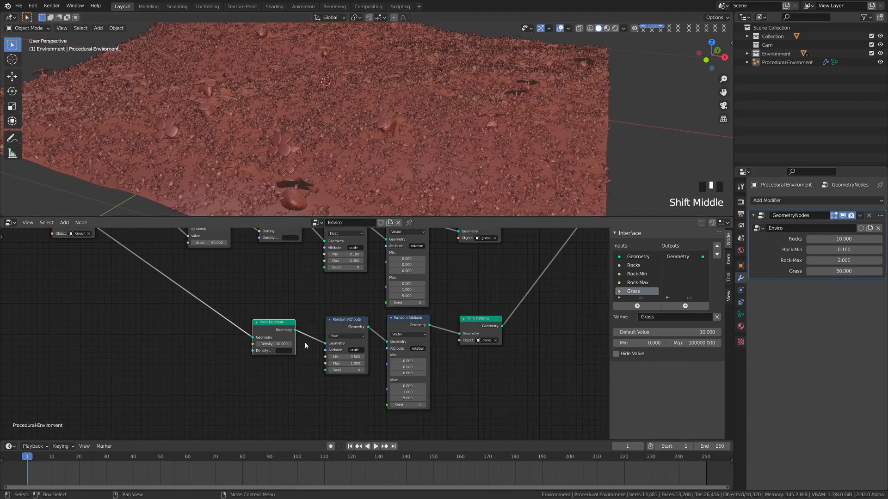
Step: Set the clove chain's Point Distribute density to 150
left_click(281, 344)
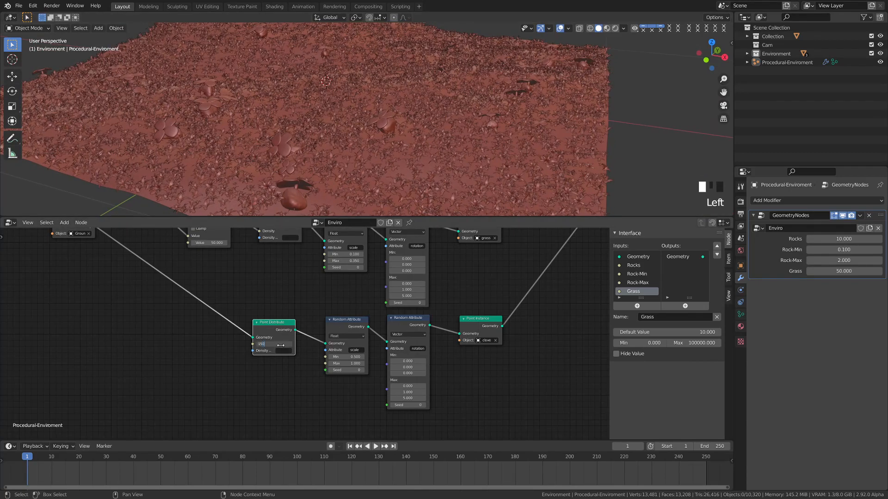
type("150")
key("Return")
middle_click_drag(390, 122, 382, 150)
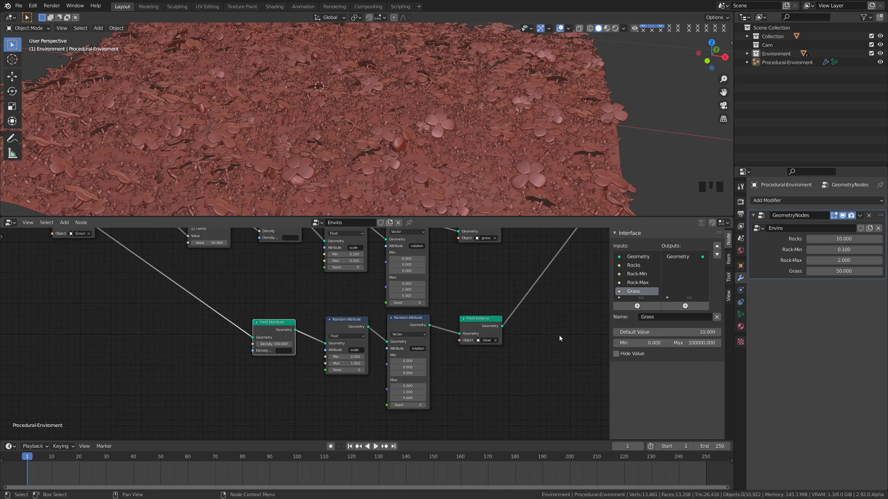
Step: Expose the clove Point Distribute density as a new Group Input parameter named Clove
middle_click_drag(245, 349, 309, 422)
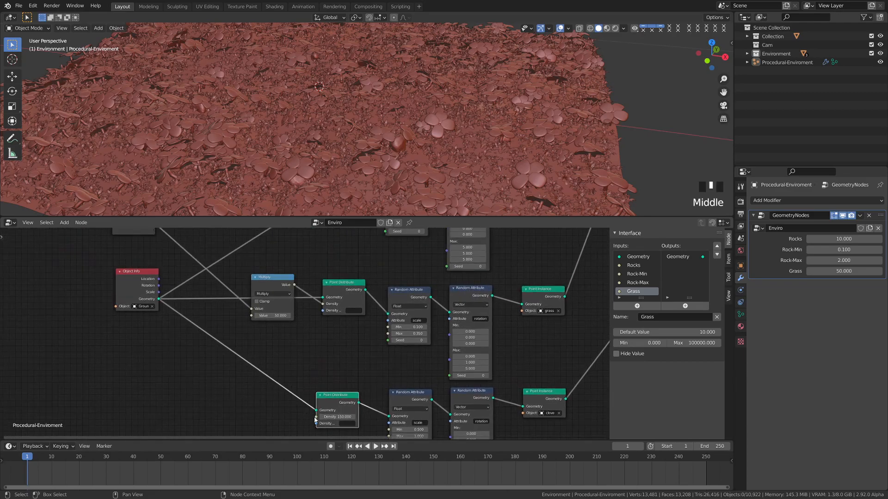
middle_click_drag(291, 387, 283, 368)
scroll(283, 369, "down", 2)
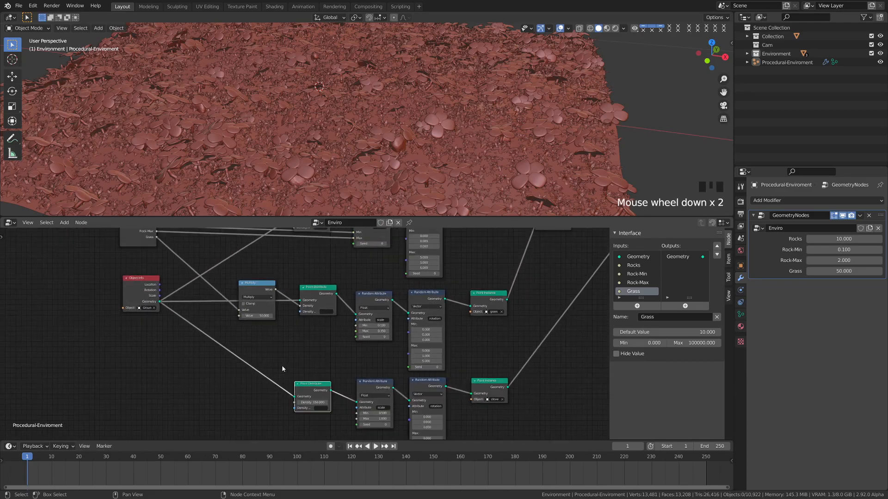
left_click_drag(294, 403, 155, 241)
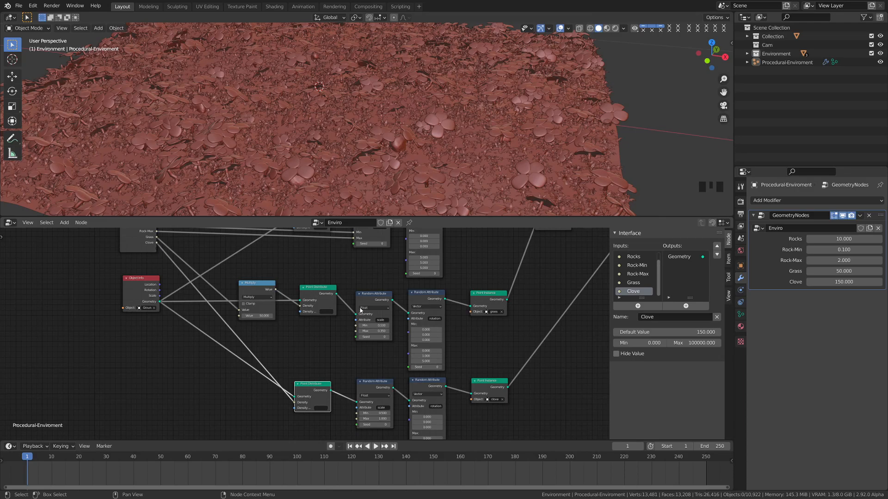
Step: View the whole scattered terrain and save the blend file
scroll(417, 158, "down", 2)
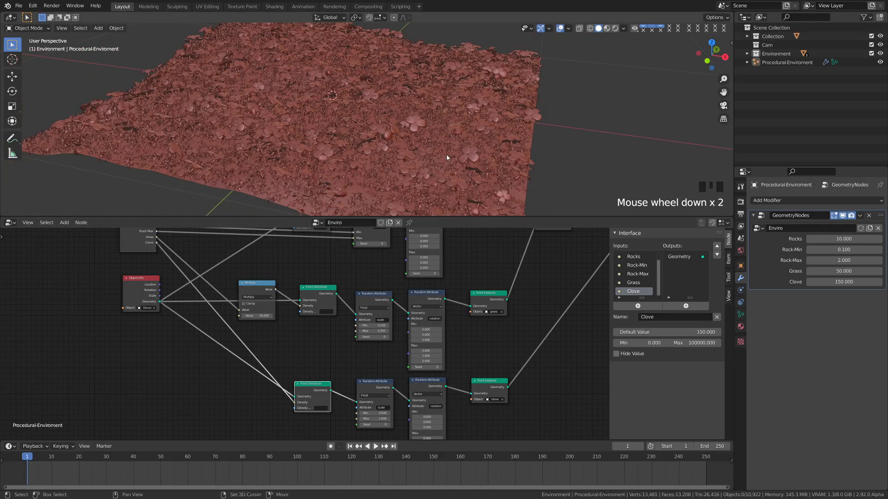
middle_click_drag(448, 155, 406, 161, "shift")
middle_click_drag(374, 135, 340, 169, "shift")
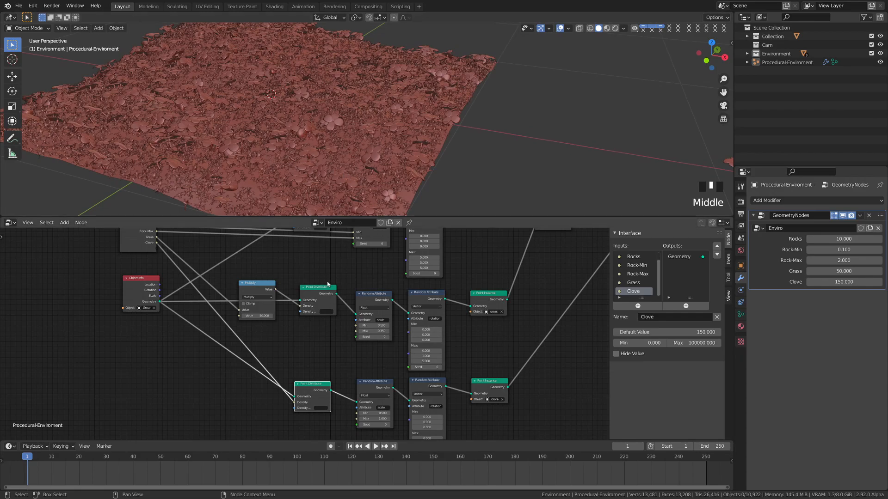
key("ctrl+s")
Step: Open the ground mesh in Edit Mode with nothing selected
left_click(216, 209)
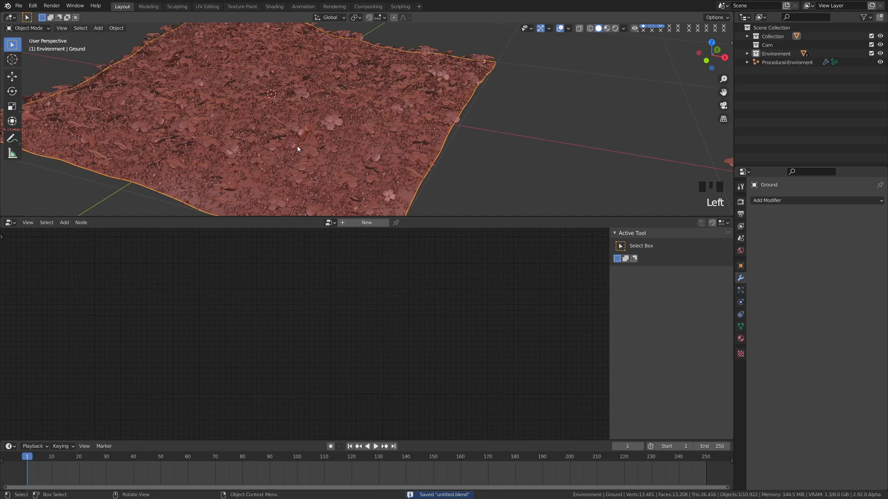
key("Tab")
left_click(363, 145)
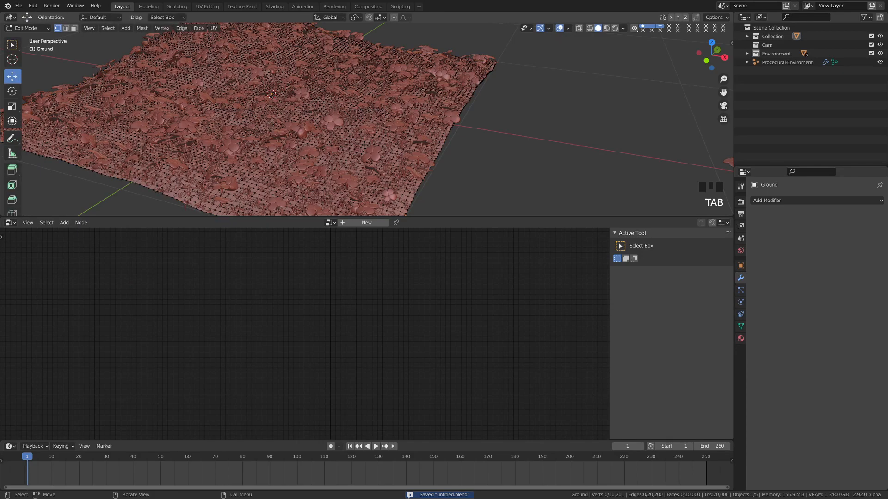
mouse_move(338, 147)
middle_mouse_down()
mouse_move(279, 147)
mouse_move(350, 158)
mouse_move(332, 153)
middle_mouse_up()
key("c")
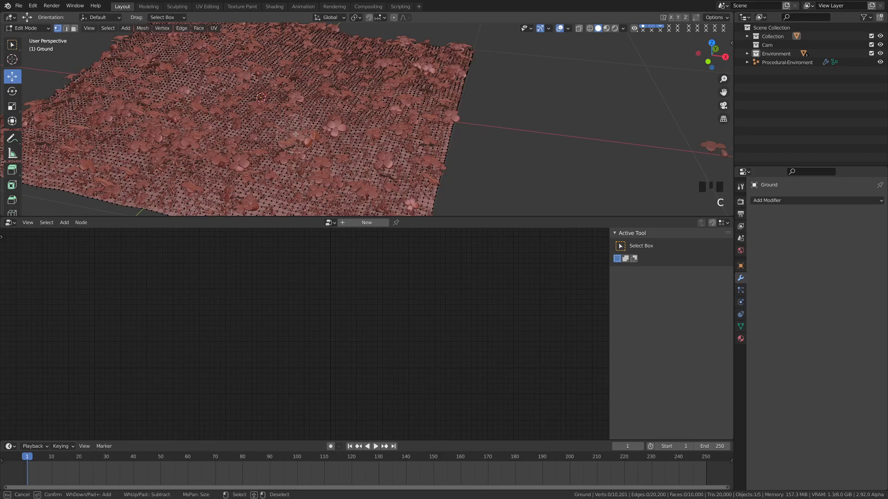
key("Escape")
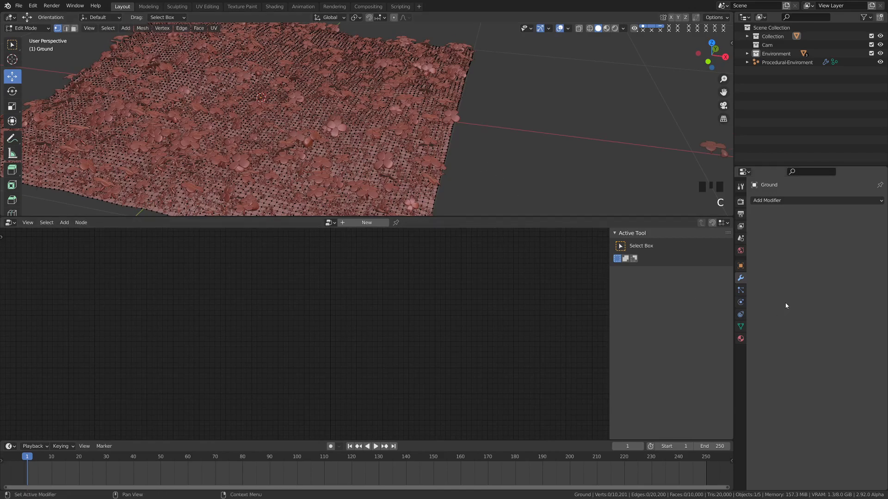
Step: Add a vertex group named Veg to the ground mesh
left_click(742, 326)
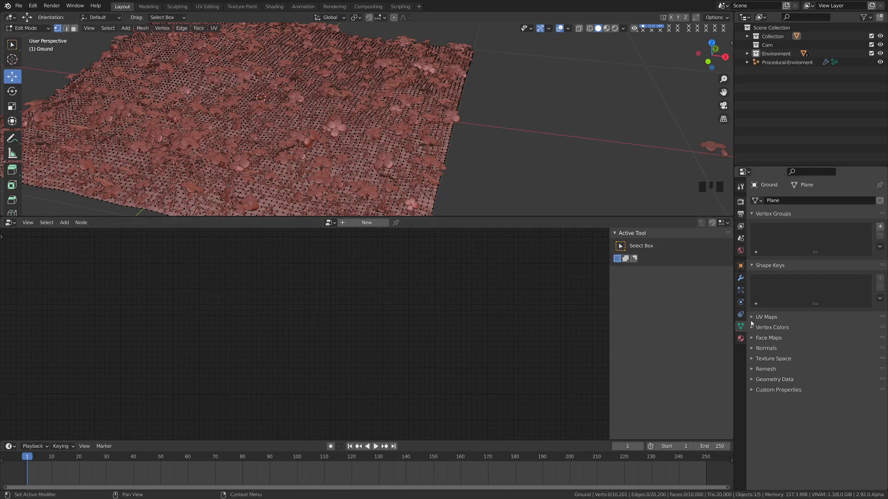
left_click(881, 227)
double_click(775, 230)
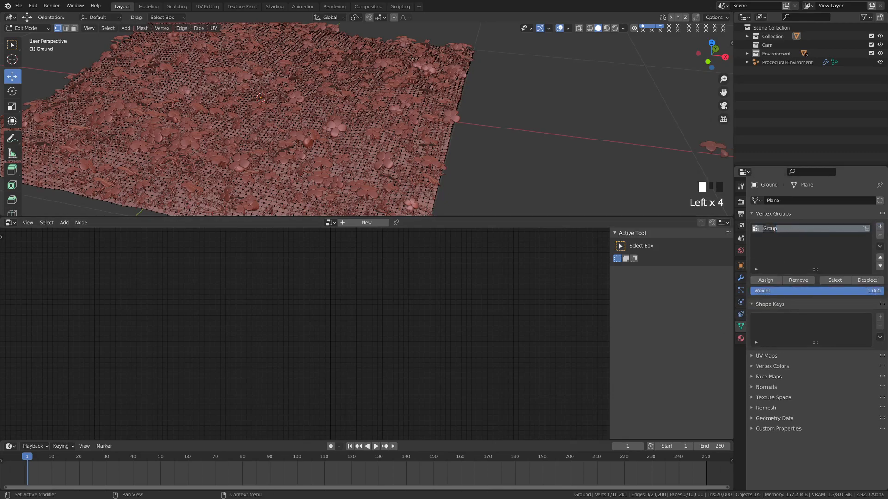
type("Veg")
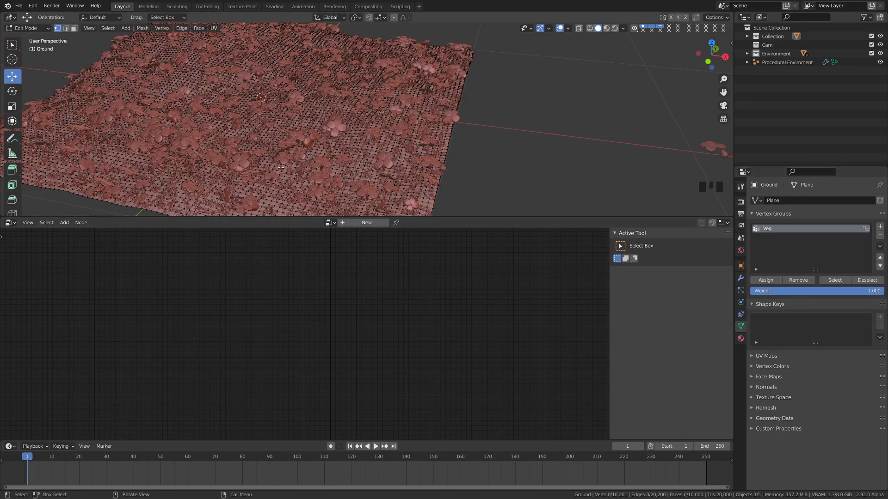
Step: Circle-select a round patch of vertices near the middle of the ground and invert the selection
scroll(290, 164, "down", 2)
scroll(296, 162, "up", 1)
scroll(302, 159, "up", 1)
key("c")
scroll(321, 164, "down", 4)
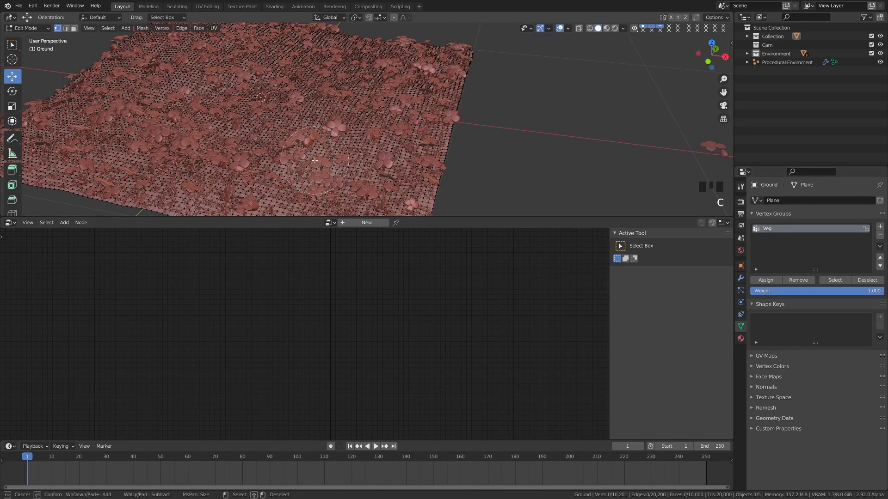
mouse_move(308, 150)
left_mouse_down()
mouse_move(292, 144)
mouse_move(319, 134)
mouse_move(305, 142)
left_mouse_up()
right_click(305, 142)
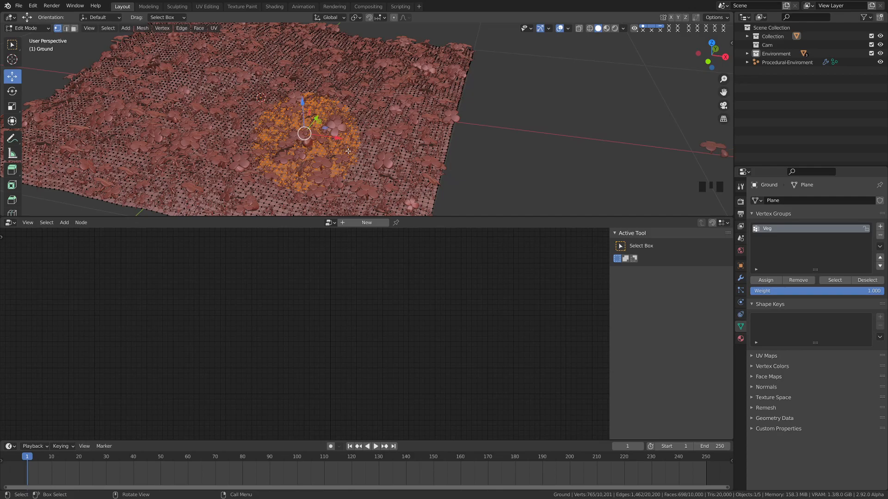
key("ctrl+i")
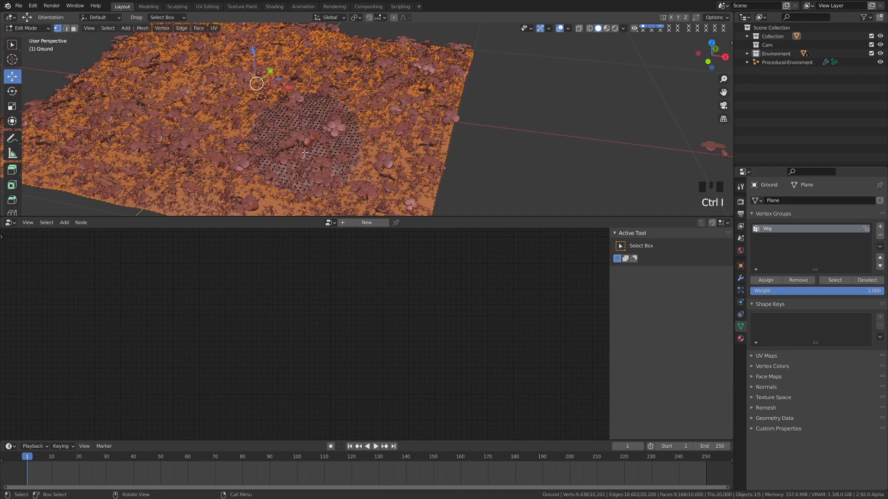
Step: Assign all ground vertices outside the round patch to the Veg vertex group with weight 1.000
left_click(771, 283)
left_click(771, 283)
left_click(771, 283)
left_click(771, 283)
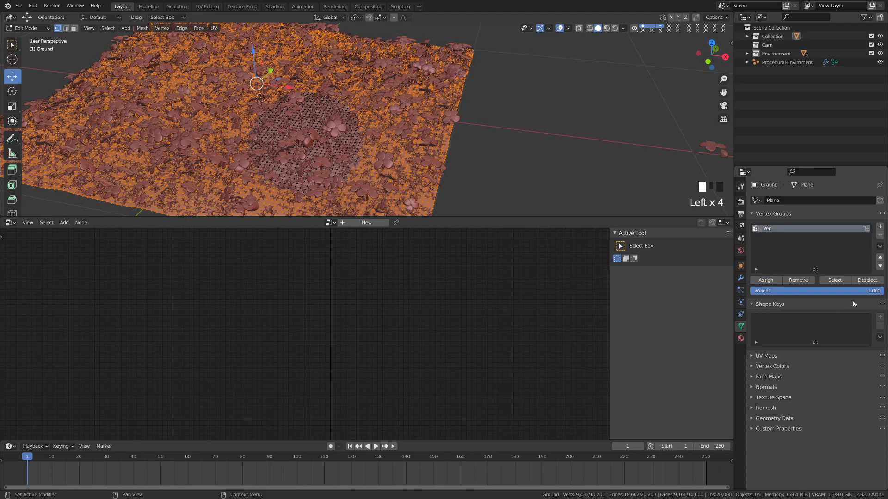
middle_click_drag(369, 173, 361, 156, "shift")
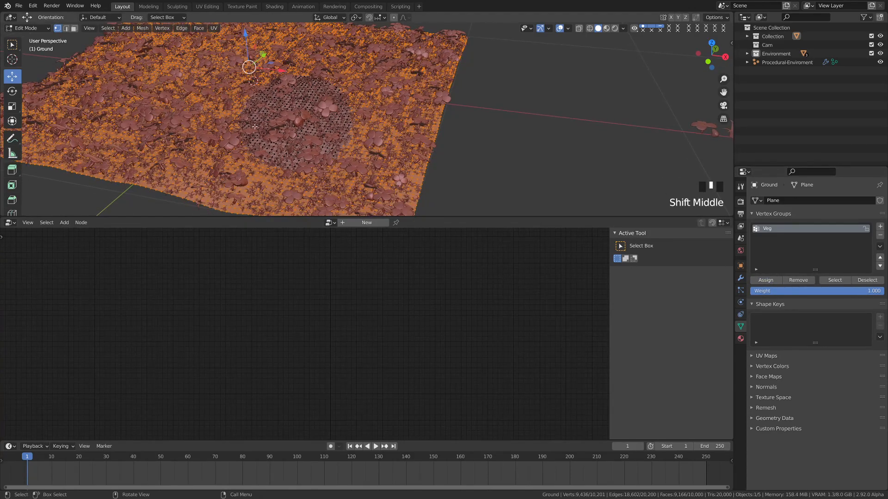
middle_click_drag(148, 62, 148, 69, "shift")
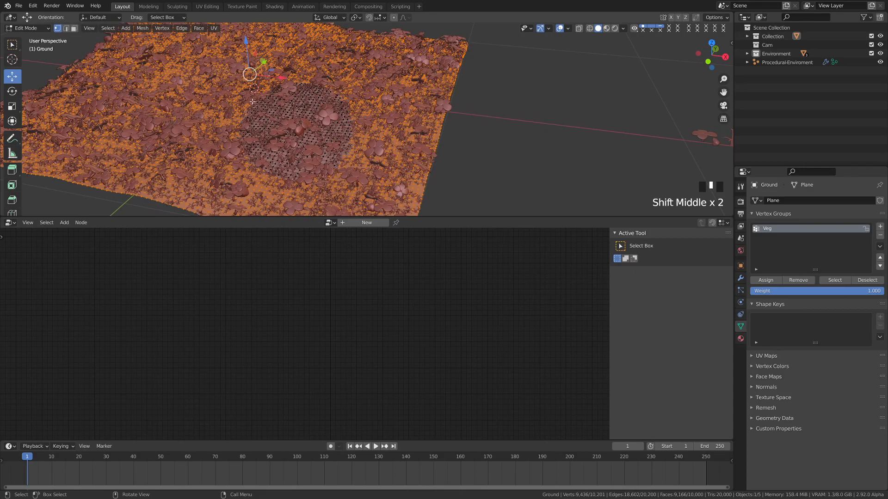
Step: Inspect the Veg group's weights on the ground in Weight Paint mode, then return to Object Mode
key("Tab")
left_click(228, 93)
mouse_move(277, 111)
middle_mouse_down()
mouse_move(277, 125)
mouse_move(261, 109)
mouse_move(244, 110)
middle_mouse_up()
middle_click_drag(199, 69, 207, 100, "shift")
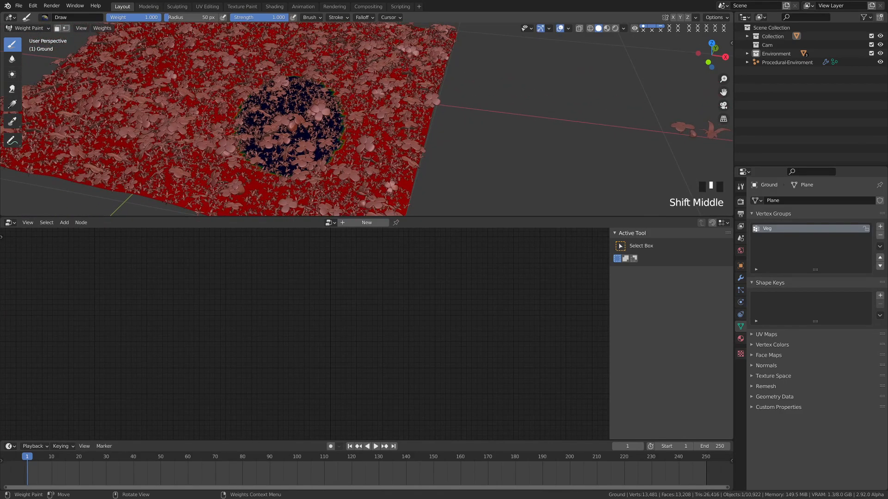
mouse_move(276, 147)
middle_mouse_down()
mouse_move(268, 140)
mouse_move(281, 132)
middle_mouse_up()
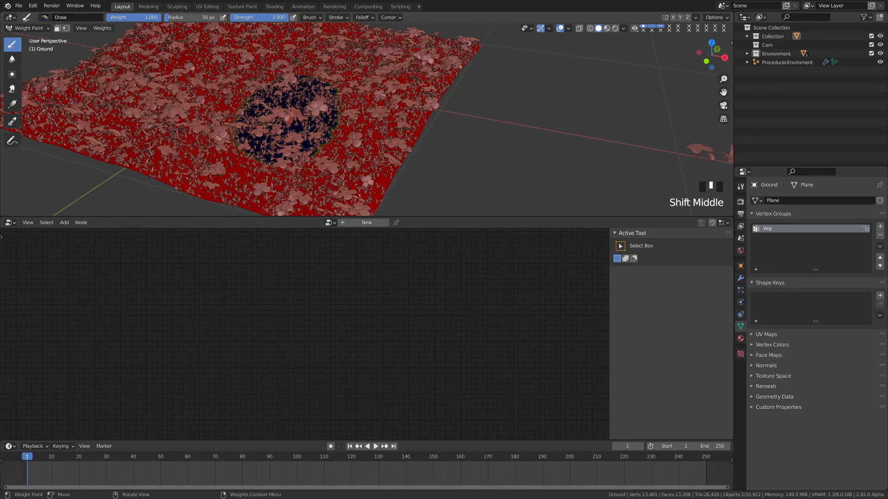
key("Tab")
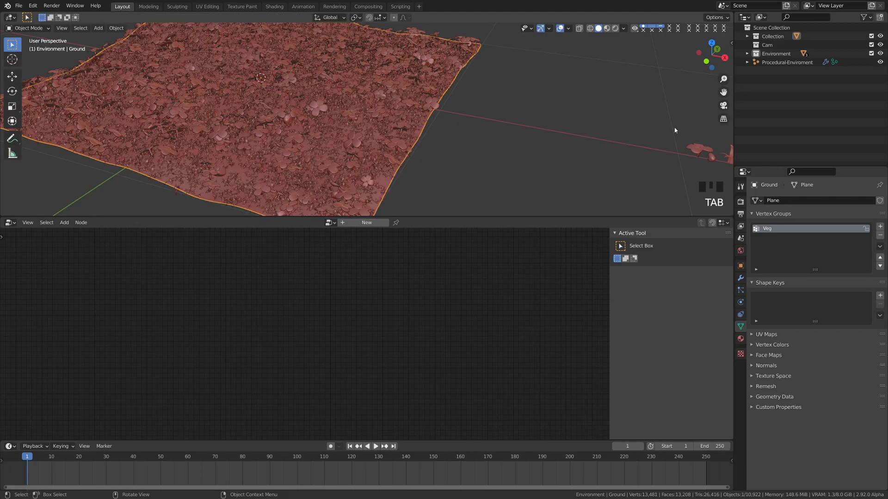
Step: Set the Density Attribute of the grass chain's Point Distribute node to Veg in the Procedural-Enviroment object's node tree
left_click(773, 63)
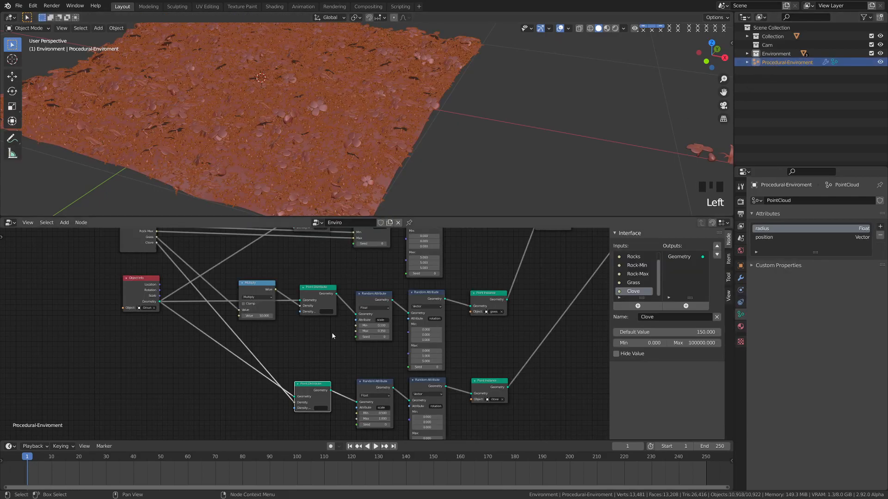
mouse_move(316, 267)
middle_mouse_down()
mouse_move(314, 319)
mouse_move(312, 272)
middle_mouse_up()
key("a")
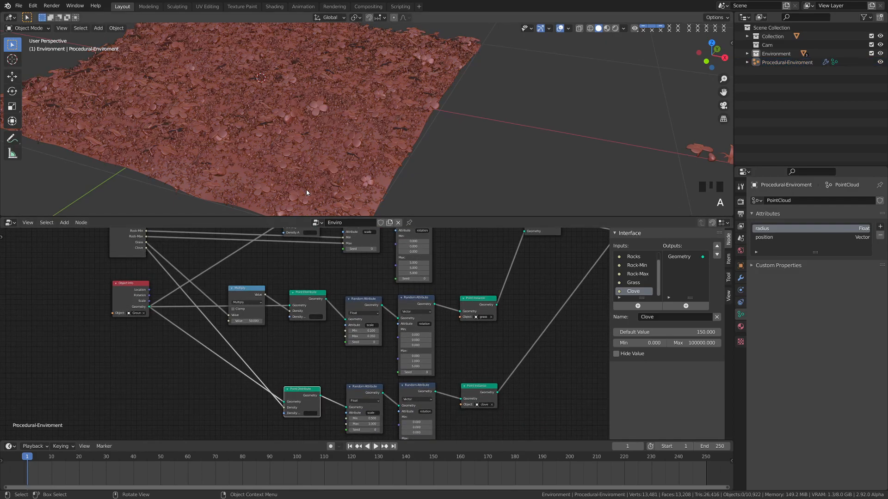
left_click(318, 316)
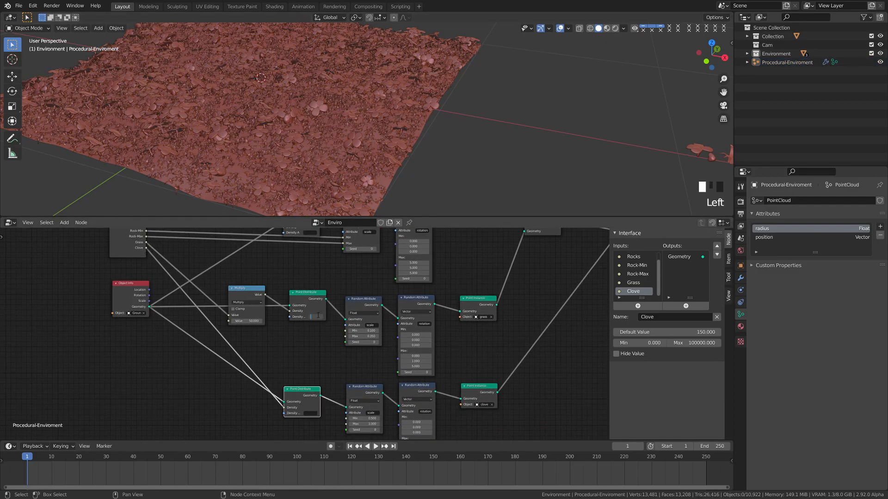
left_click(327, 340)
left_click(322, 318)
type("Veg")
key("Return")
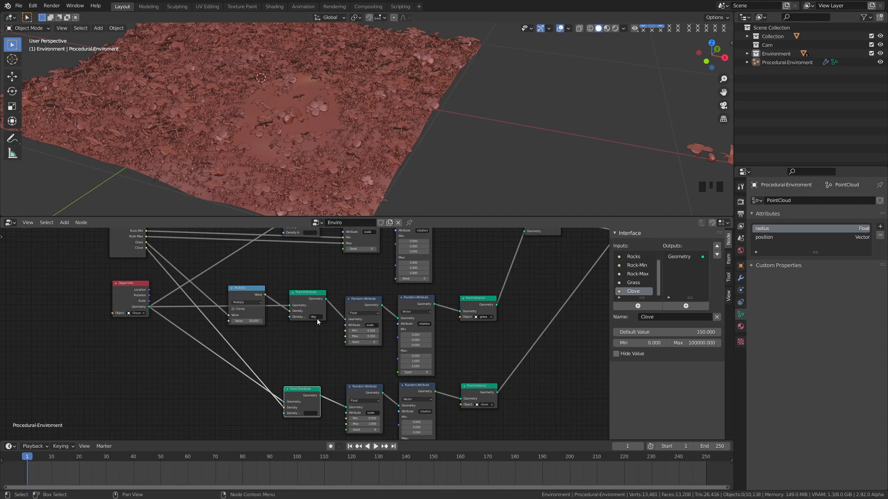
Step: Set the Density Attribute of the clove chain's Point Distribute node to Veg
scroll(319, 316, "up", 6)
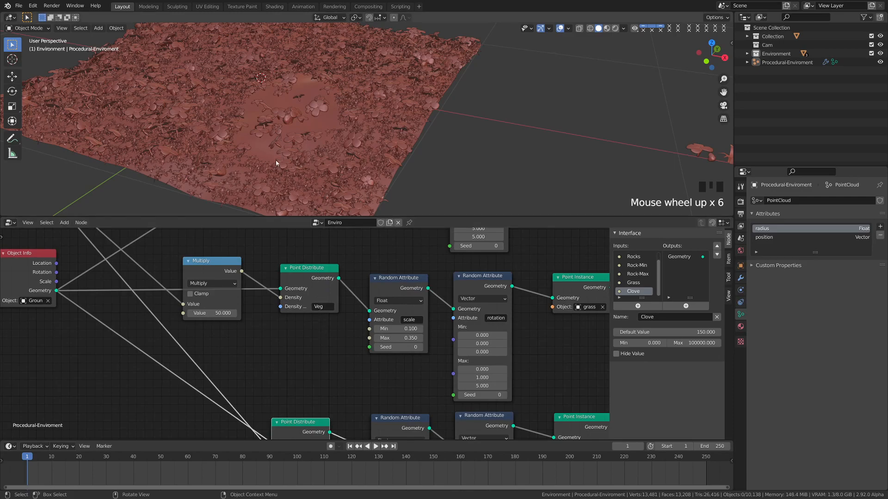
middle_click_drag(314, 360, 298, 307)
left_click(300, 367)
type("Veg")
key("Return")
middle_click_drag(236, 107, 305, 148)
scroll(312, 147, "down", 2)
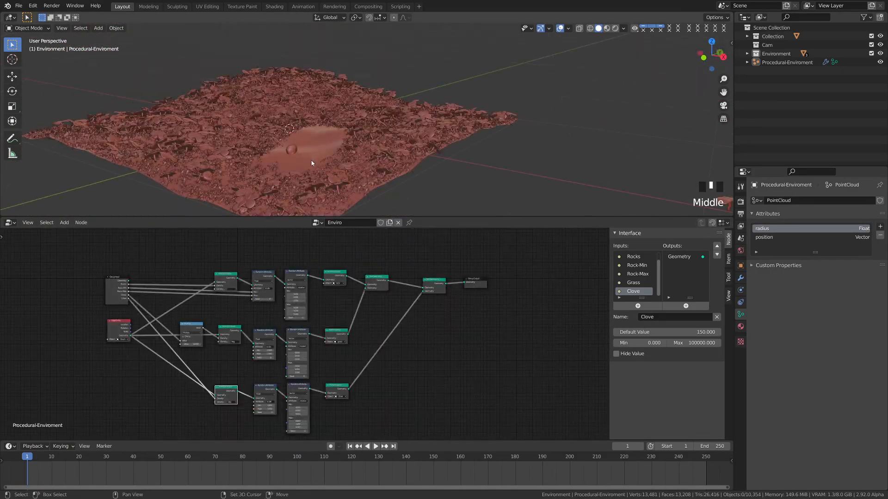
middle_click_drag(311, 162, 305, 157)
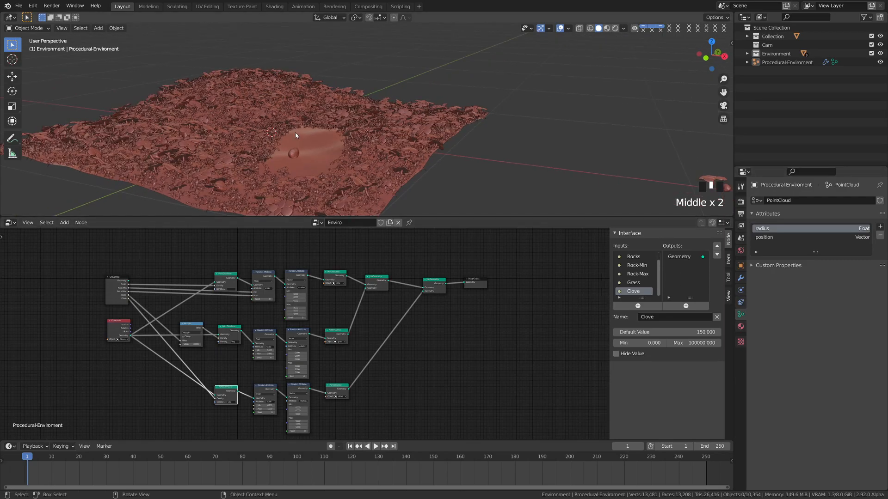
middle_click_drag(310, 153, 341, 158, "shift")
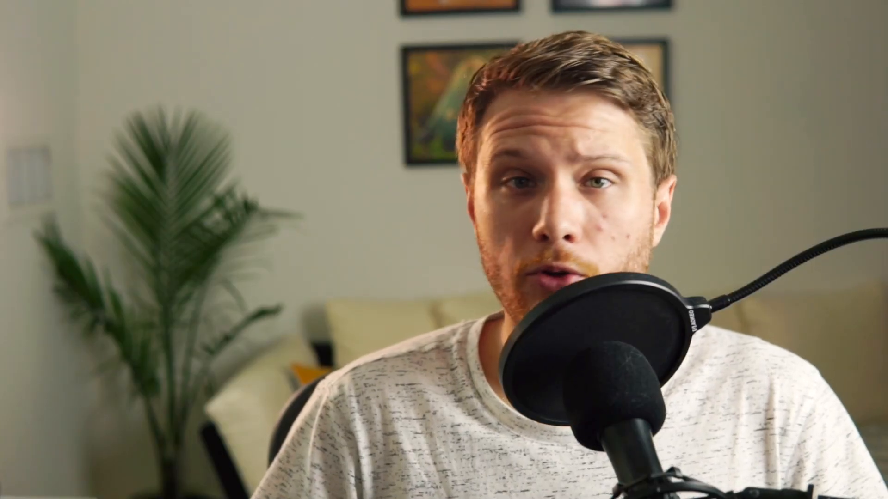